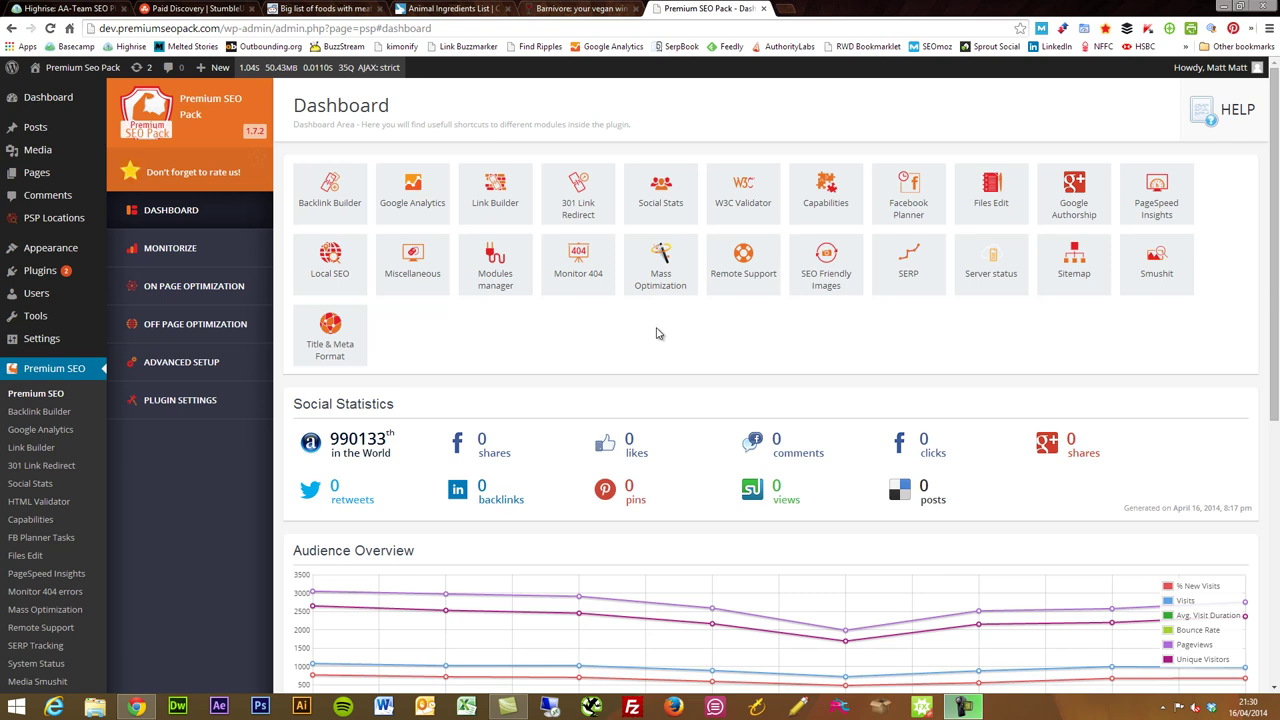
- Open Mass Optimization, view the Quick Edit SEO fields and Meta Robots Index options for the Căsuță post, and cancel the edit
click(659, 281)
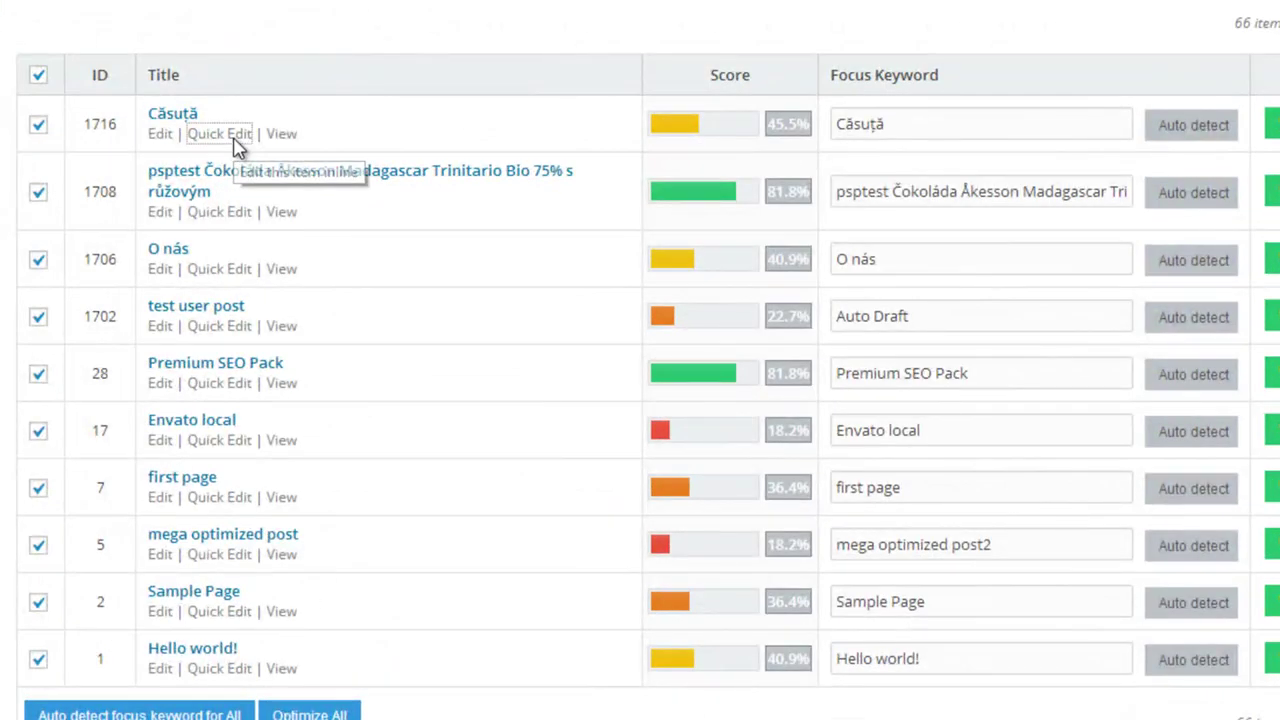
click(237, 146)
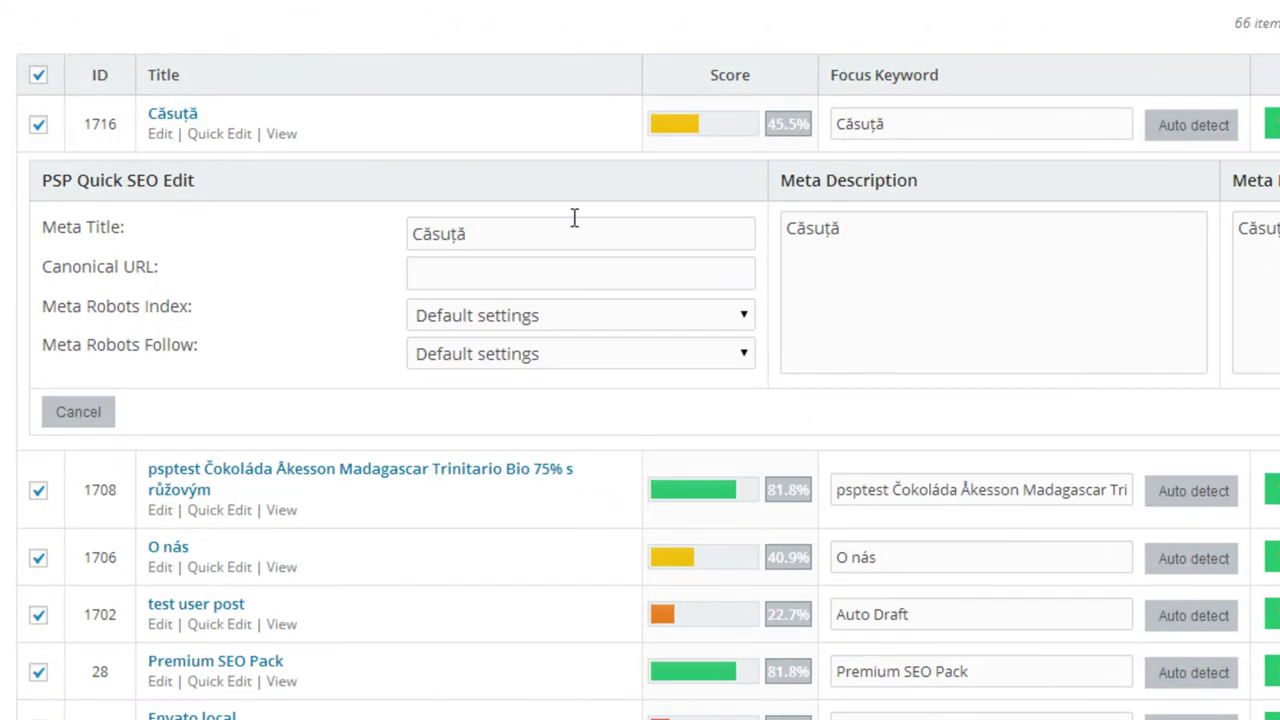
click(522, 326)
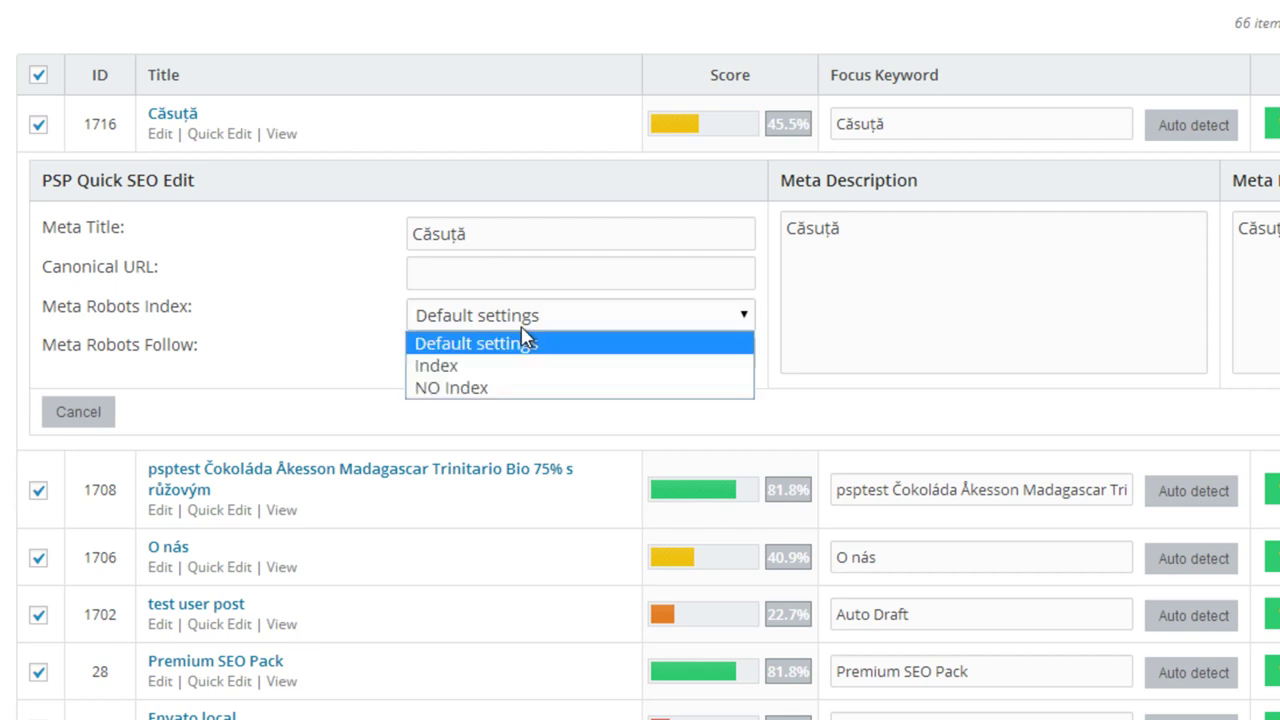
click(534, 323)
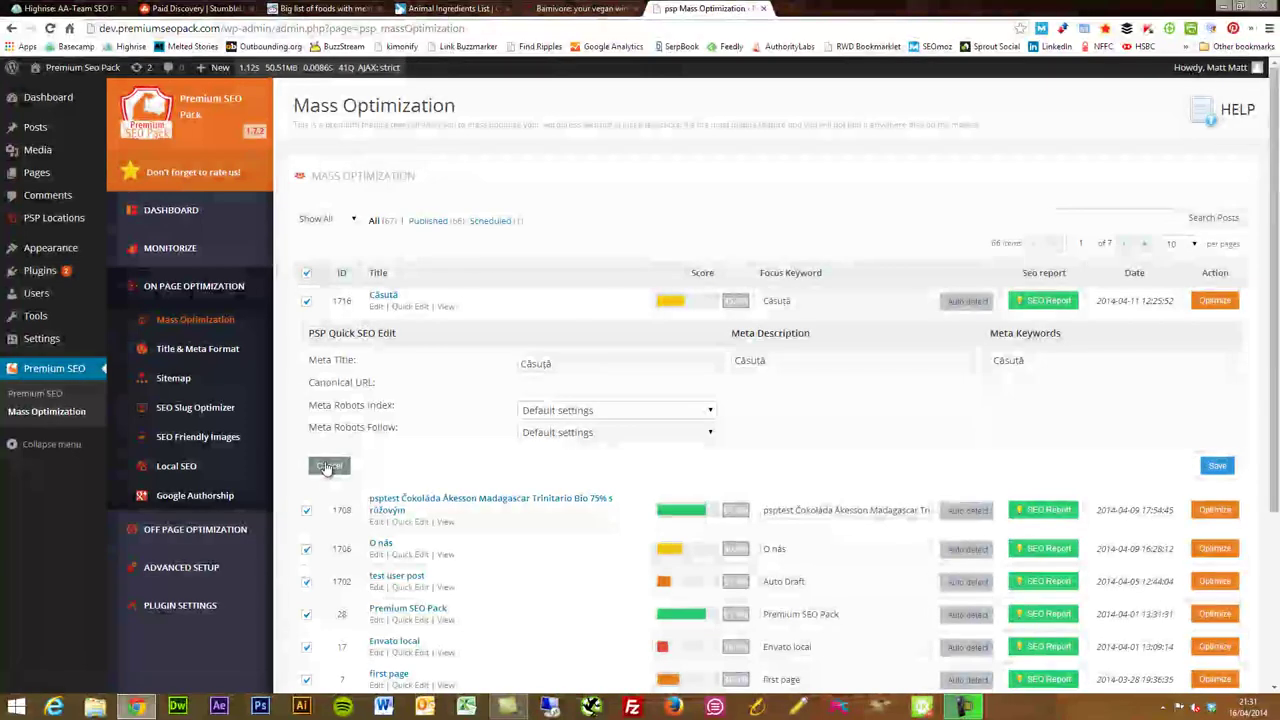
click(328, 466)
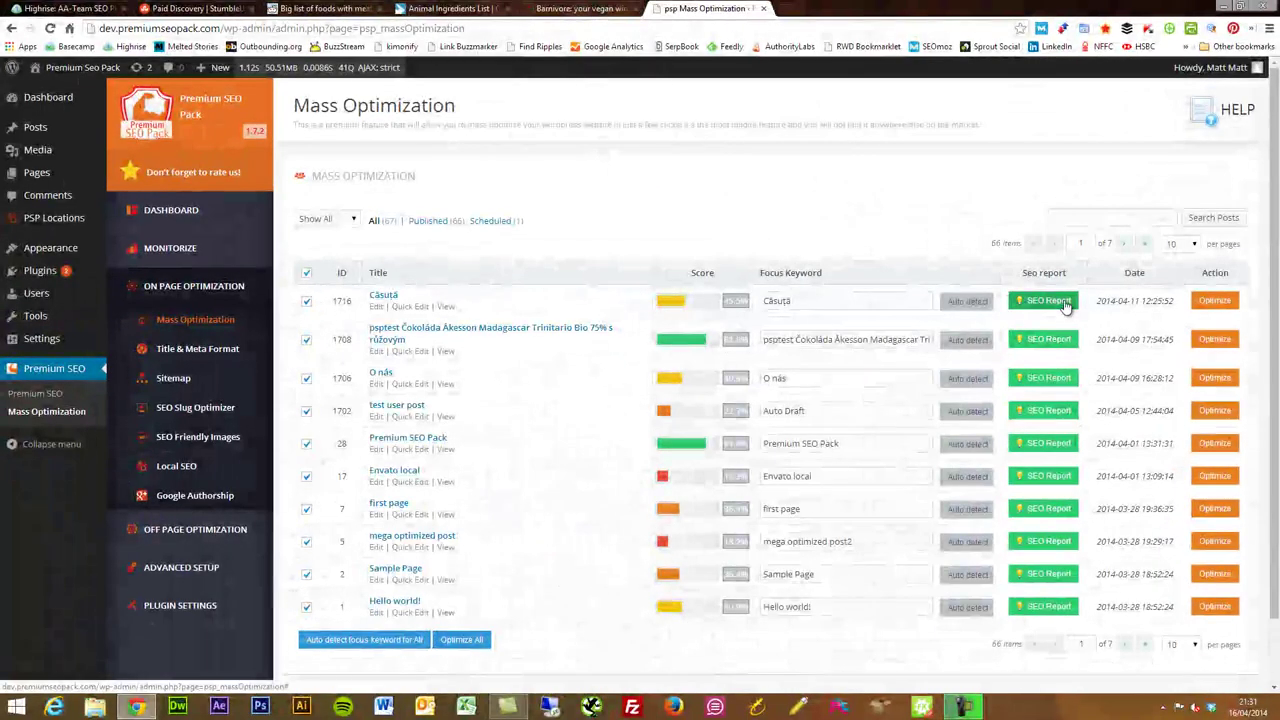
- View the SEO report for the Căsuță post, review its individual checks from keyword density downward, and close the report
click(970, 302)
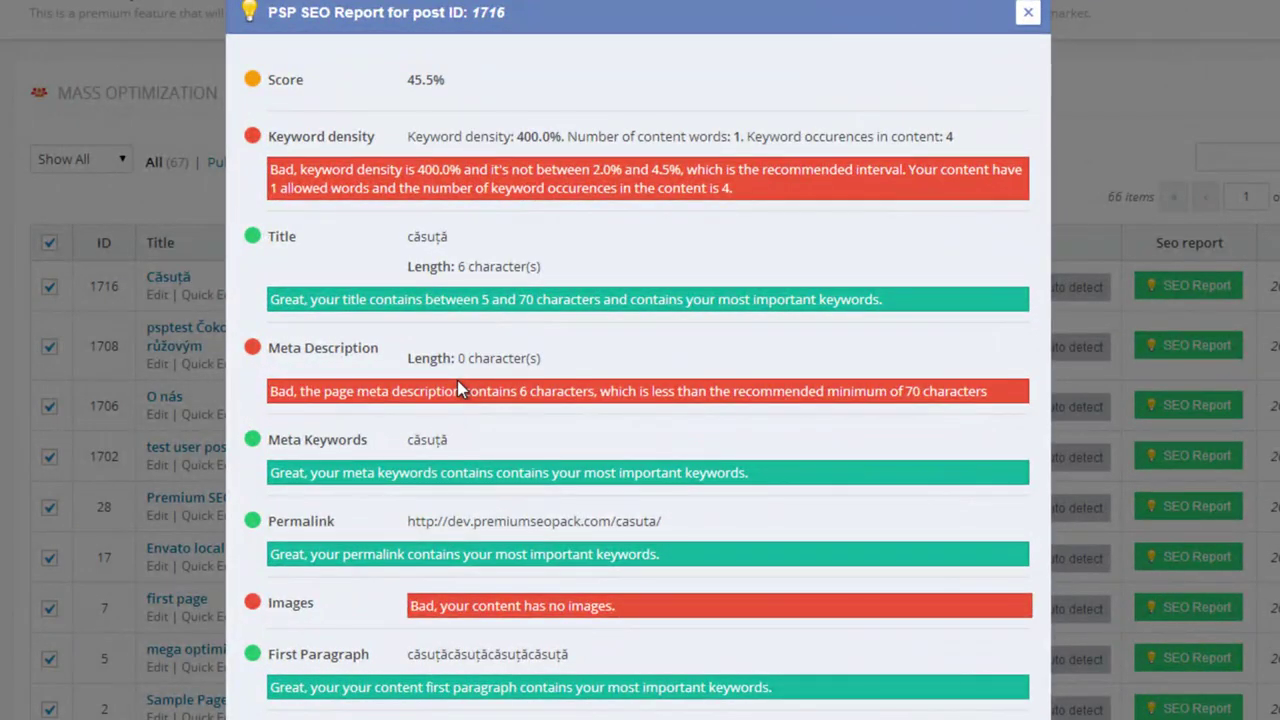
scroll(457, 380, down, 2)
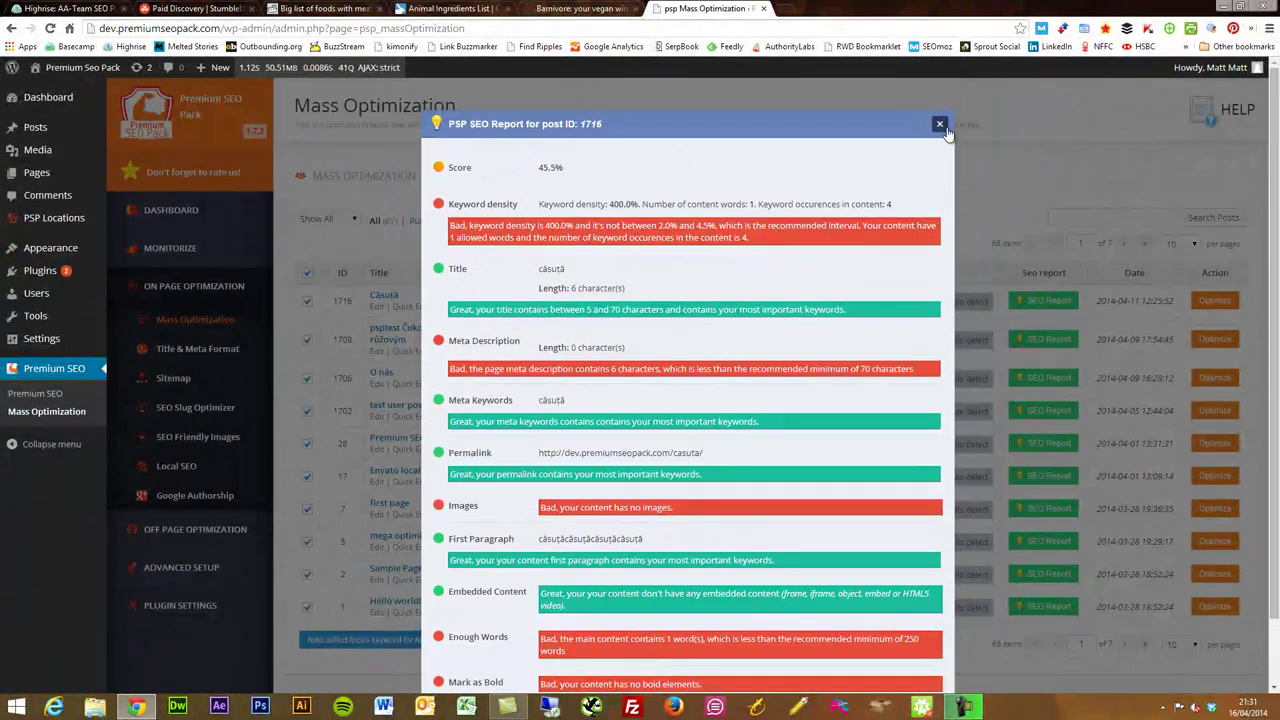
click(940, 126)
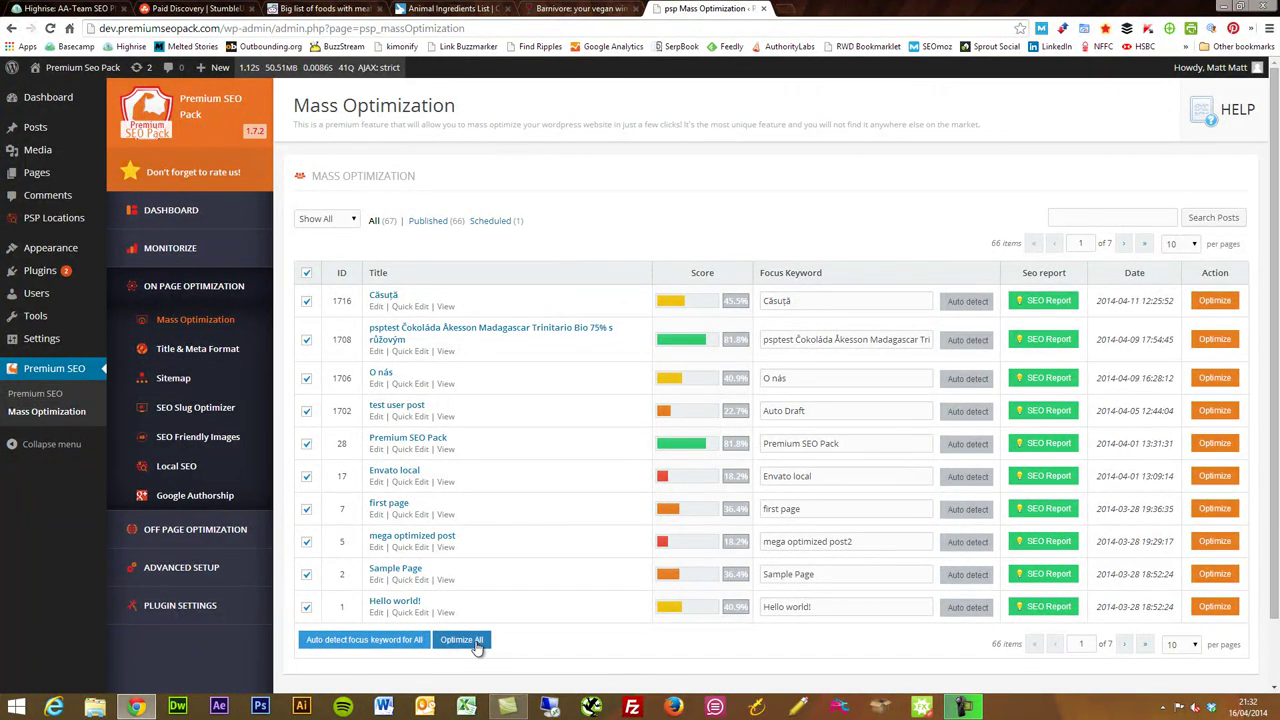
click(462, 640)
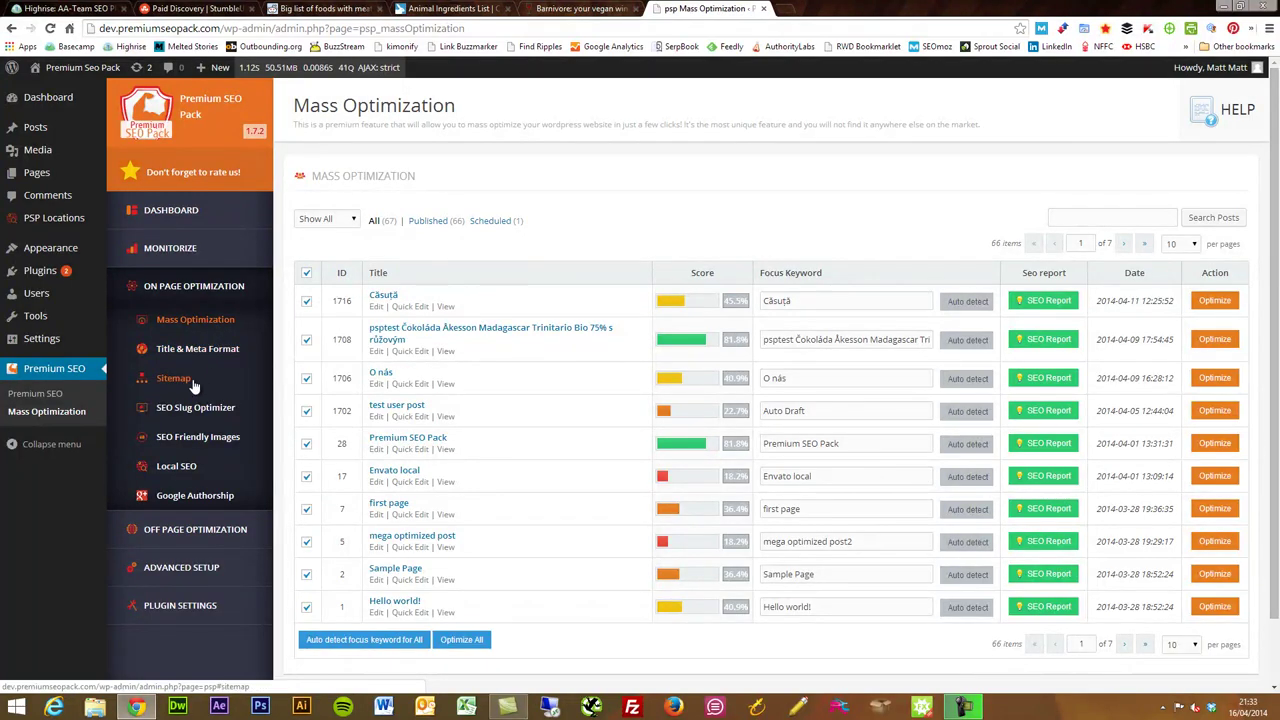
- Open the Google Authorship module and examine its setup instructions, Publisher Settings and Authorship Settings
click(192, 503)
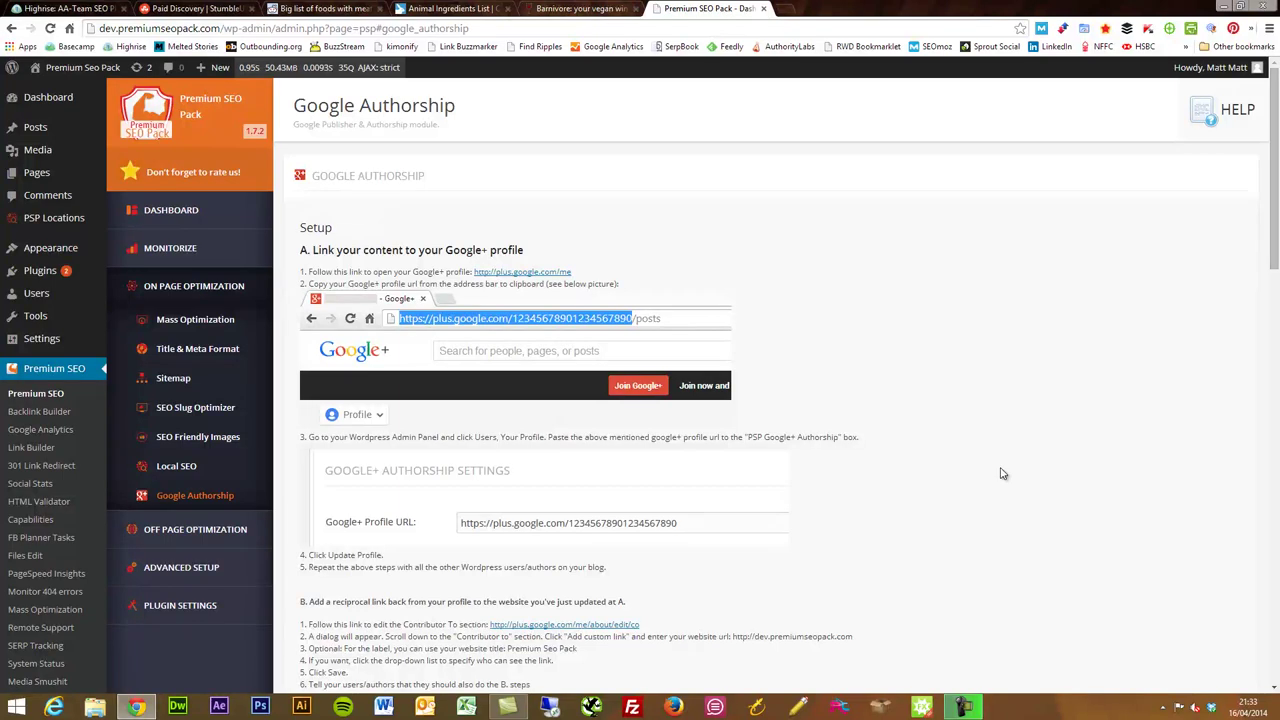
scroll(1003, 473, down, 3)
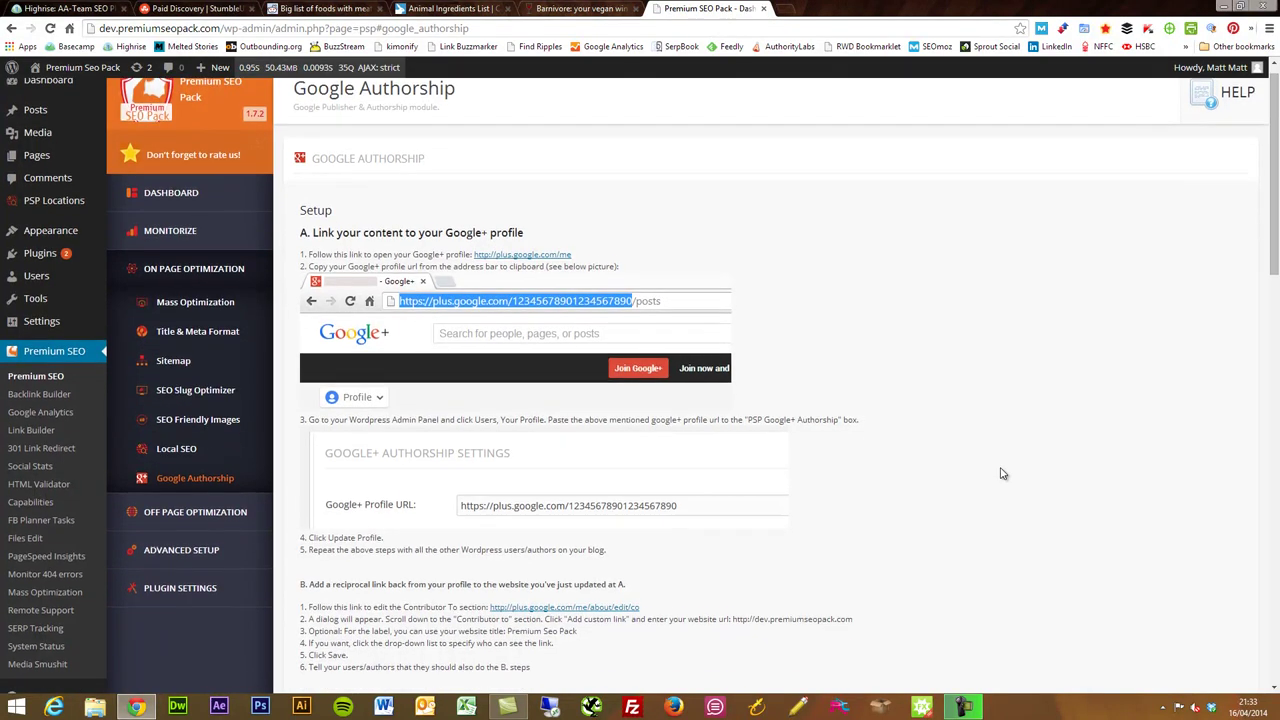
scroll(1003, 473, down, 1)
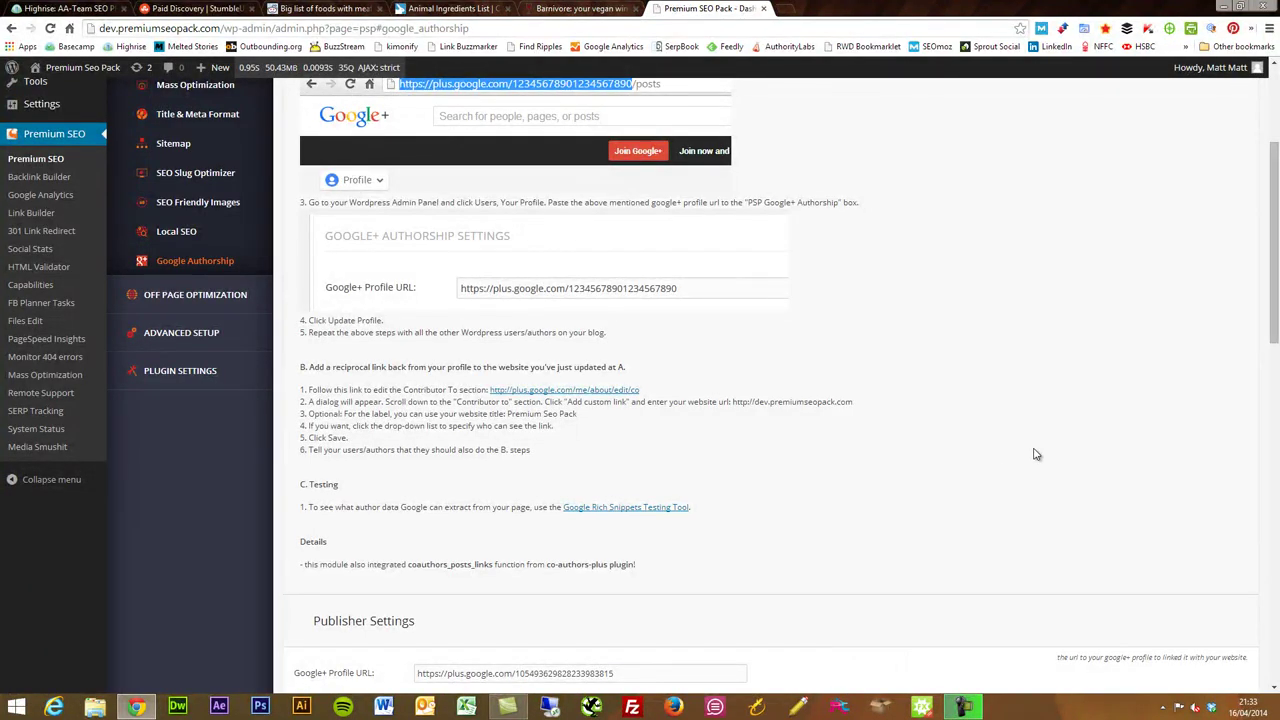
scroll(1035, 455, down, 5)
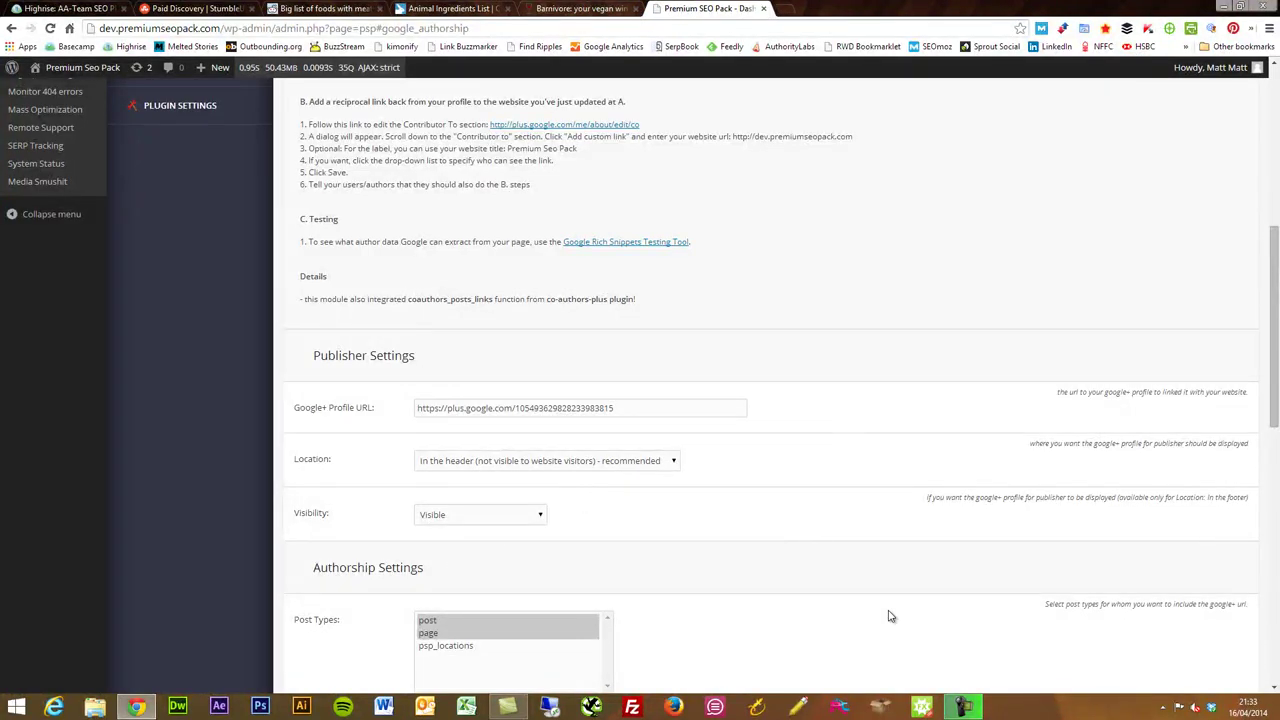
scroll(890, 616, down, 5)
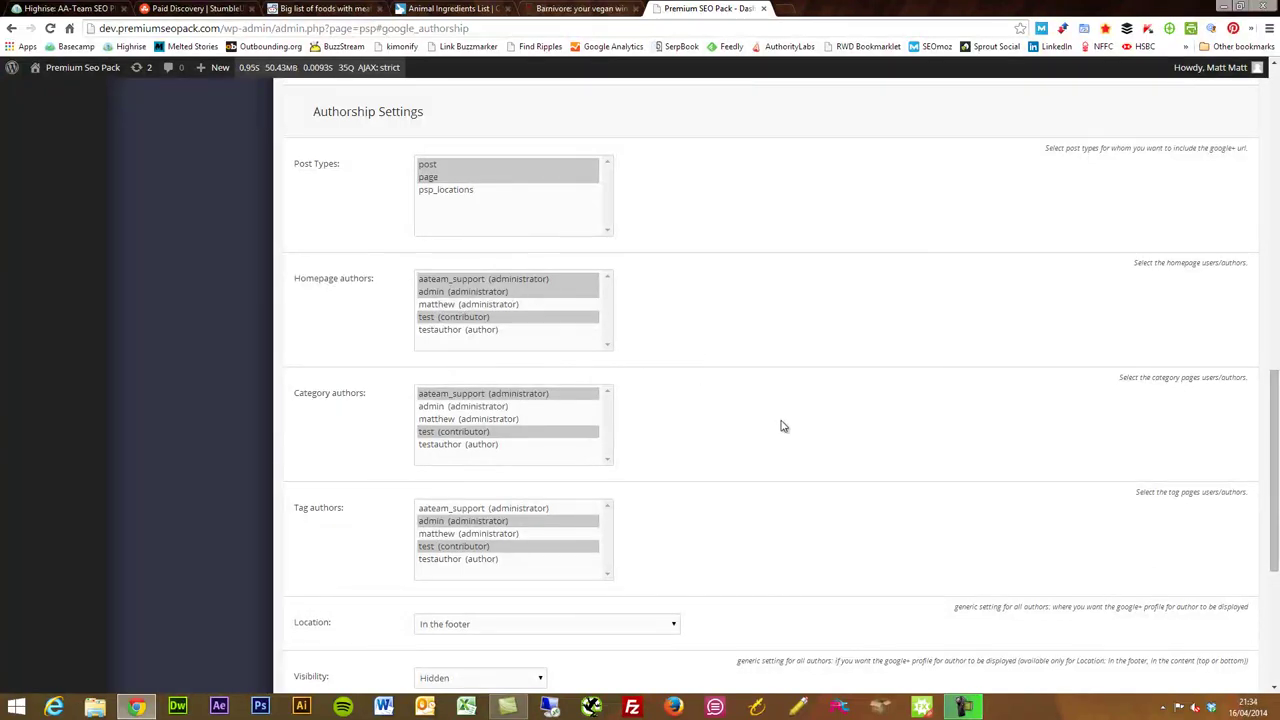
scroll(783, 426, down, 3)
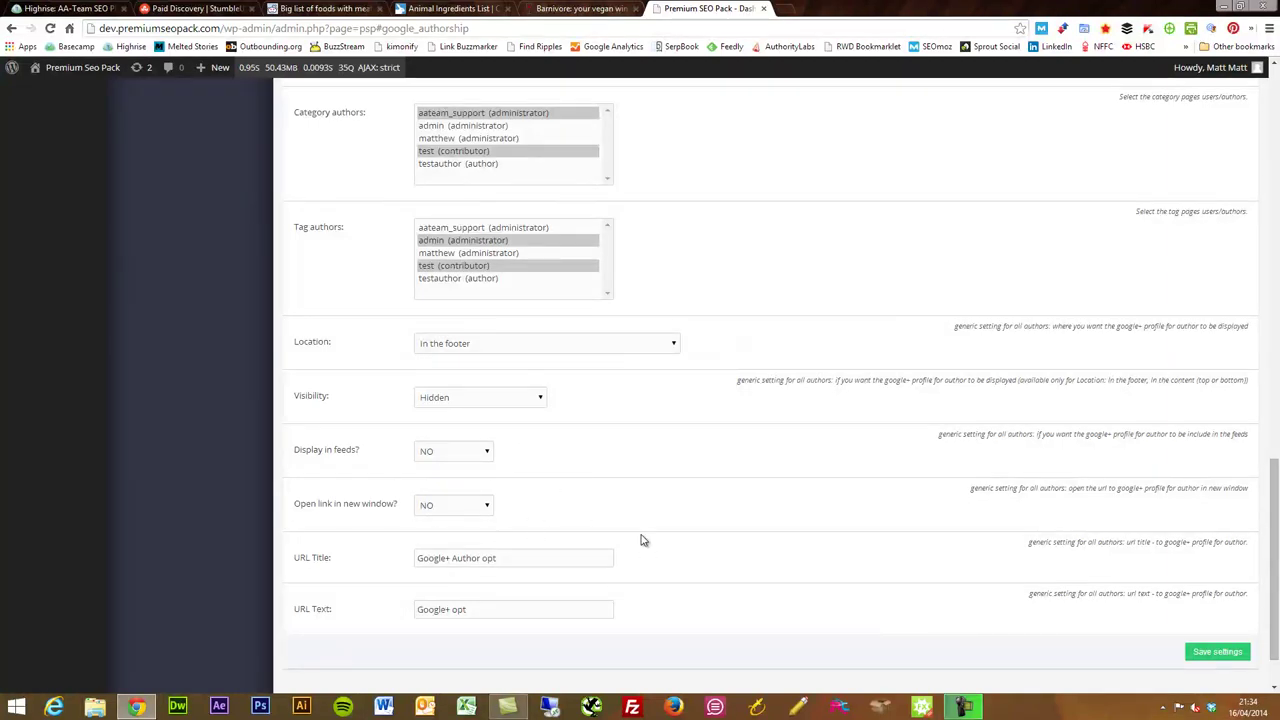
scroll(643, 540, up, 15)
scroll(643, 540, up, 1)
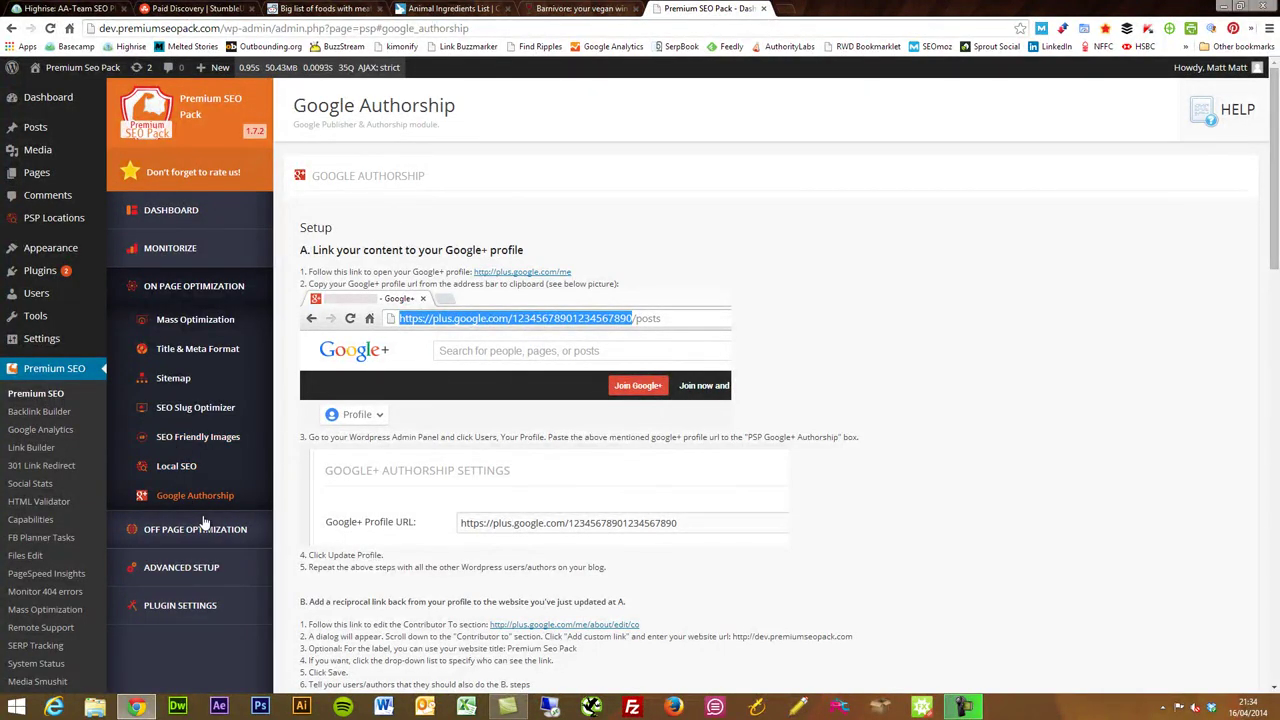
- Open the 404 Monitor, view the Add to Link Redirect form for all the logged bad URLs, and close it without adding a redirect
click(190, 255)
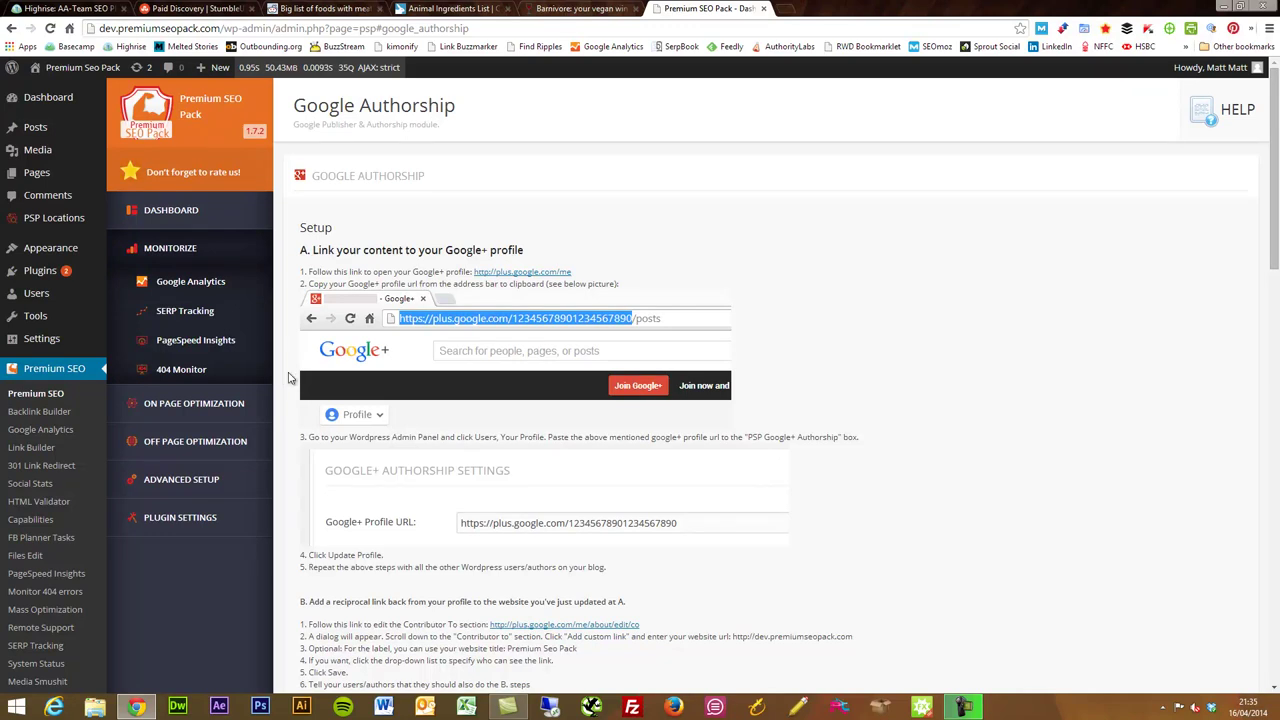
click(177, 370)
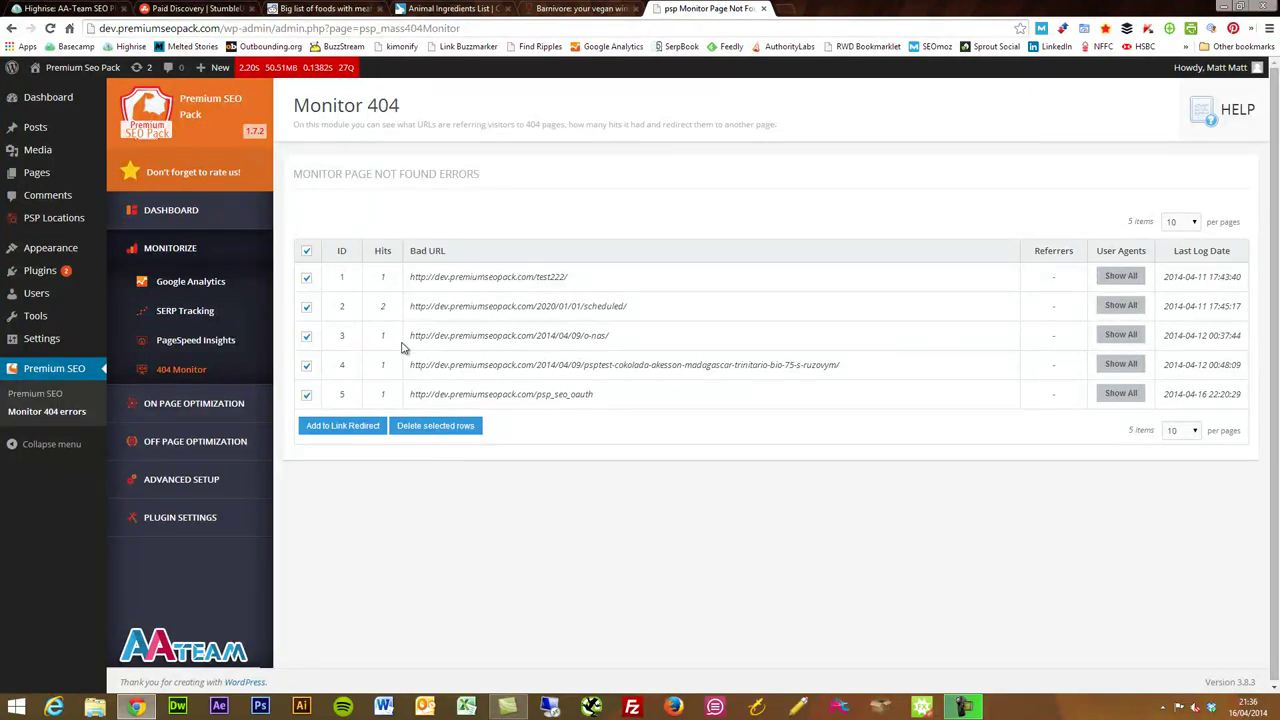
click(338, 428)
click(570, 233)
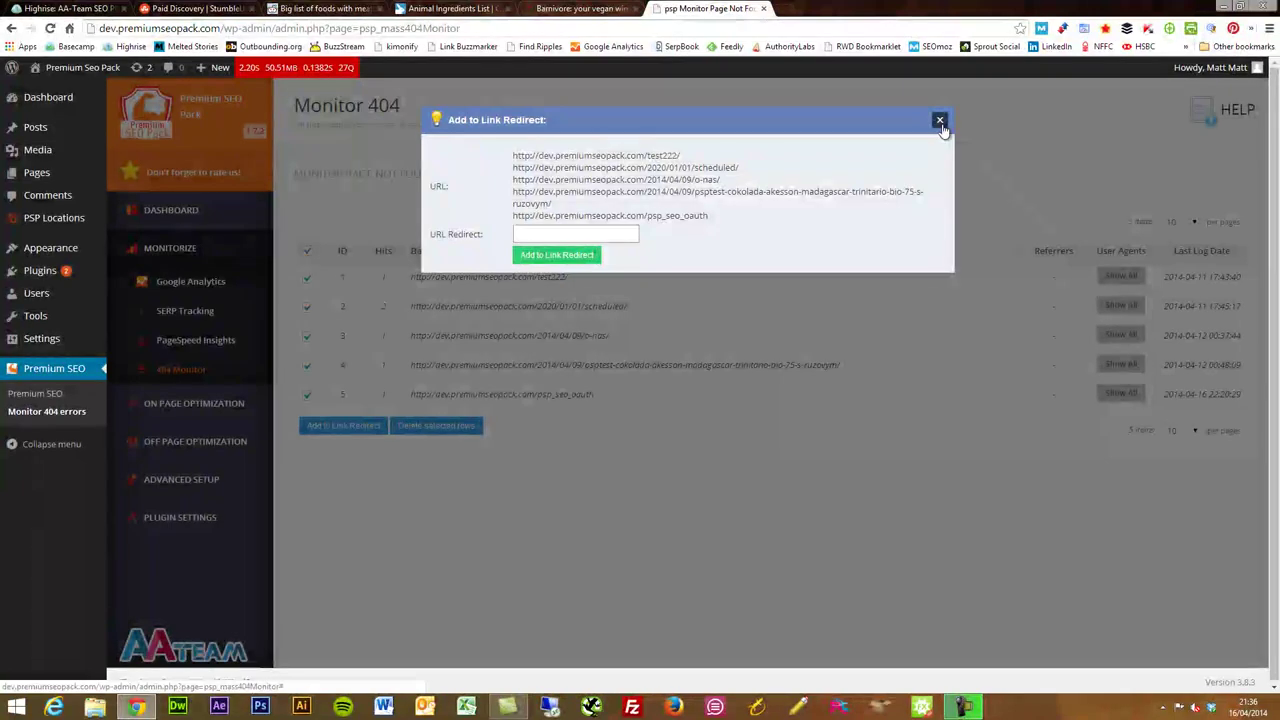
click(940, 121)
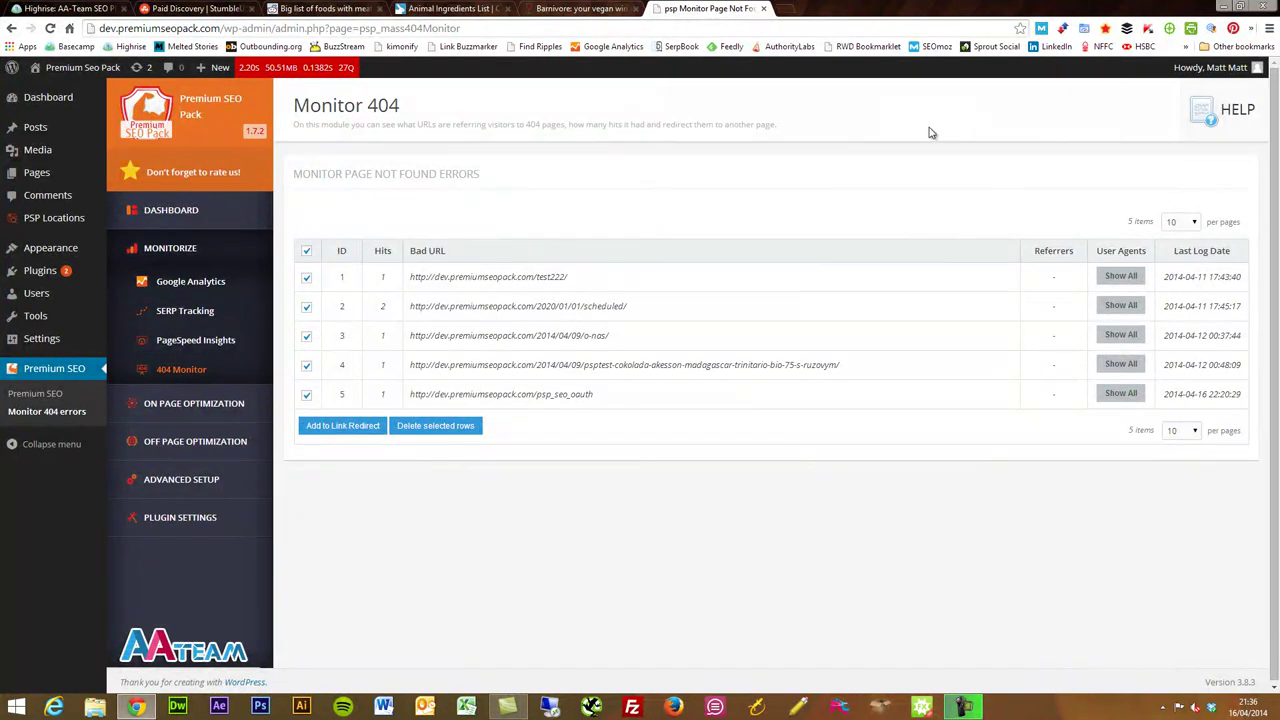
- Open the Google Analytics module and review the audience overview chart, visit metrics, and demographics, system and mobile tables
mouse_move(258, 300)
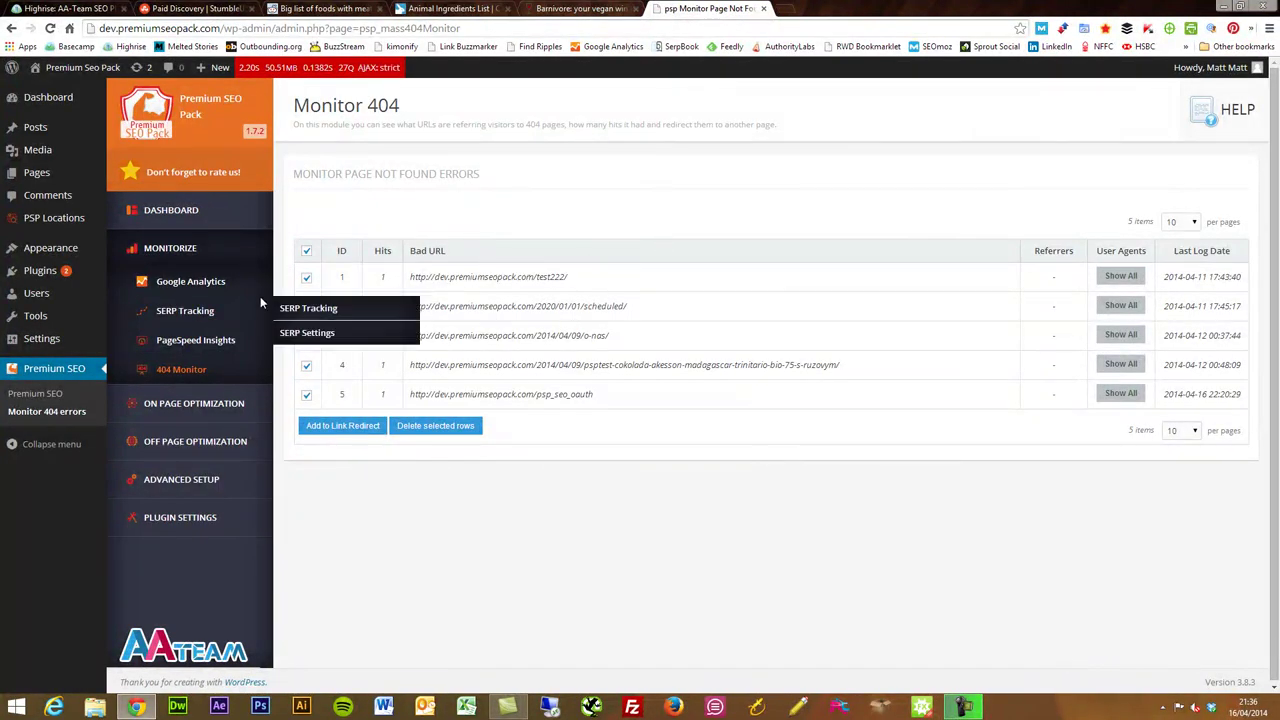
click(202, 284)
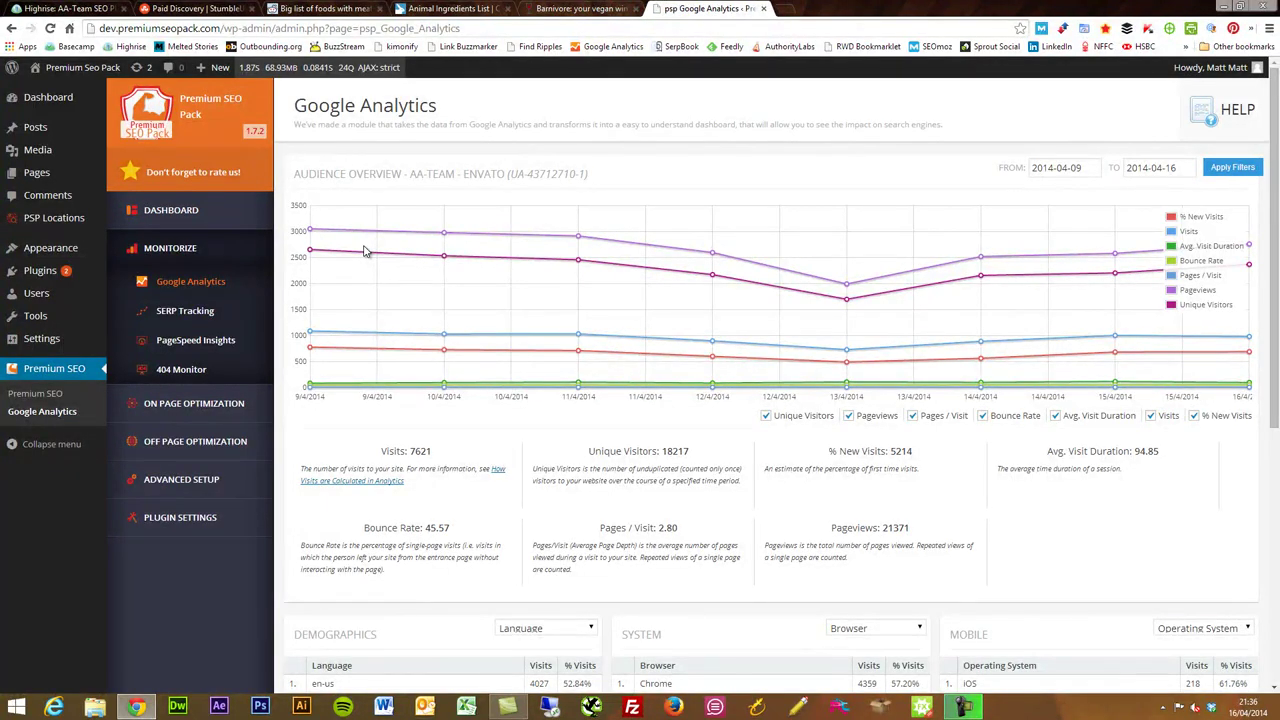
mouse_move(848, 292)
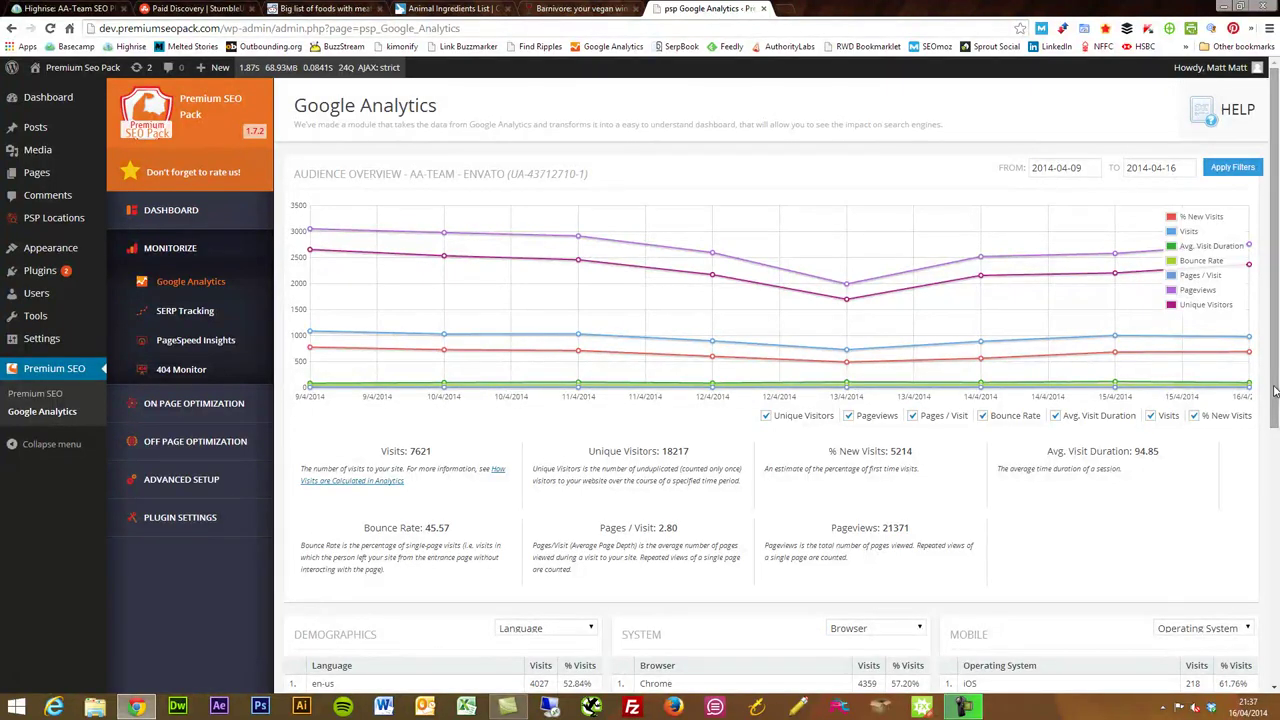
drag(1274, 391, 1273, 632)
scroll(1255, 520, up, 5)
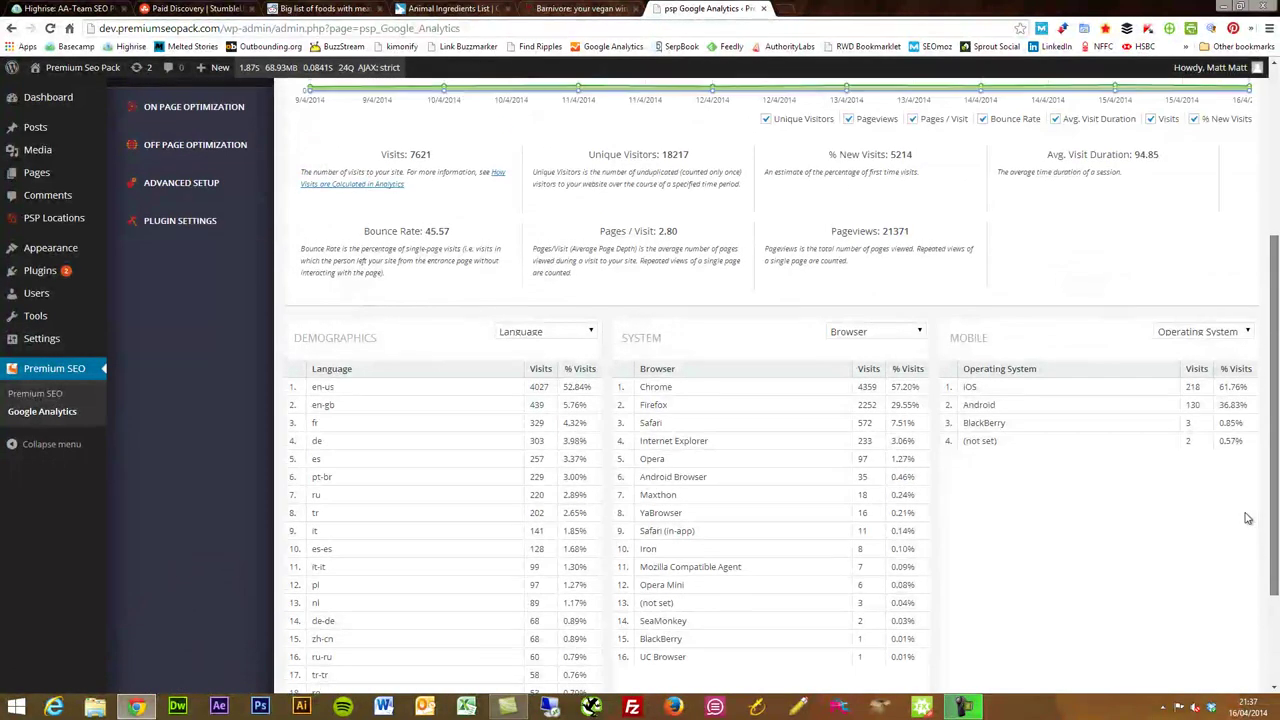
scroll(1218, 400, up, 2)
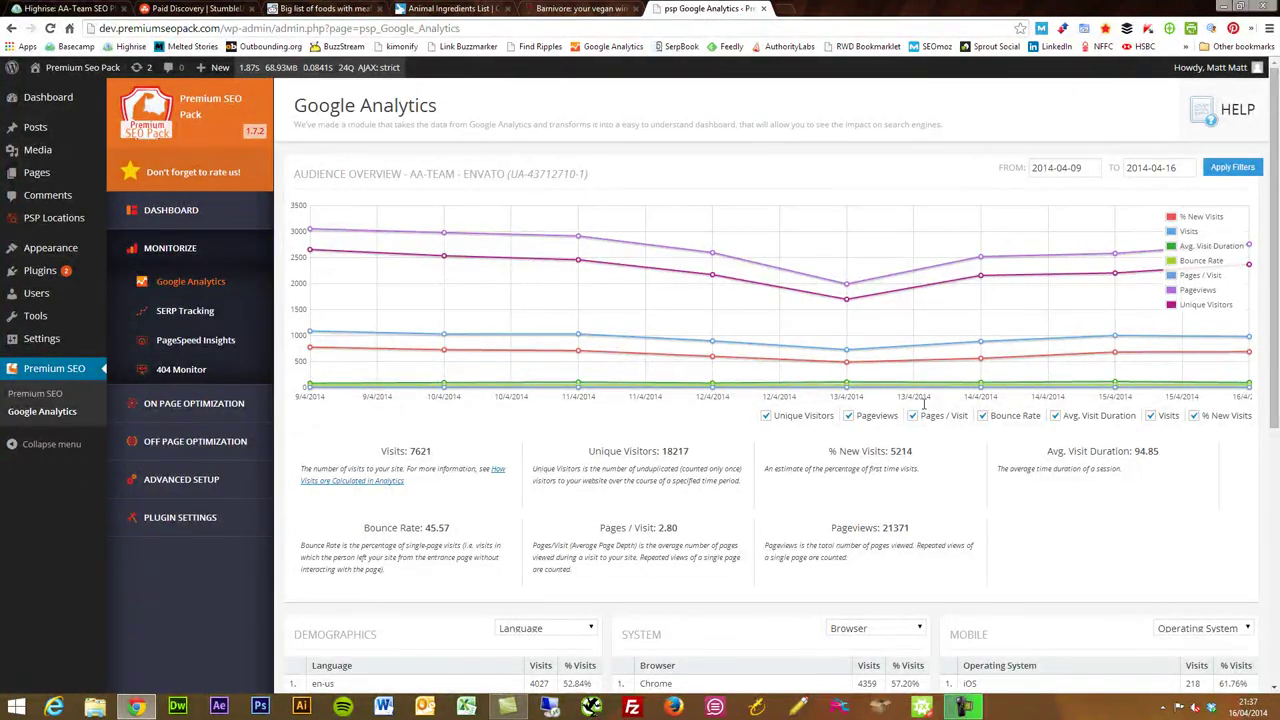
- Check which report types the Mobile table of the analytics page offers, keeping it on Operating System
scroll(843, 518, down, 2)
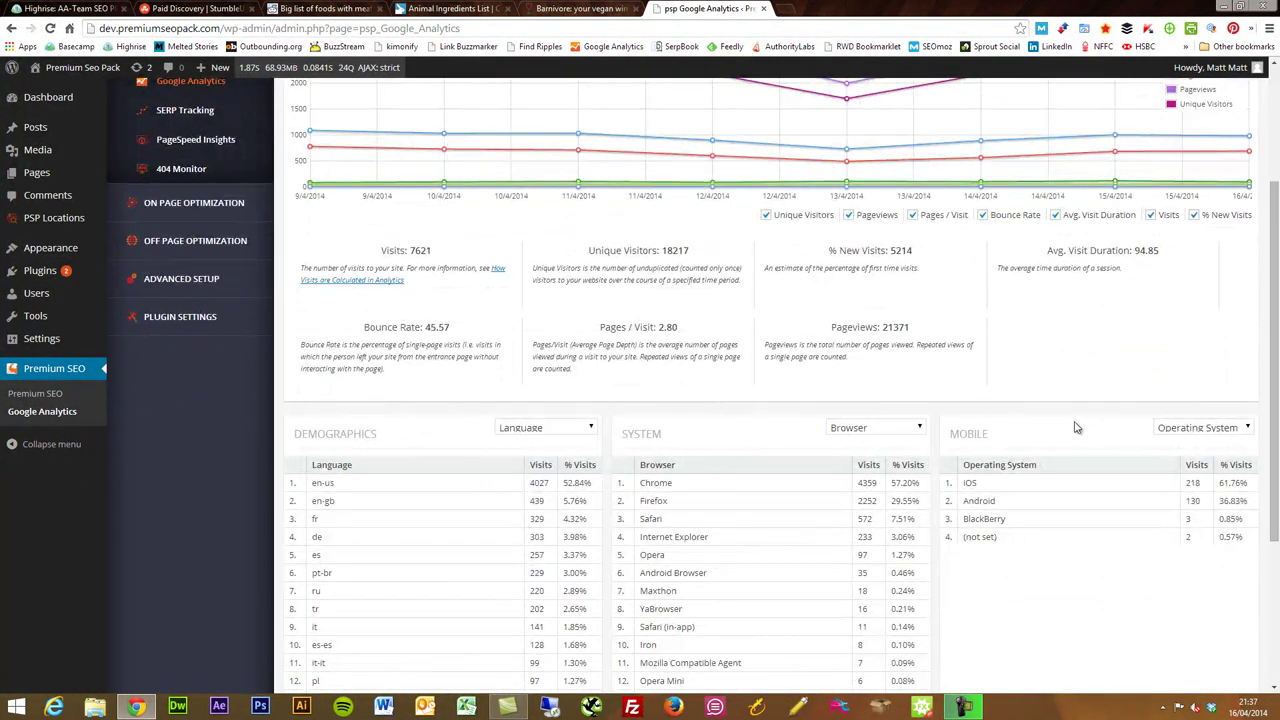
click(1203, 429)
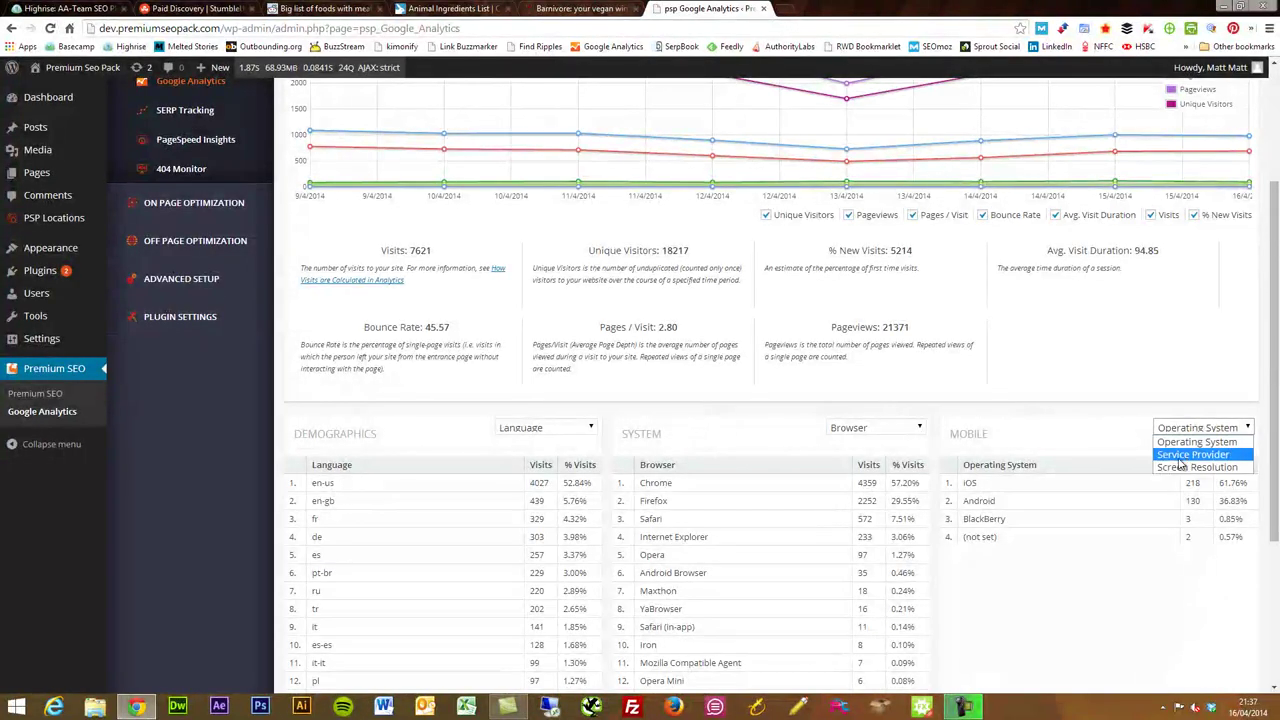
click(758, 409)
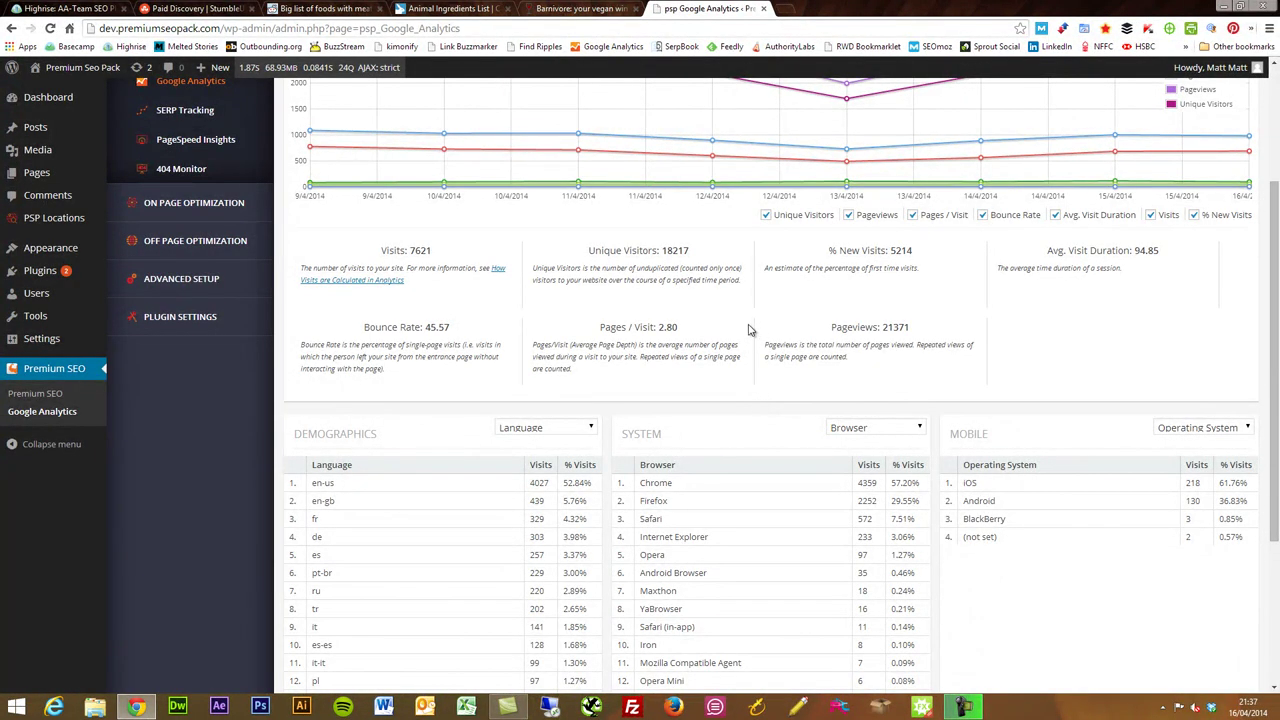
scroll(749, 331, up, 3)
scroll(749, 331, up, 1)
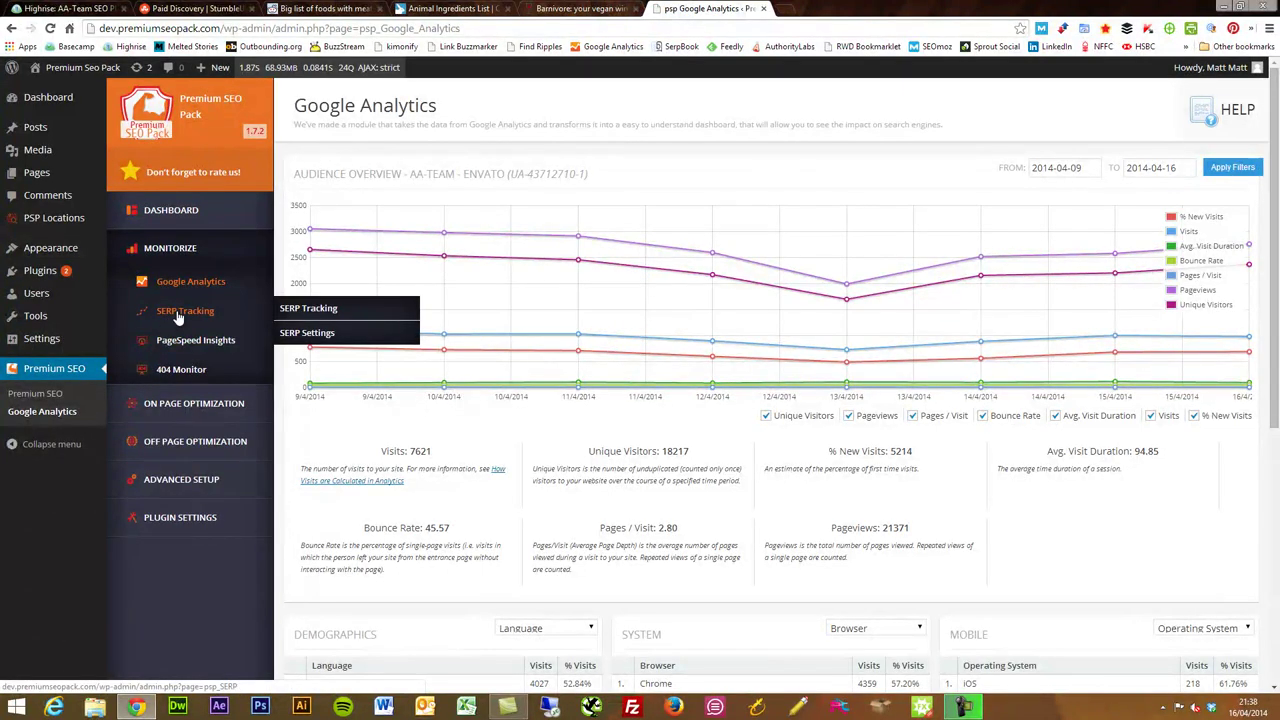
- Open SERP Tracking and examine the tracked focus keywords with their URLs and Google ranks, the add-keyword form and the ranking chart
click(178, 314)
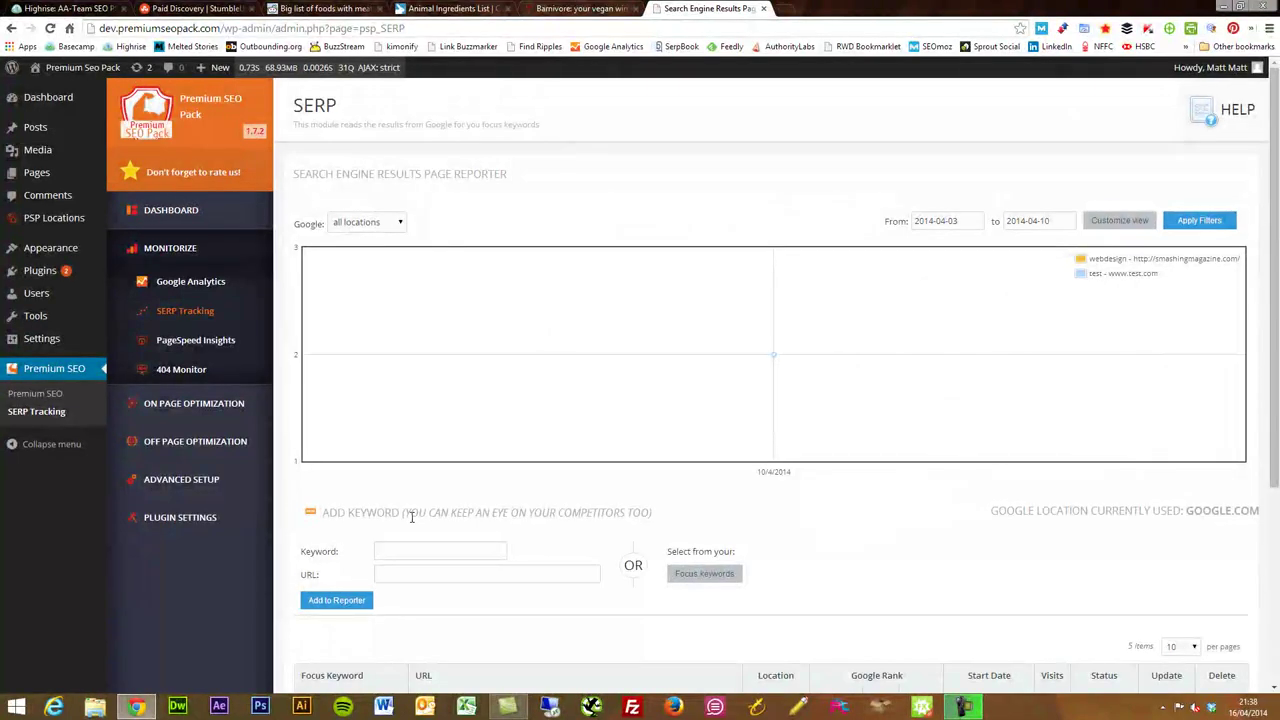
scroll(411, 517, down, 3)
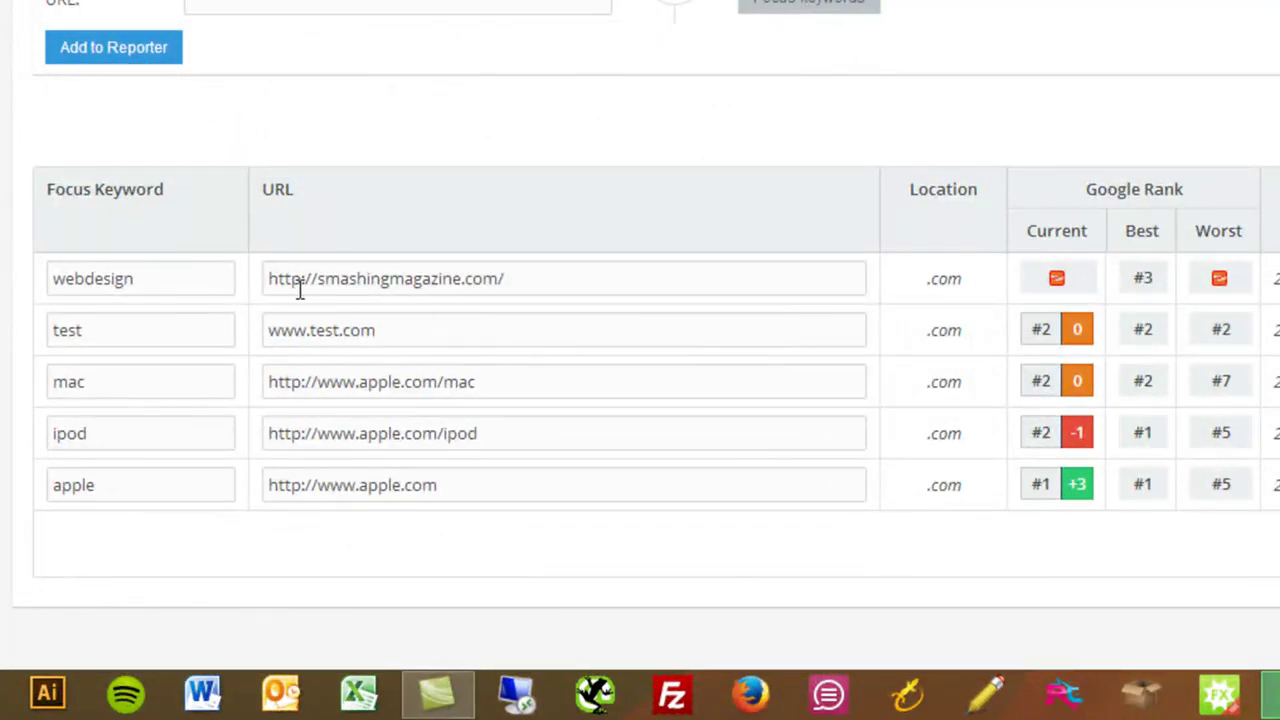
click(398, 334)
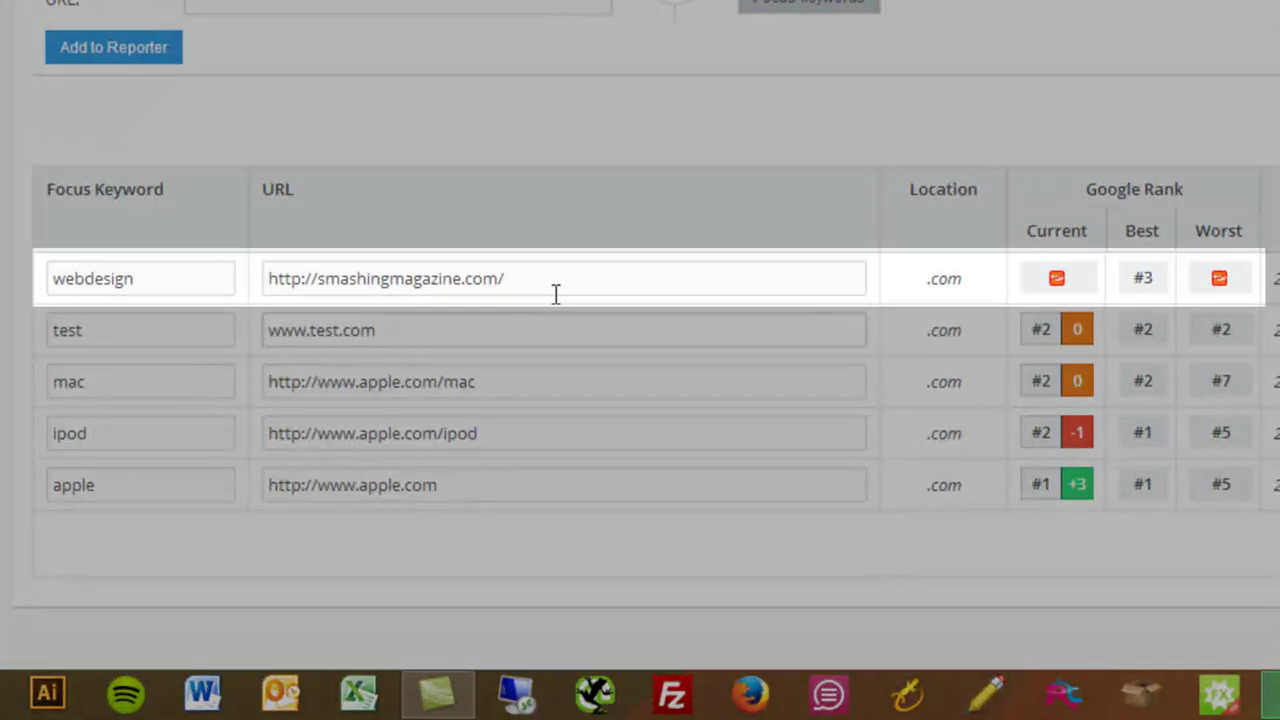
click(515, 278)
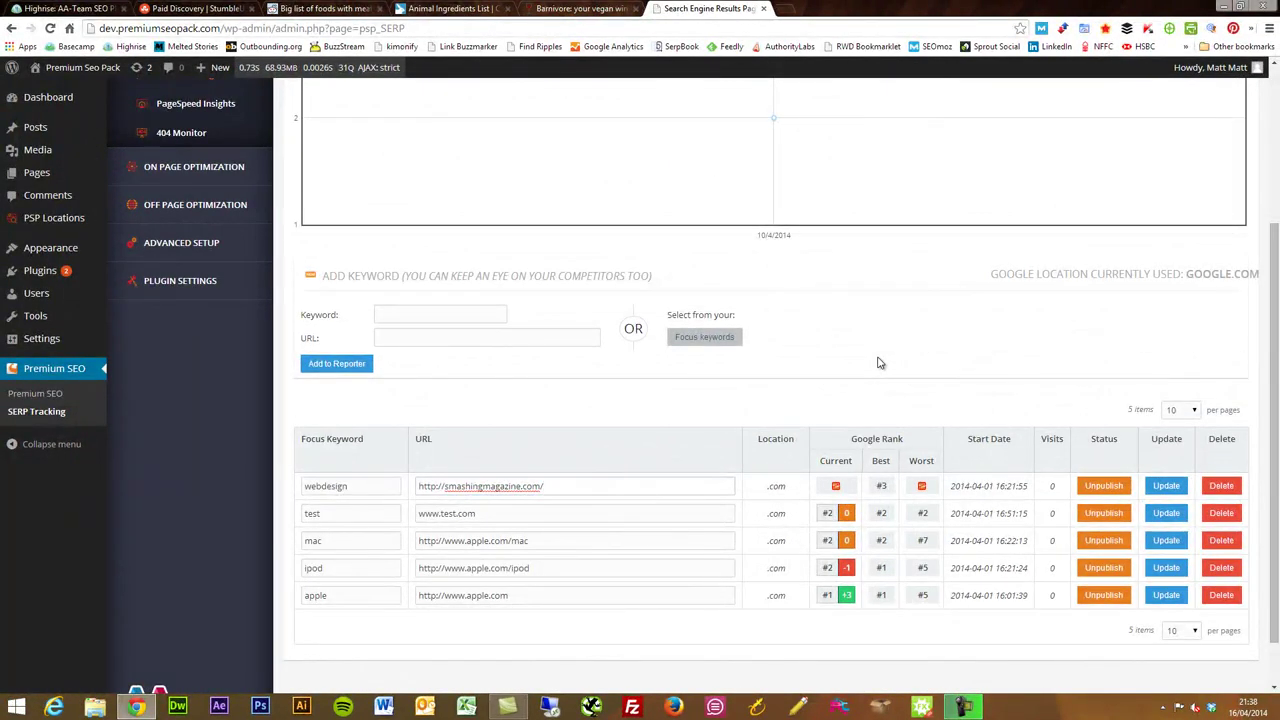
scroll(870, 375, up, 1)
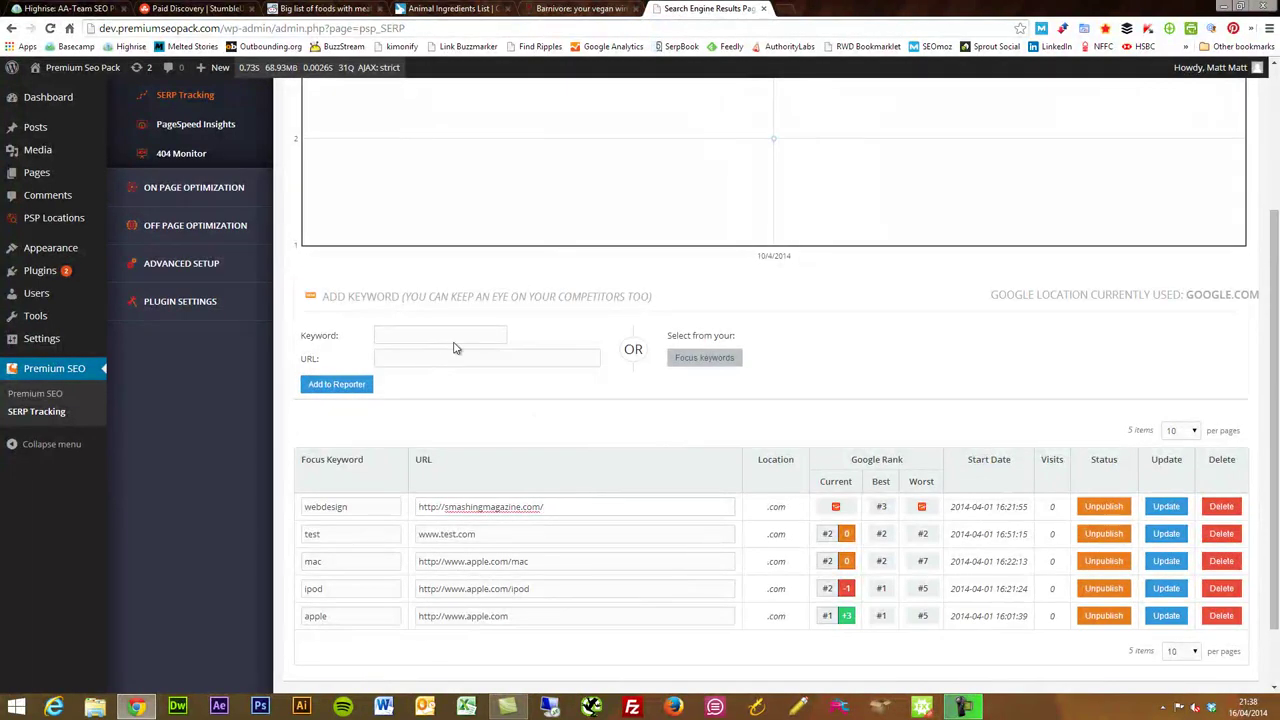
scroll(886, 334, up, 3)
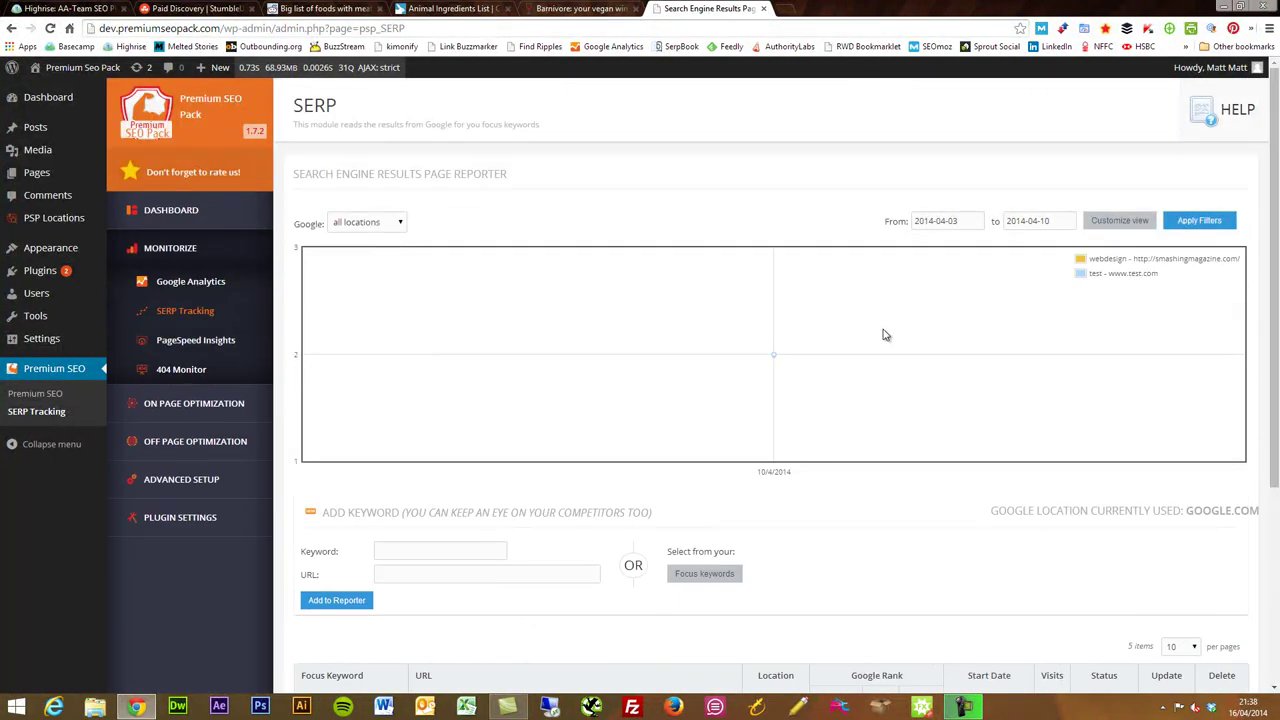
- Compare the SERP ranking chart and its date filters with the current, best and worst Google ranks in the keyword table
scroll(884, 335, down, 2)
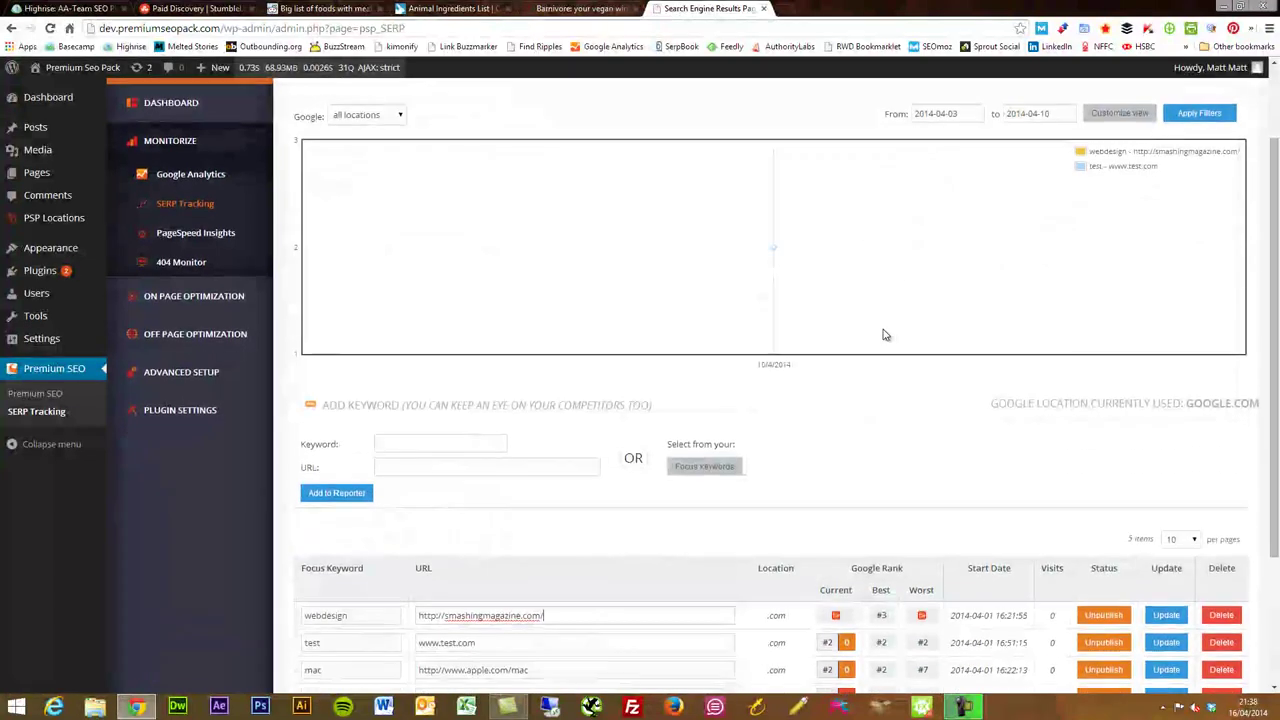
scroll(884, 335, down, 2)
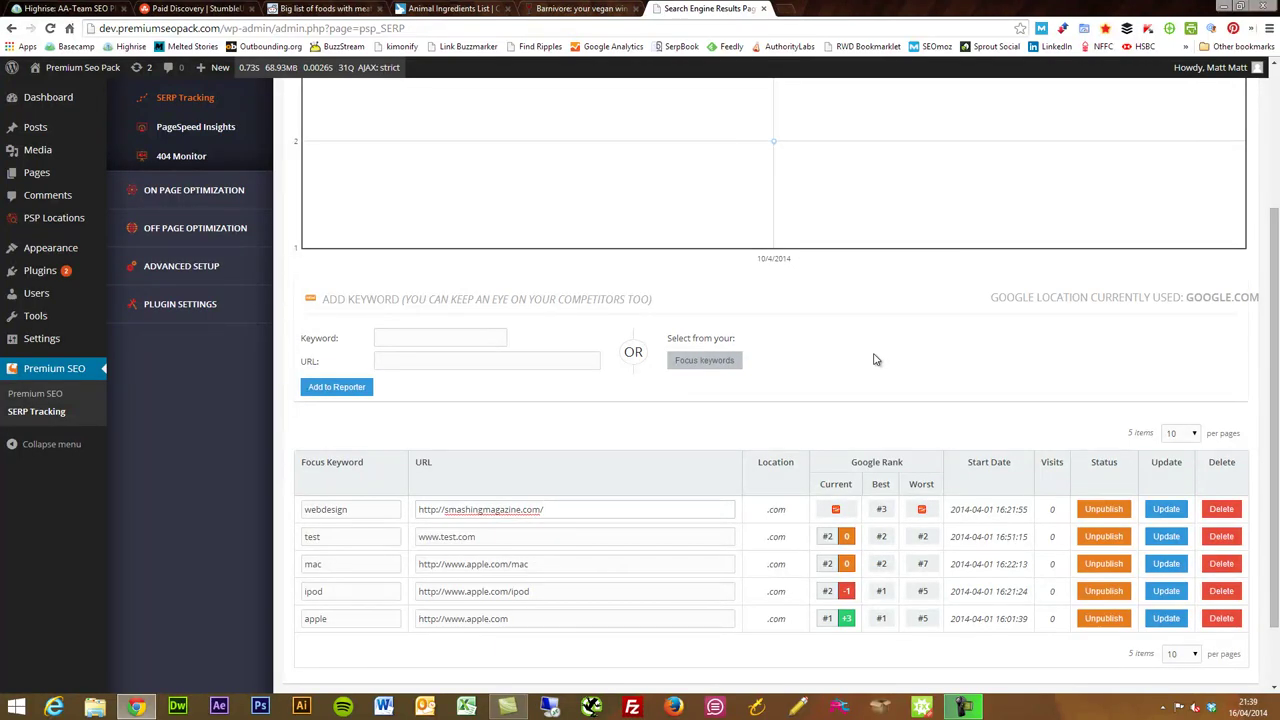
scroll(875, 360, up, 3)
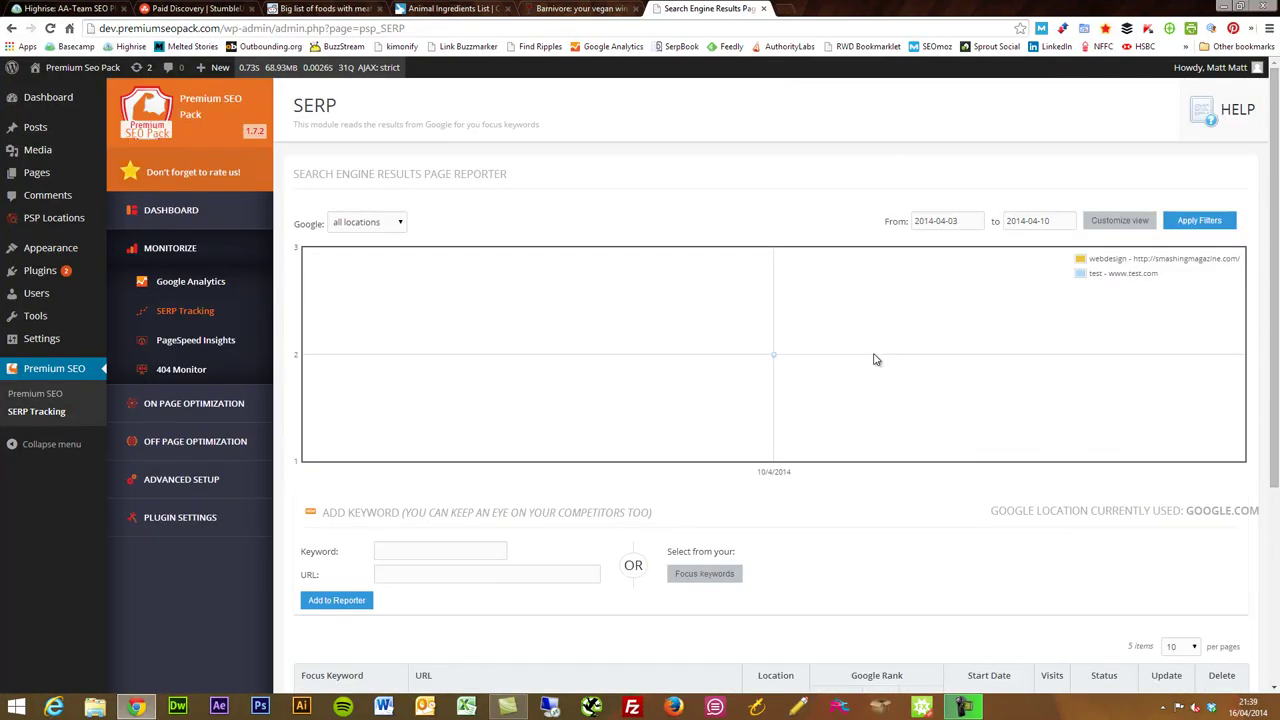
scroll(875, 360, down, 2)
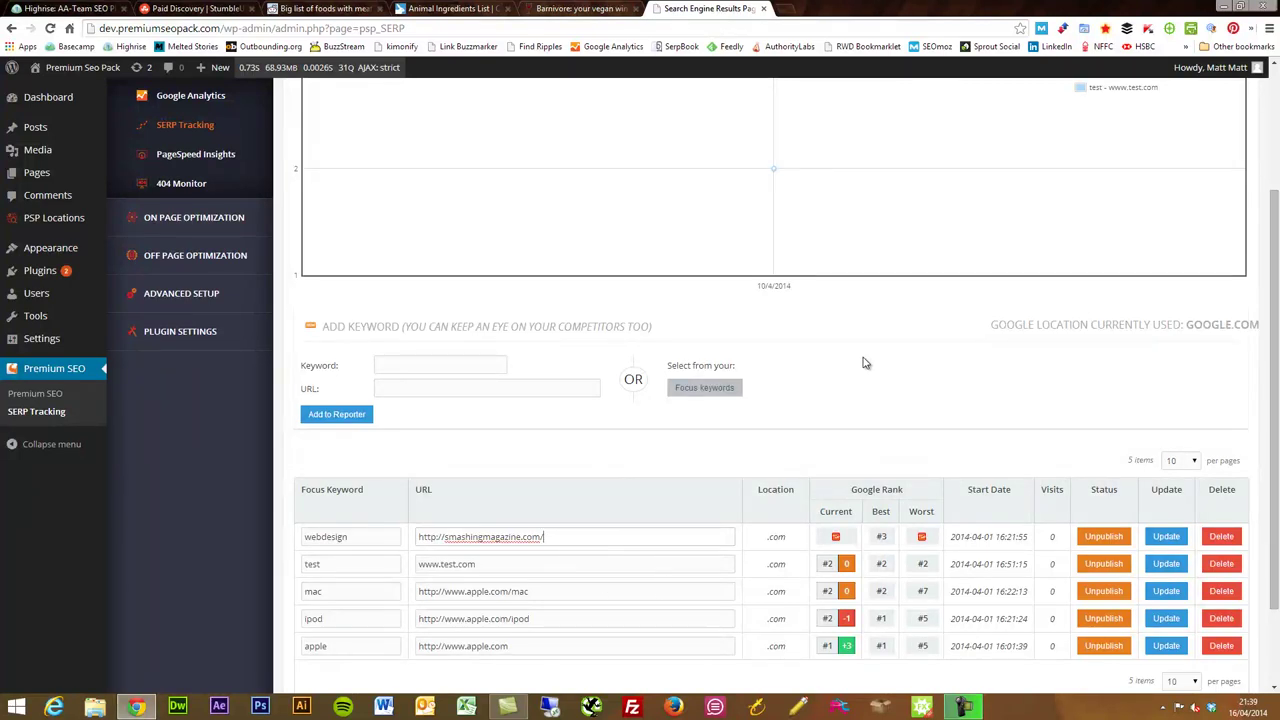
scroll(865, 363, up, 1)
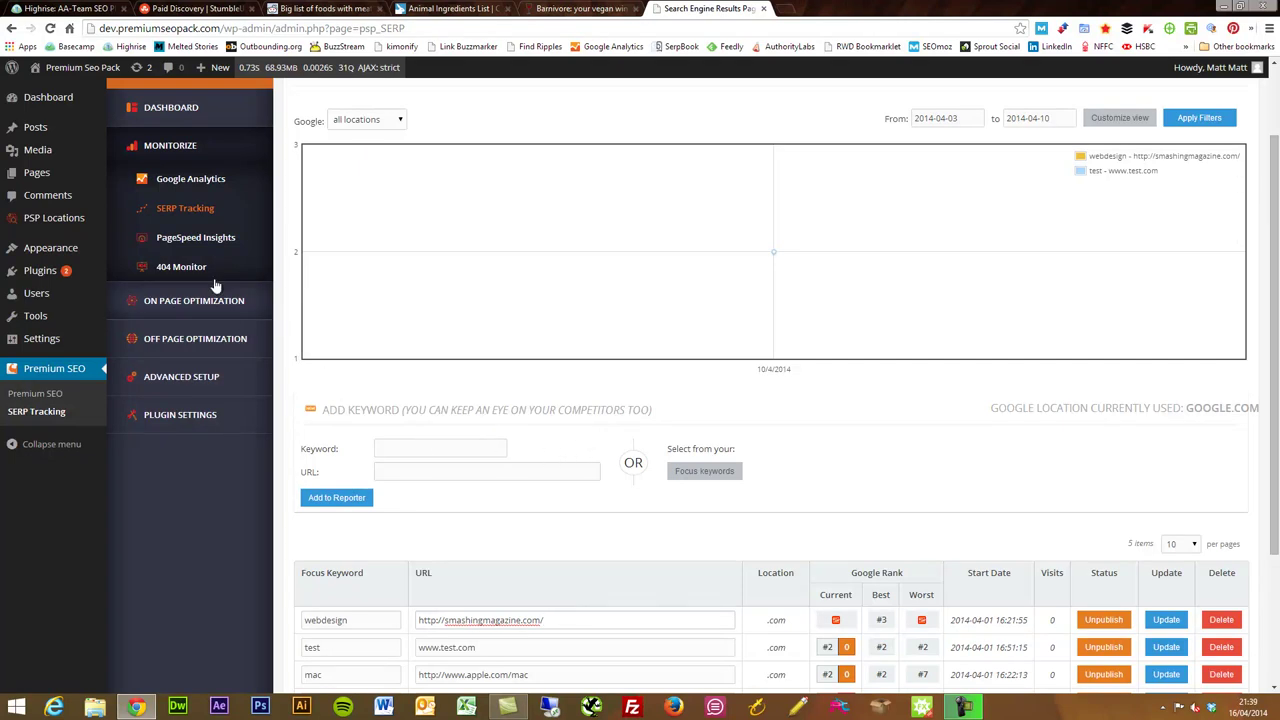
- Open the PageSpeed Insights module and run a PageSpeed test on the first listed page, Căsuță
click(212, 240)
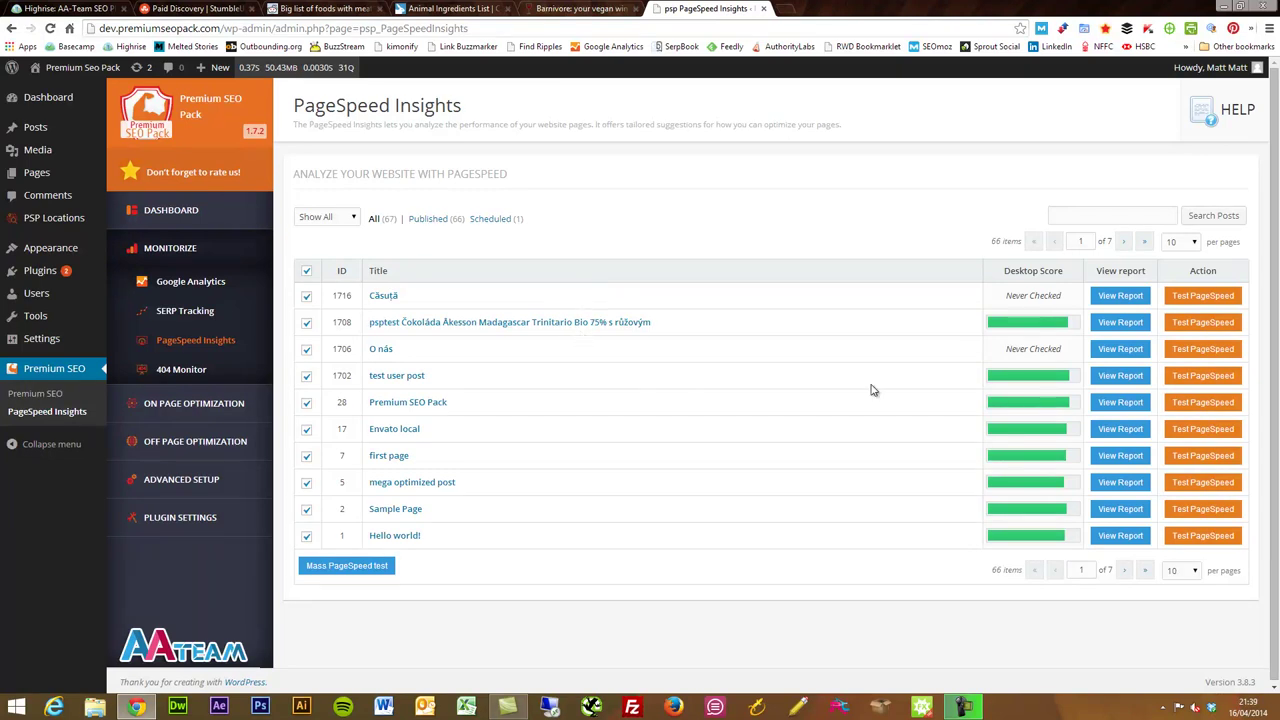
click(1204, 298)
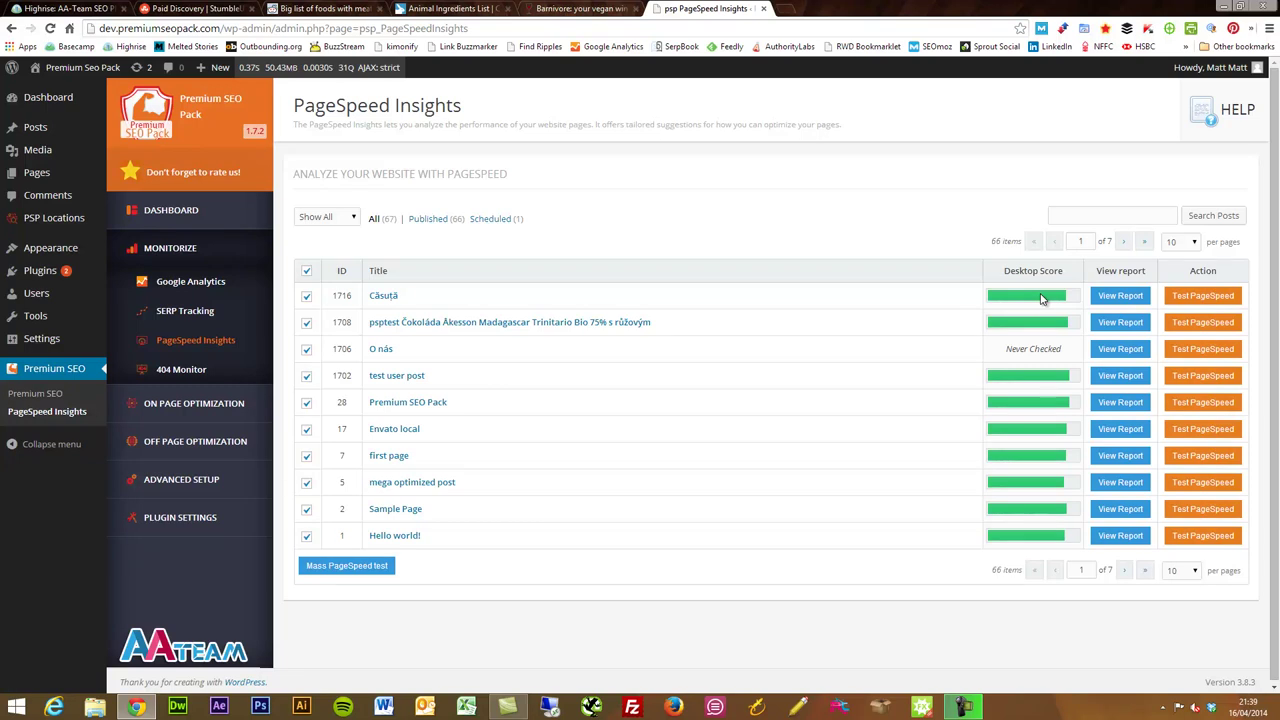
- Review the Căsuță page's PageSpeed report, including the landing page redirects and server response time suggestions and page statistics, and close it
click(1126, 292)
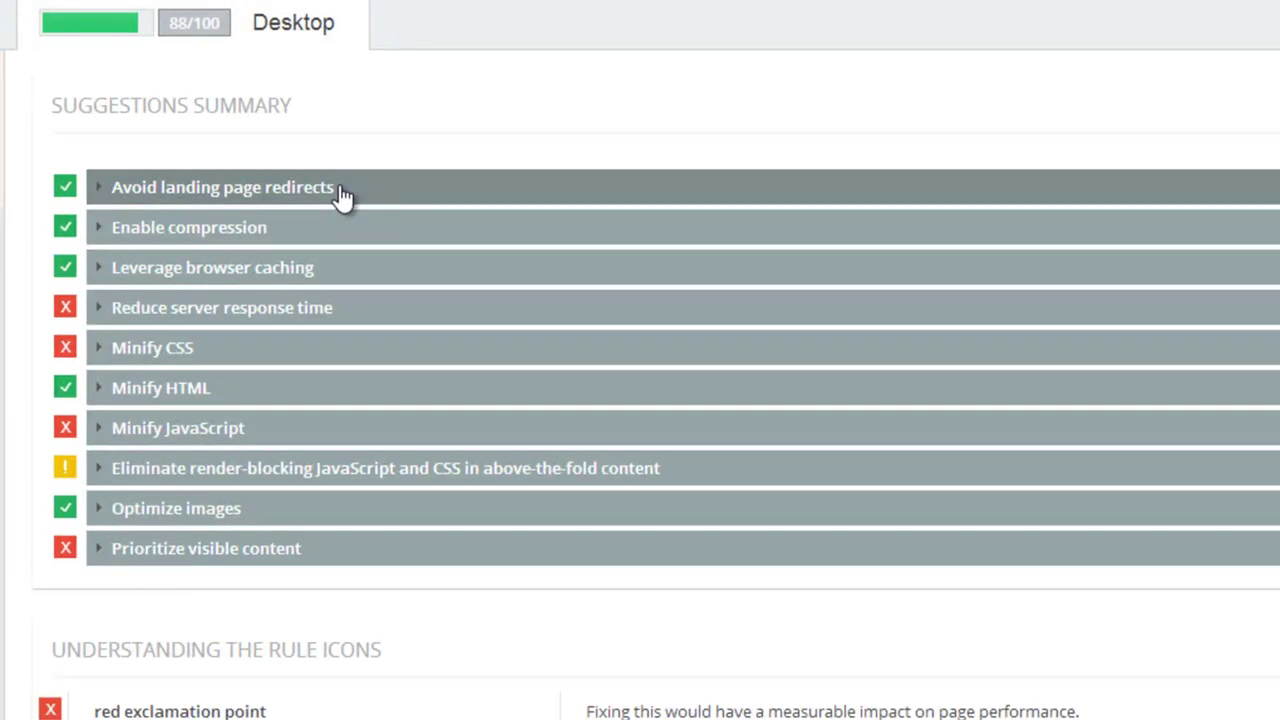
click(340, 192)
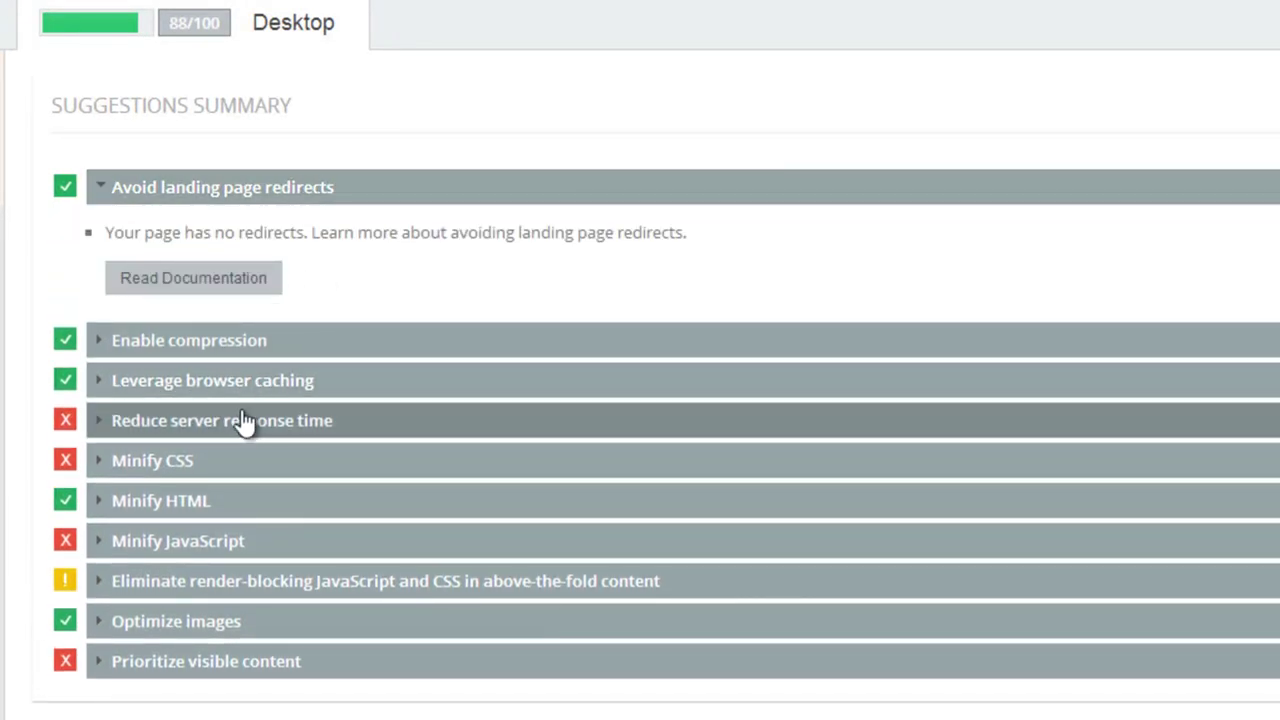
click(246, 428)
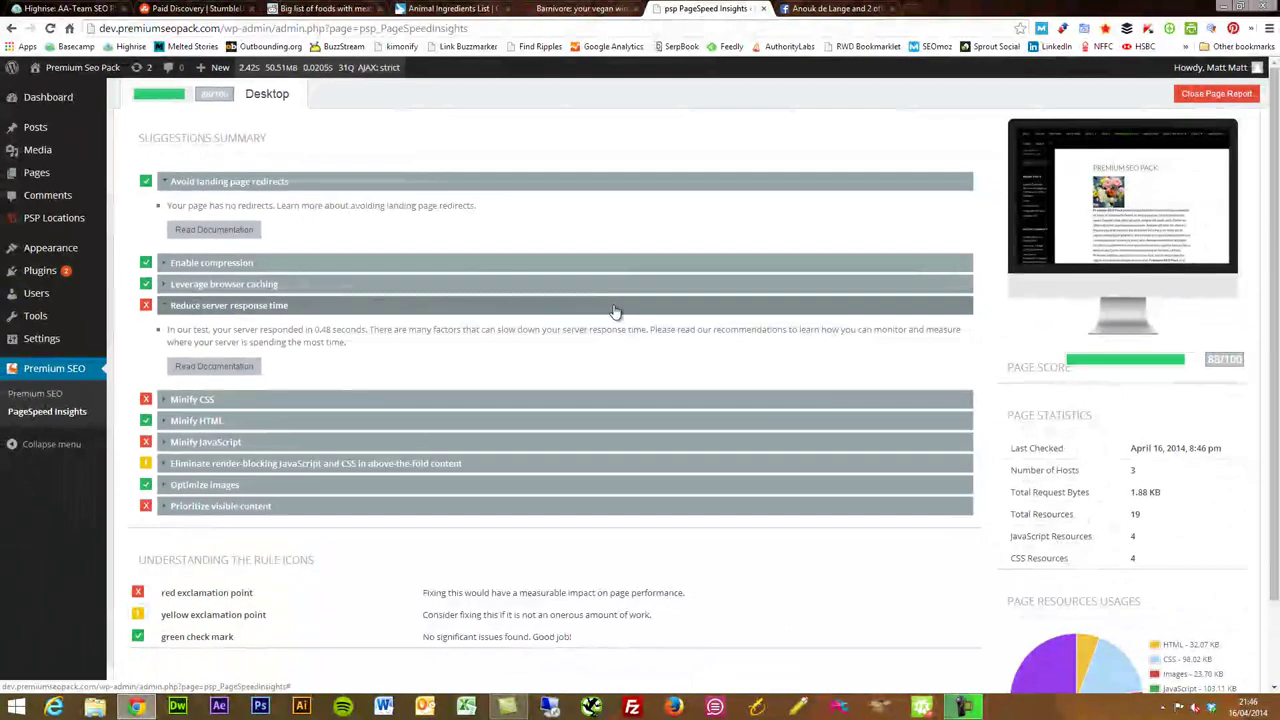
scroll(615, 312, down, 2)
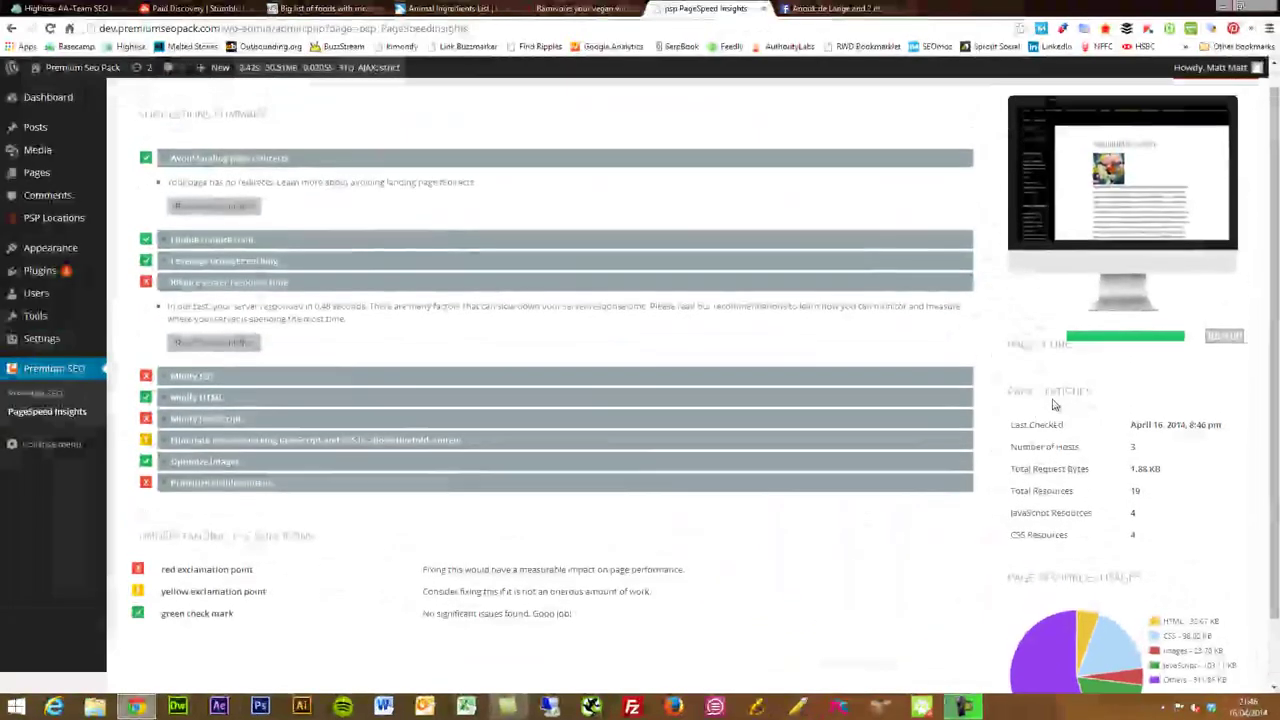
scroll(1052, 404, up, 1)
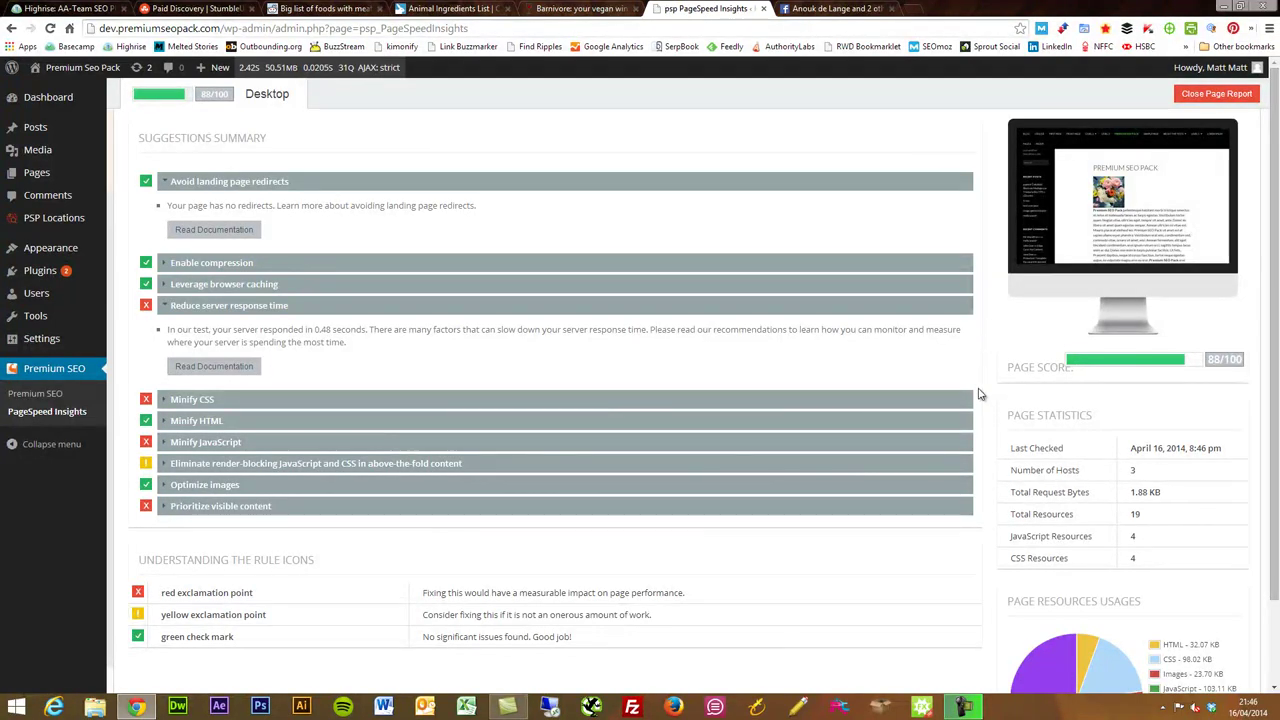
click(1216, 94)
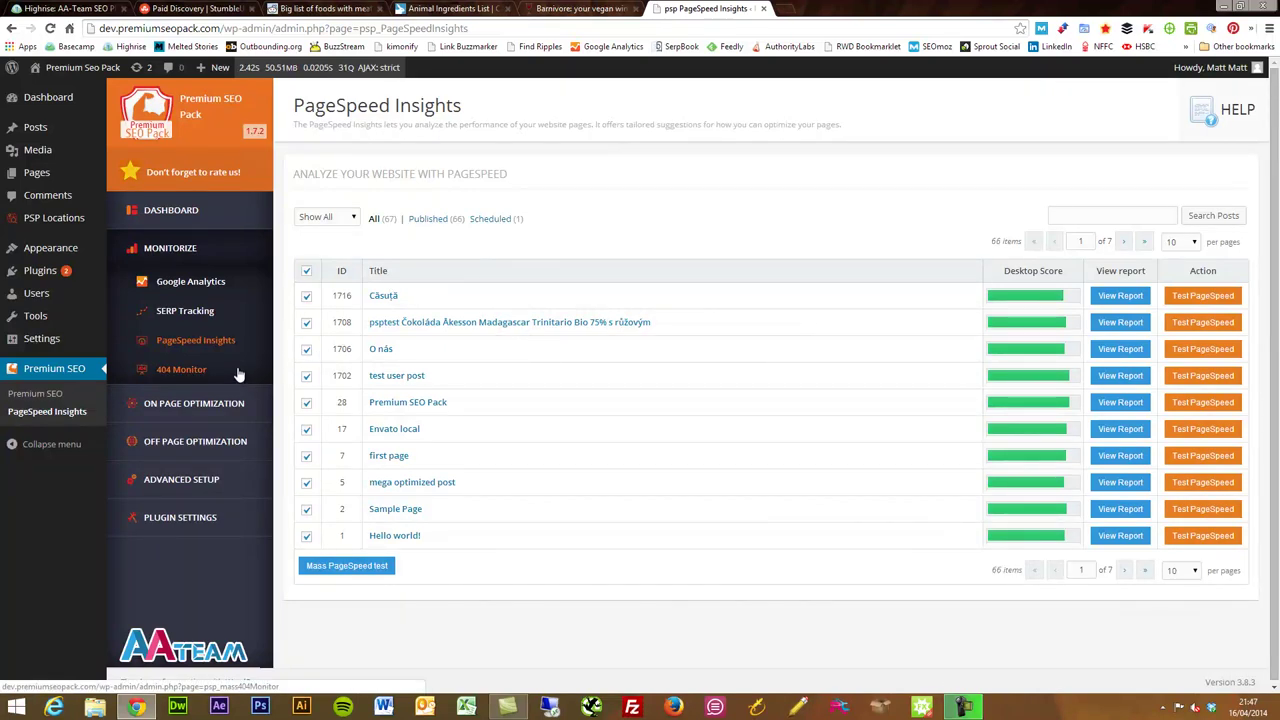
- Open the Title & Meta Format module of On Page Optimization and read through the available format tags
click(209, 403)
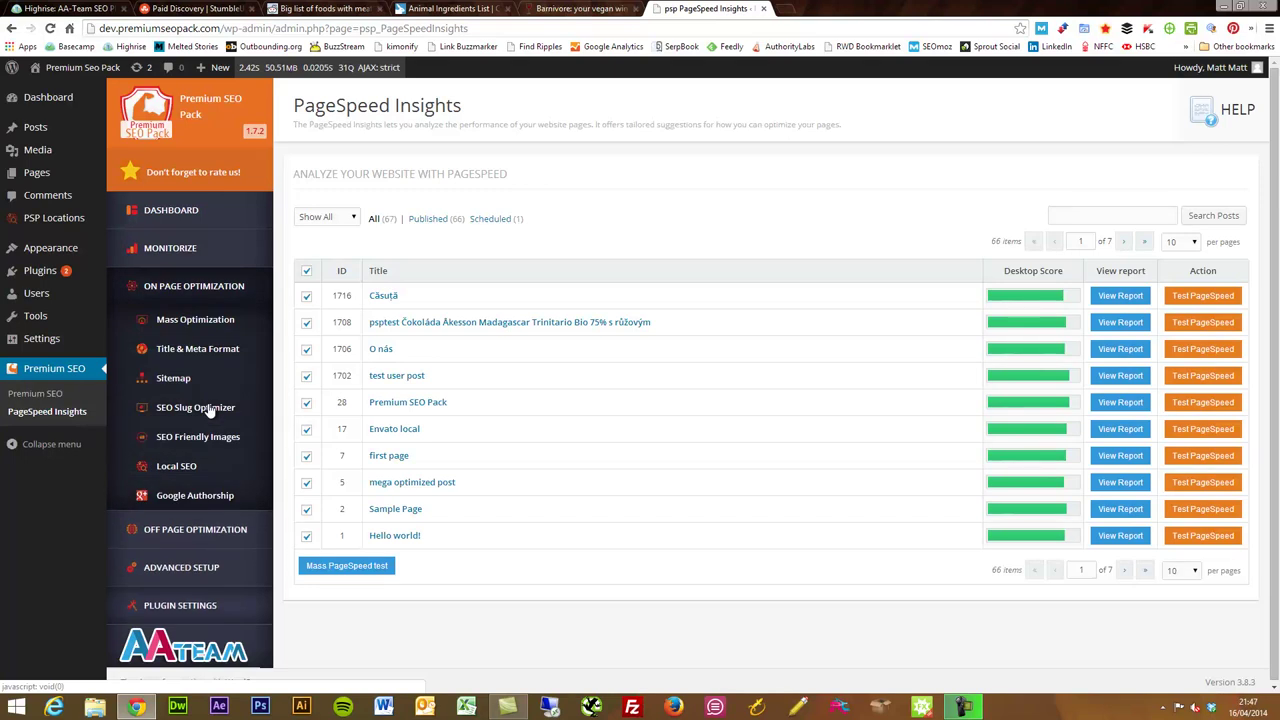
click(216, 349)
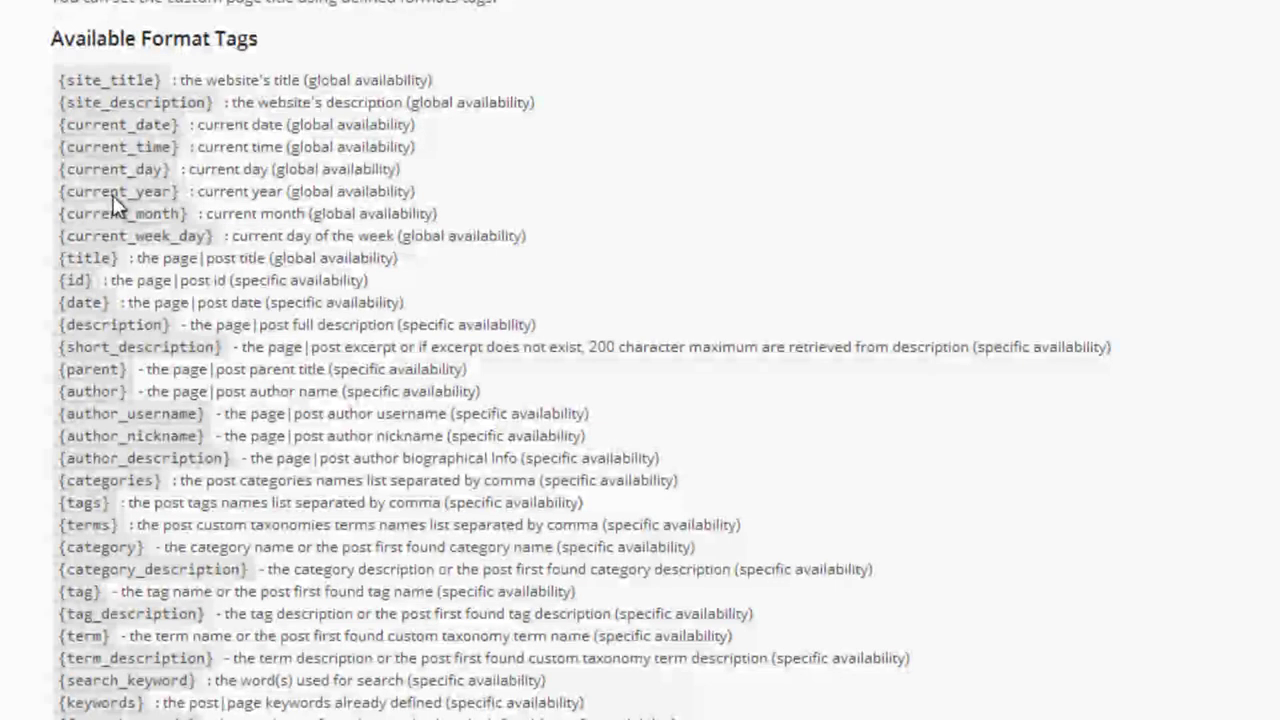
scroll(721, 258, down, 3)
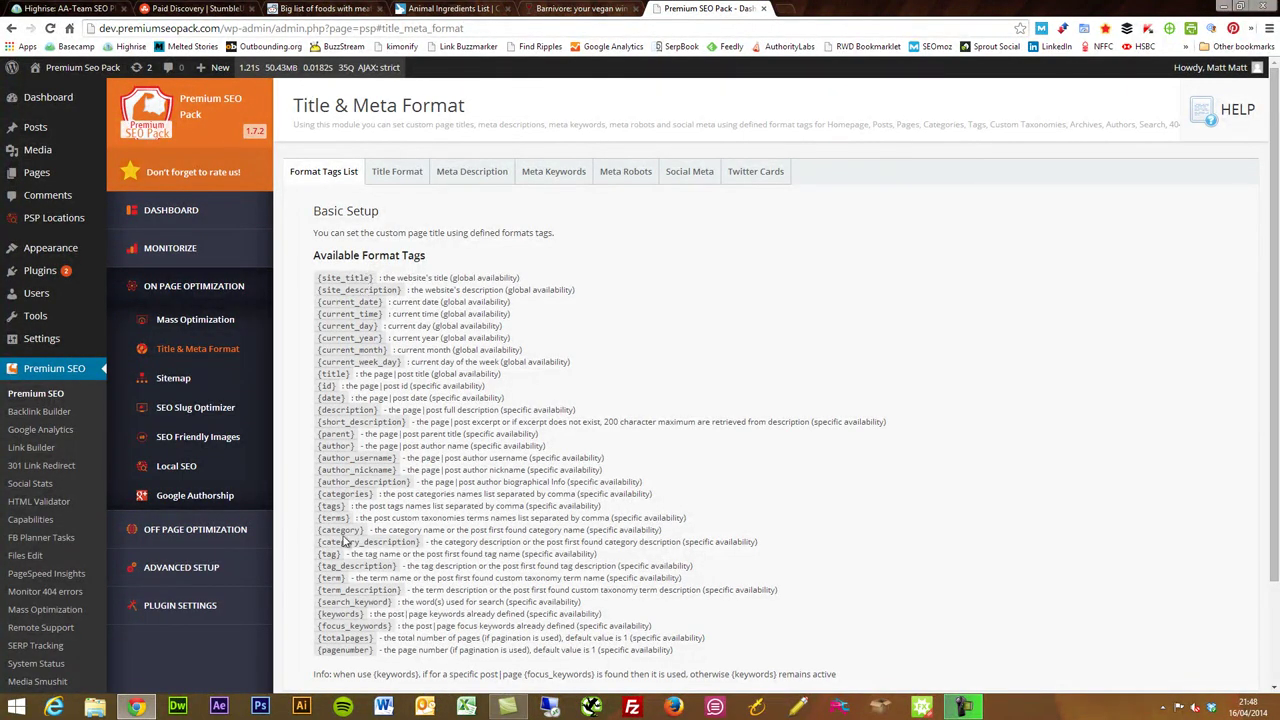
- Examine the title formats for the homepage, posts, pages, categories, archives, search, 404 and pagination
click(384, 173)
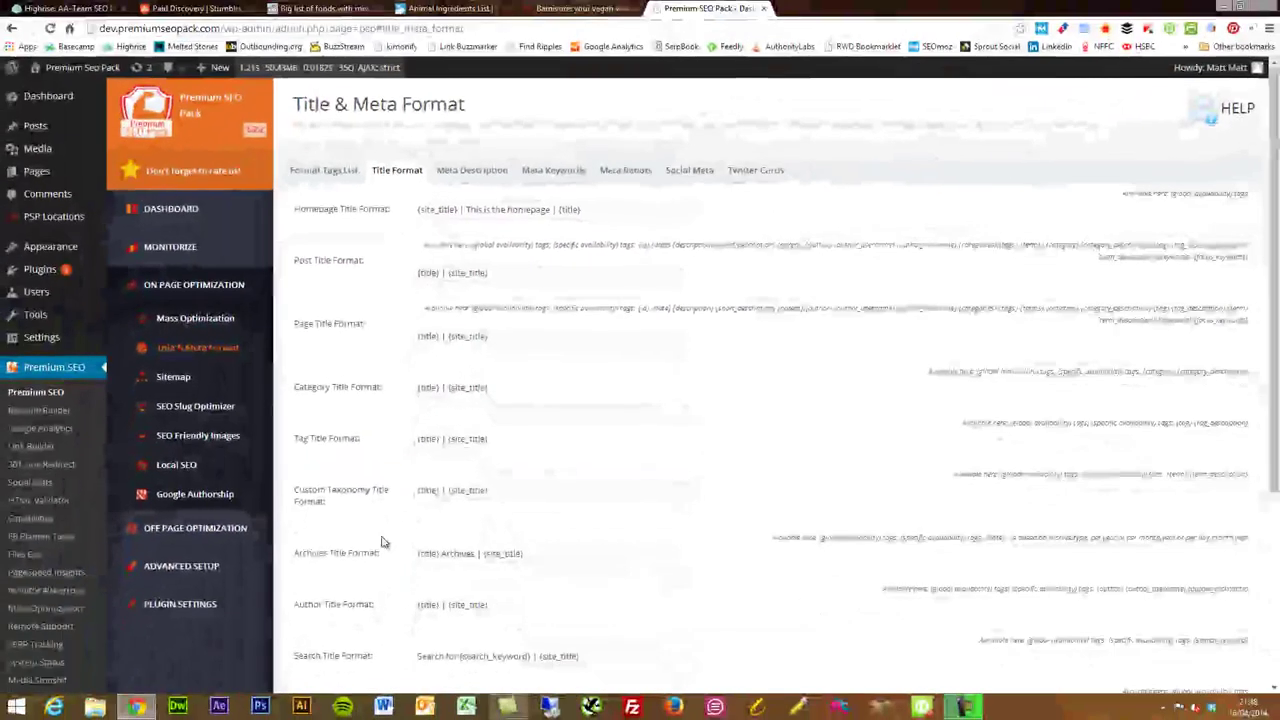
scroll(381, 541, down, 3)
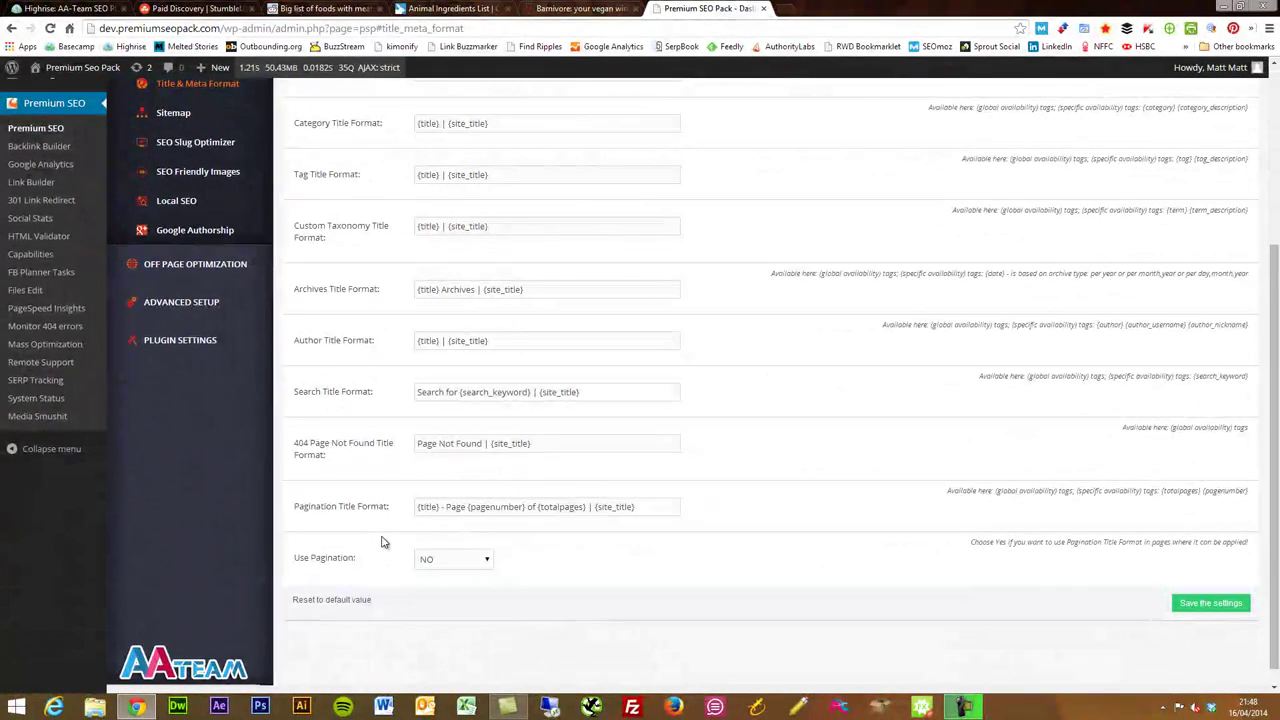
scroll(382, 542, up, 1)
scroll(382, 542, up, 3)
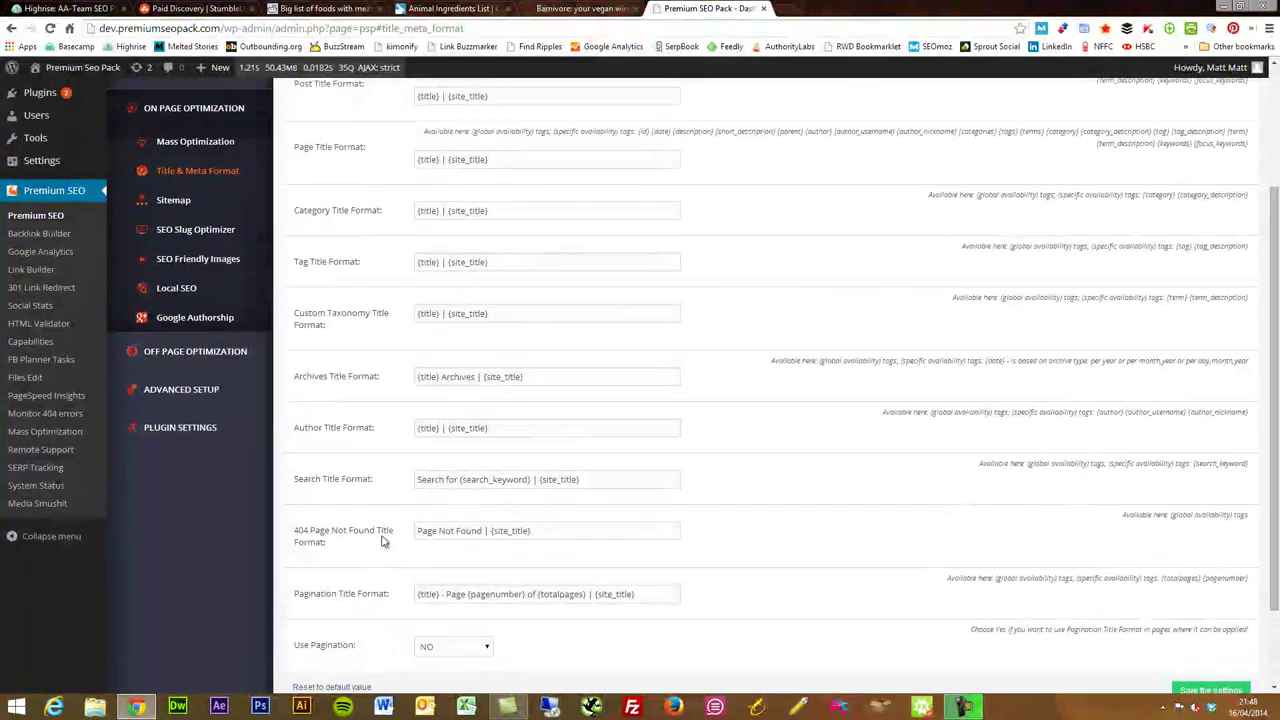
- View the Meta Description settings and examine the Meta Robots options for each page type
click(486, 174)
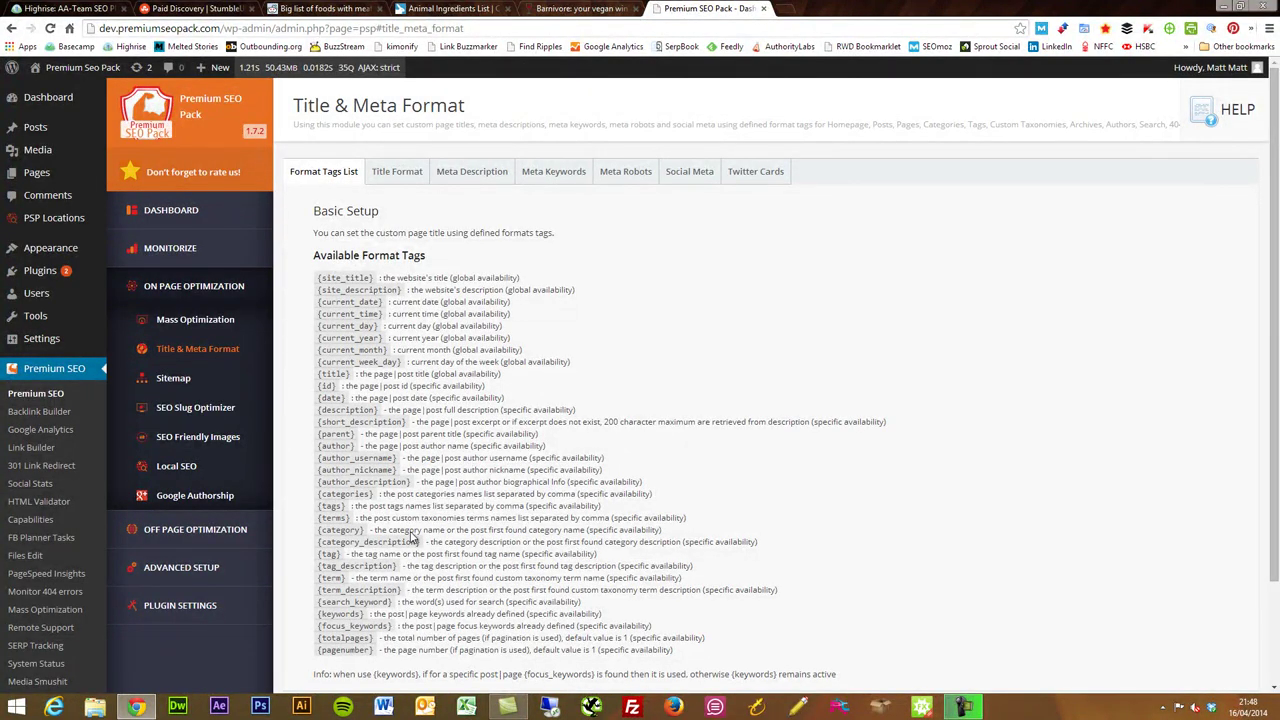
click(617, 175)
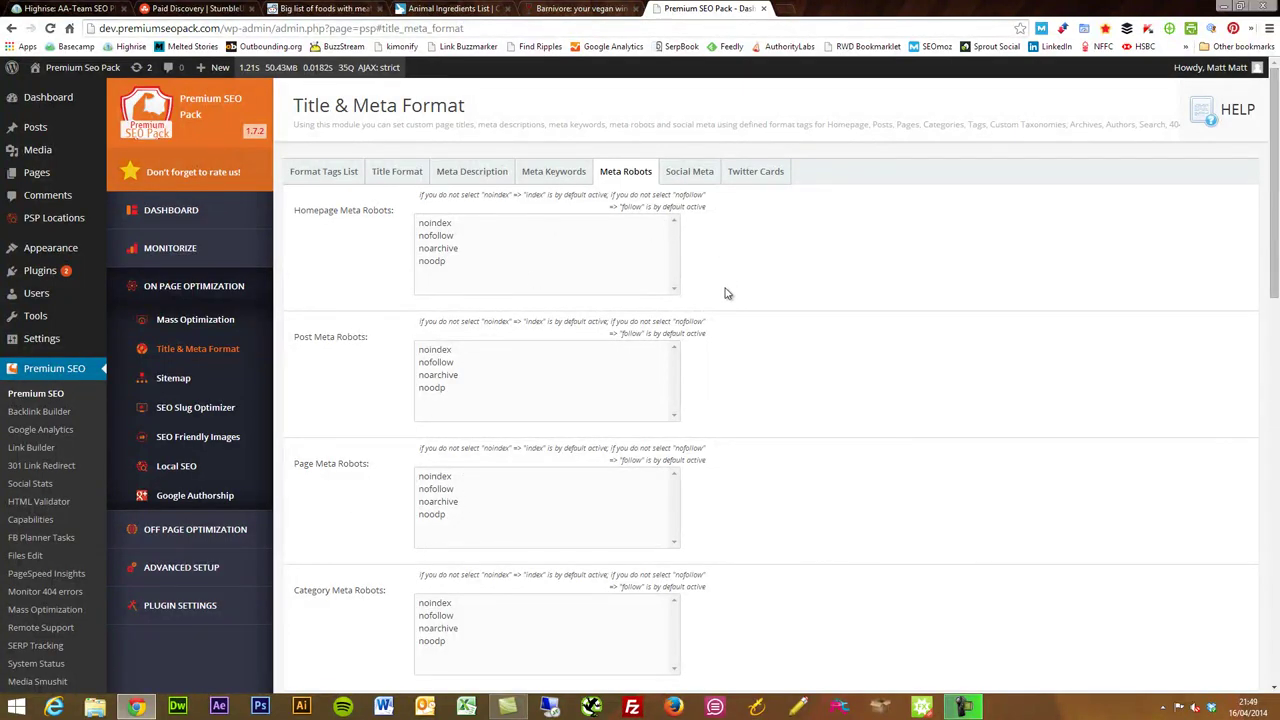
scroll(763, 277, down, 4)
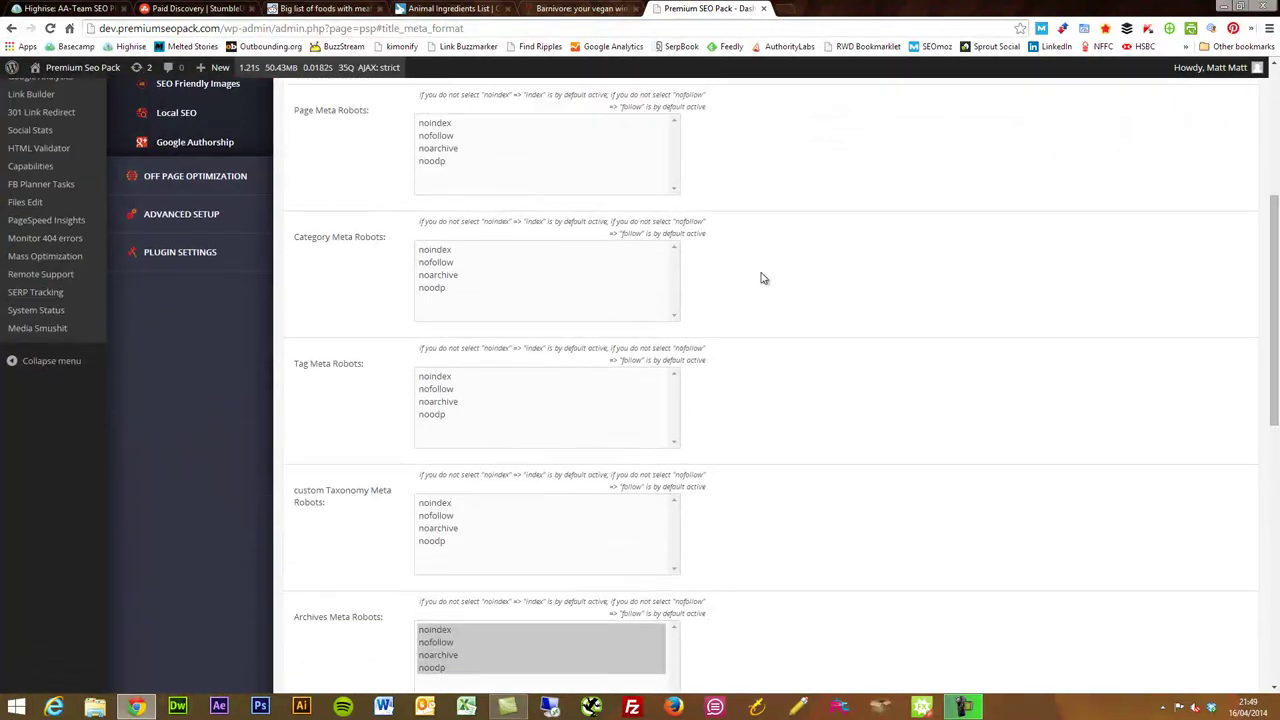
scroll(763, 277, up, 4)
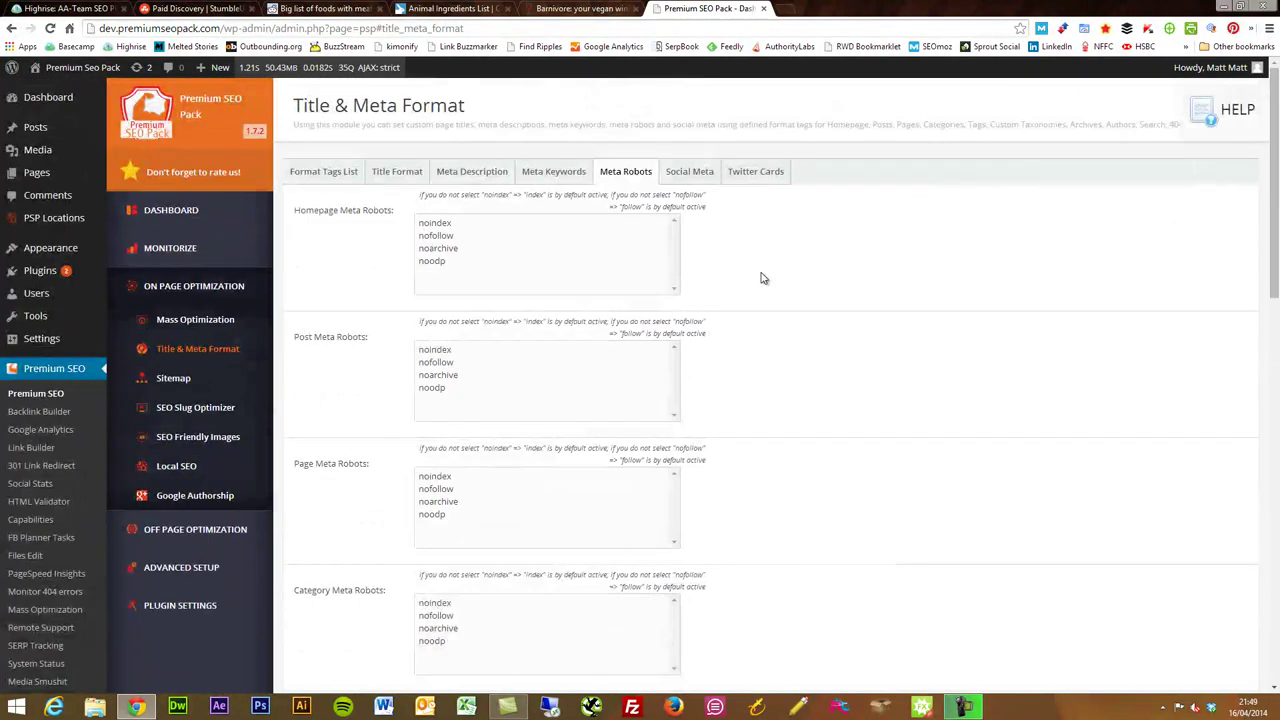
- Review the Social Meta settings, from the Open Graph tag switches to the homepage image and default OpenGraph types
click(686, 176)
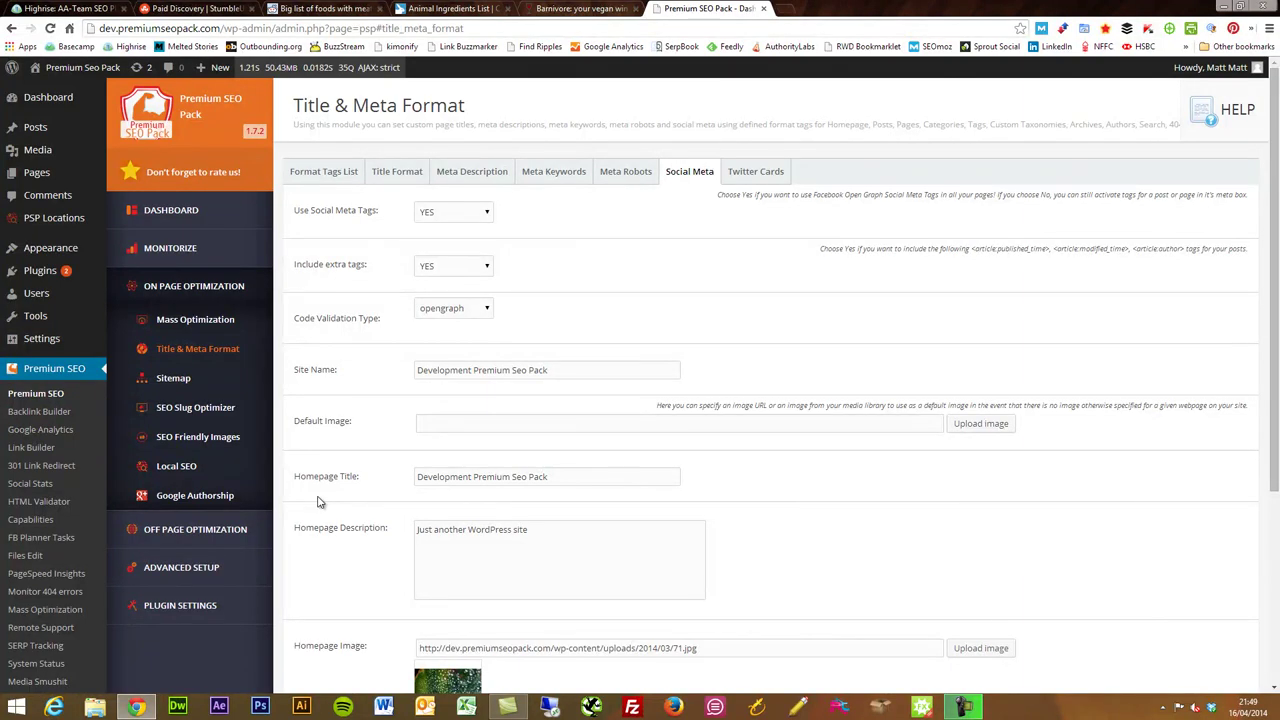
scroll(319, 502, down, 3)
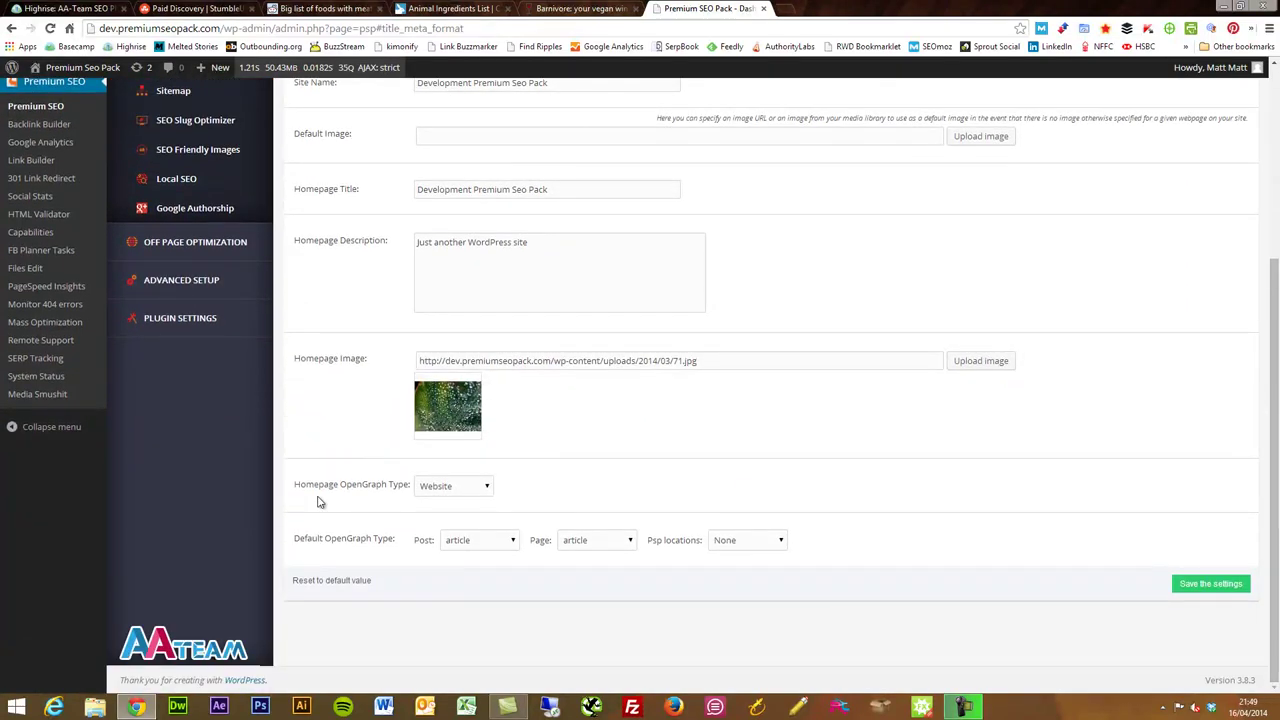
scroll(318, 501, up, 3)
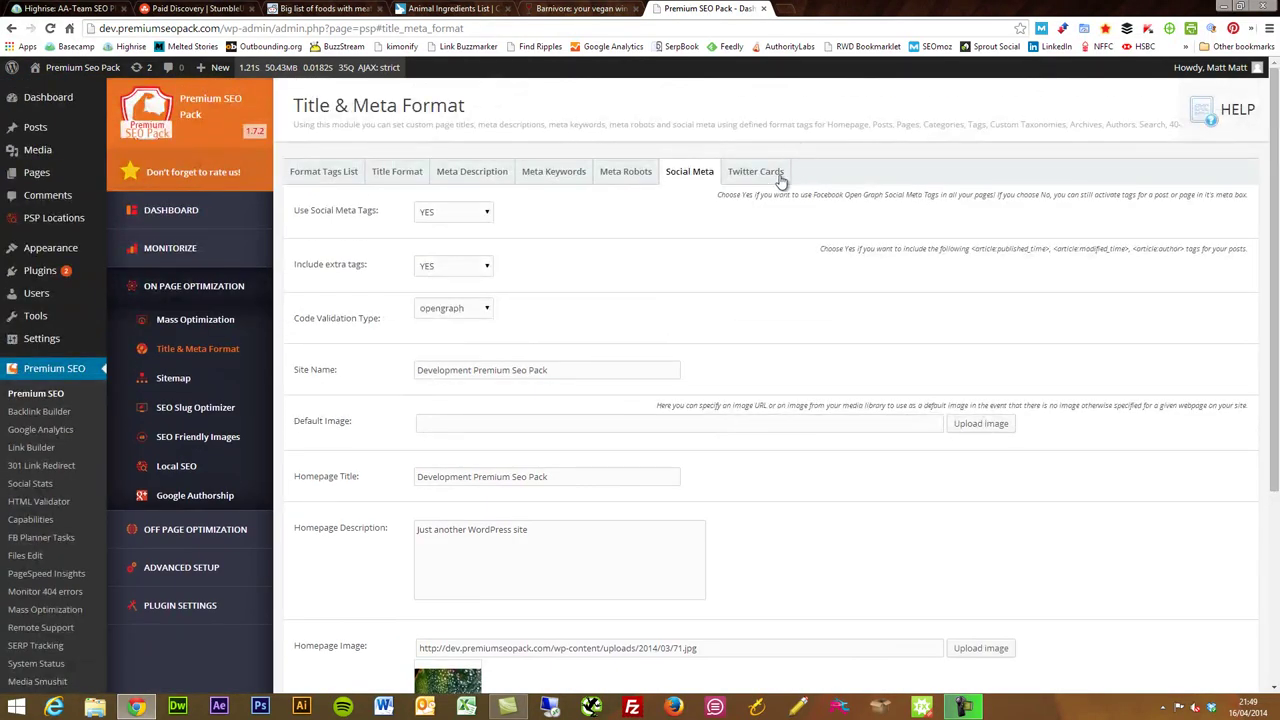
- Examine the Twitter Cards settings, including the account fields, the default image and the posts and pages section
click(762, 175)
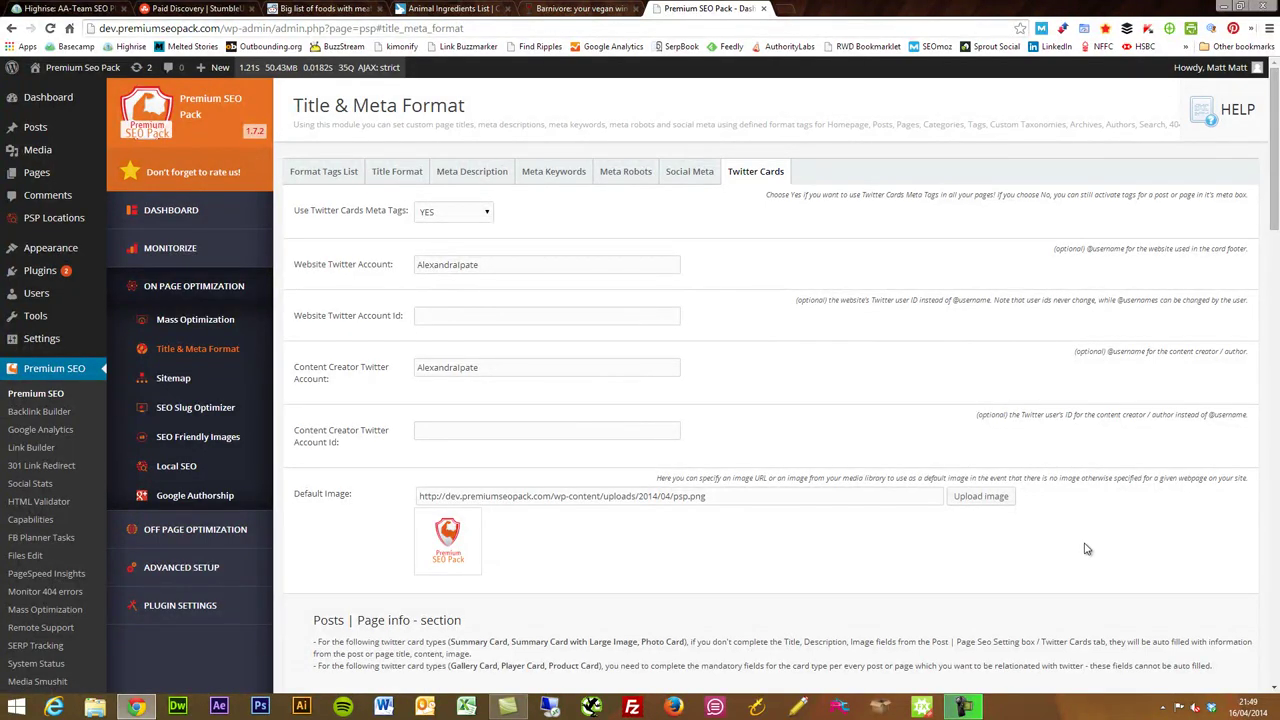
scroll(1087, 549, down, 1)
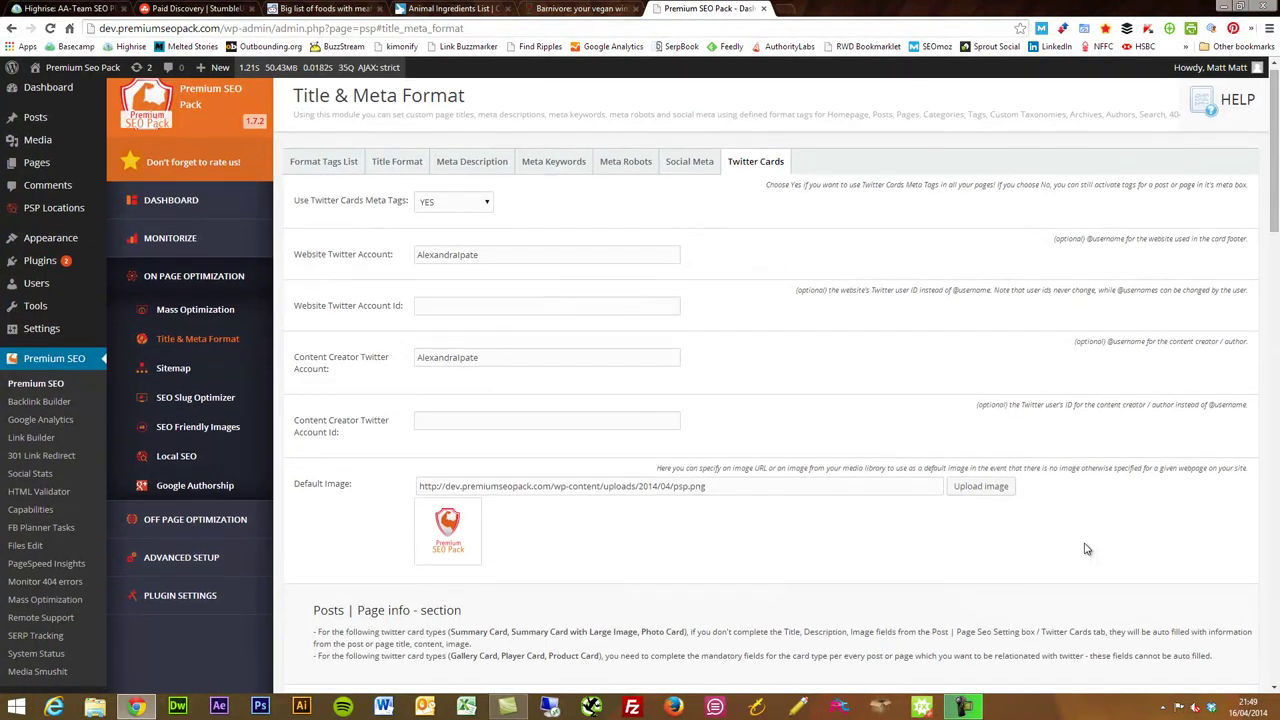
scroll(1087, 549, down, 3)
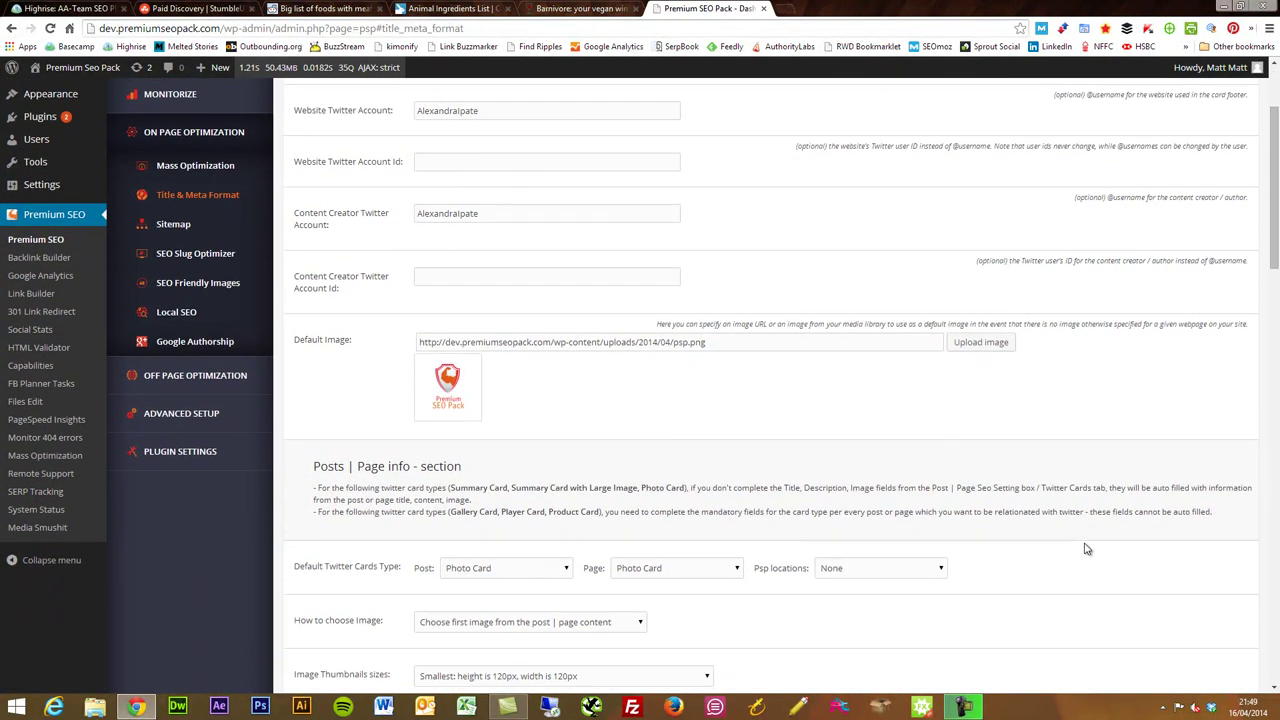
scroll(1087, 549, up, 3)
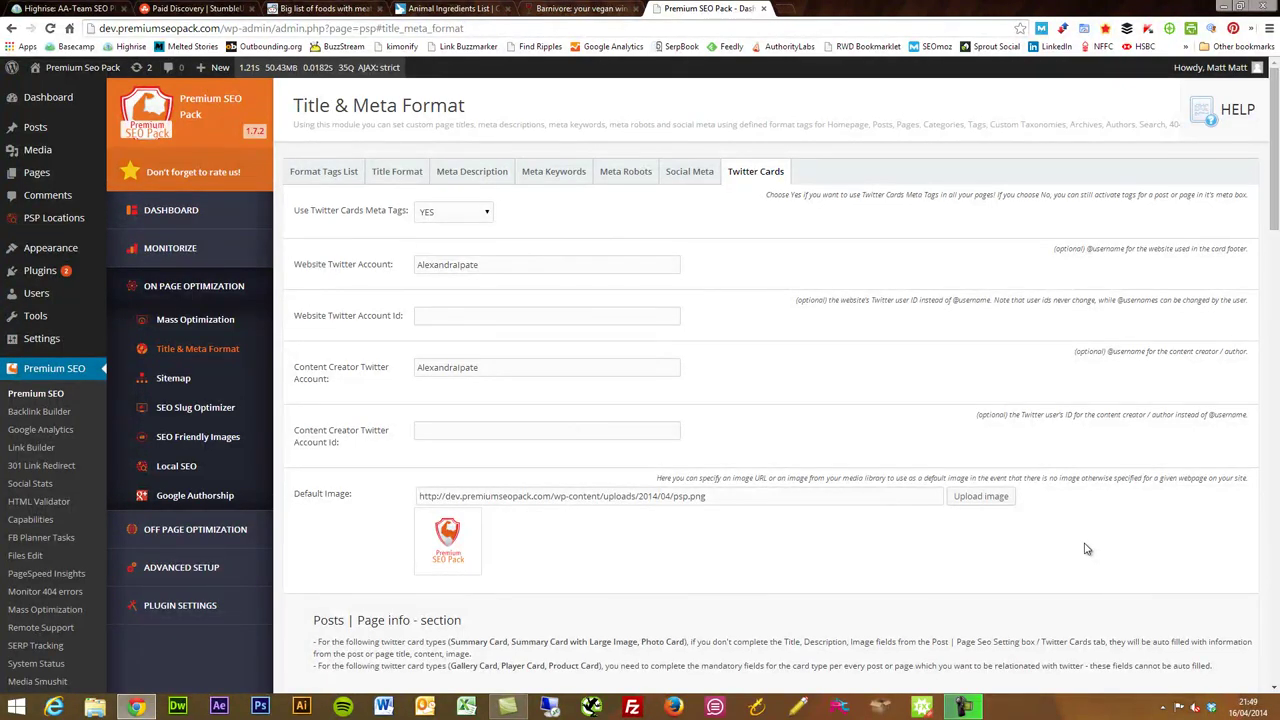
scroll(1087, 549, down, 1)
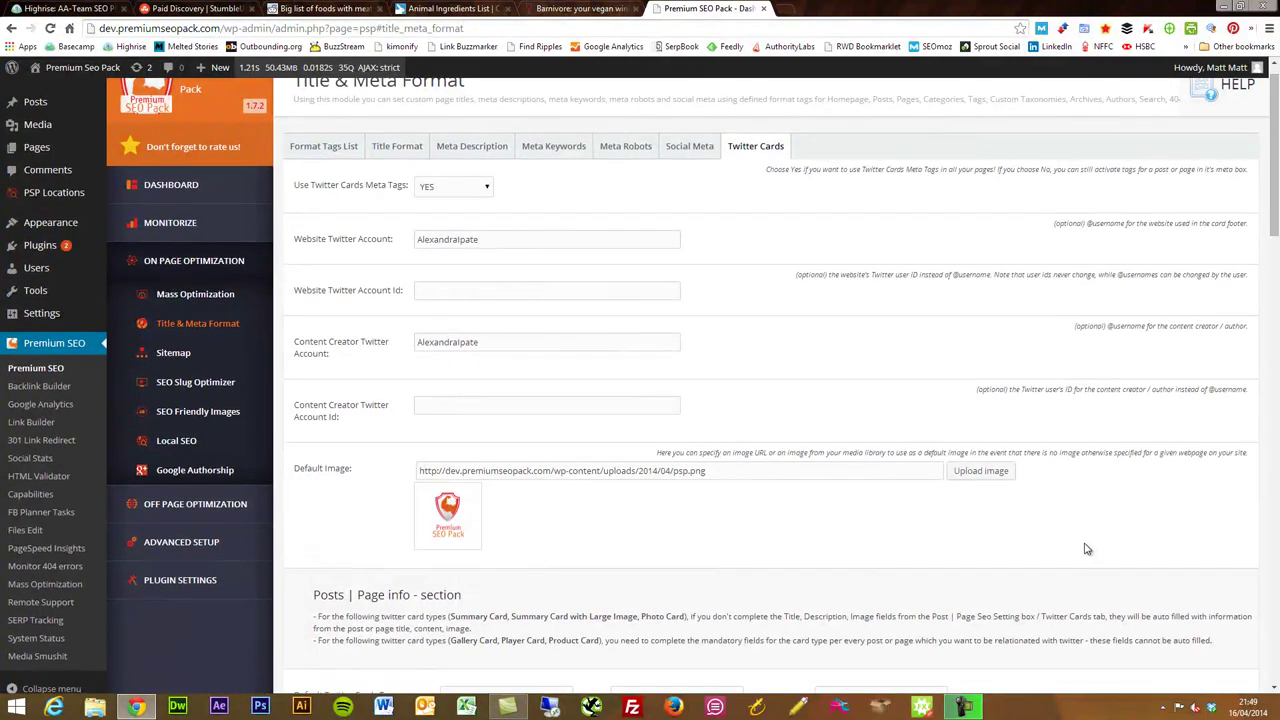
key(ctrl+plus)
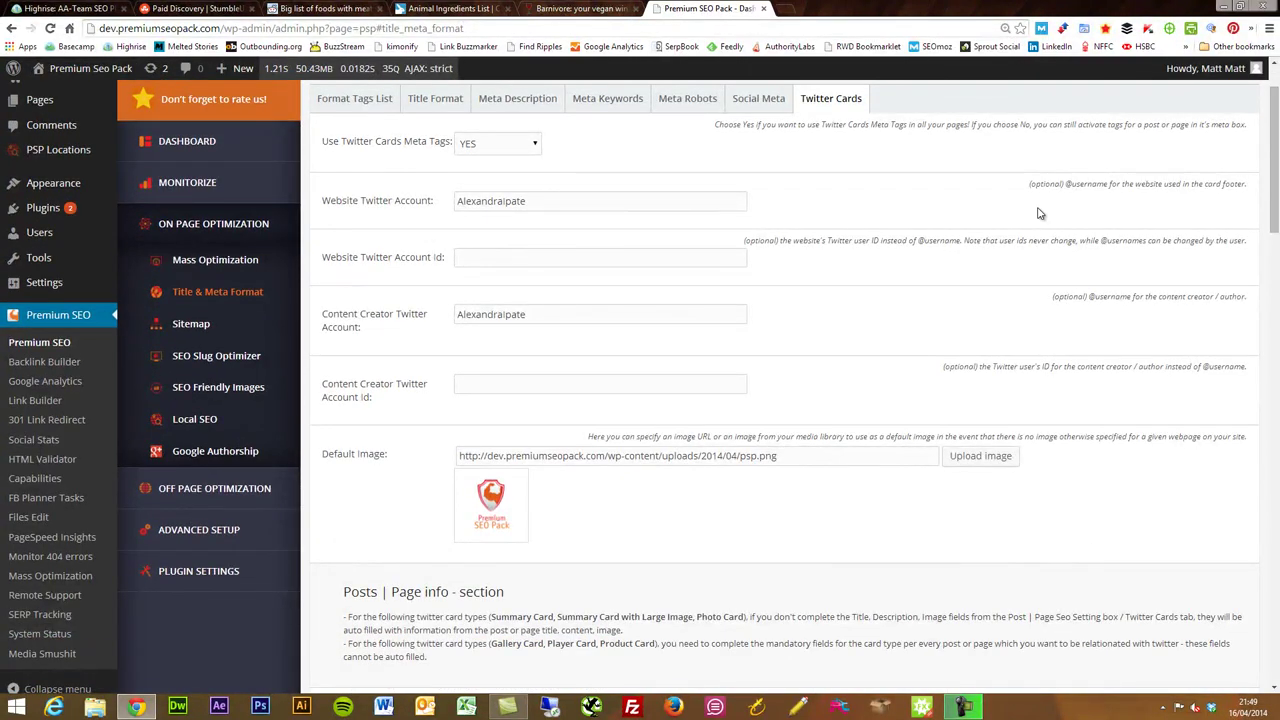
click(1005, 28)
click(982, 72)
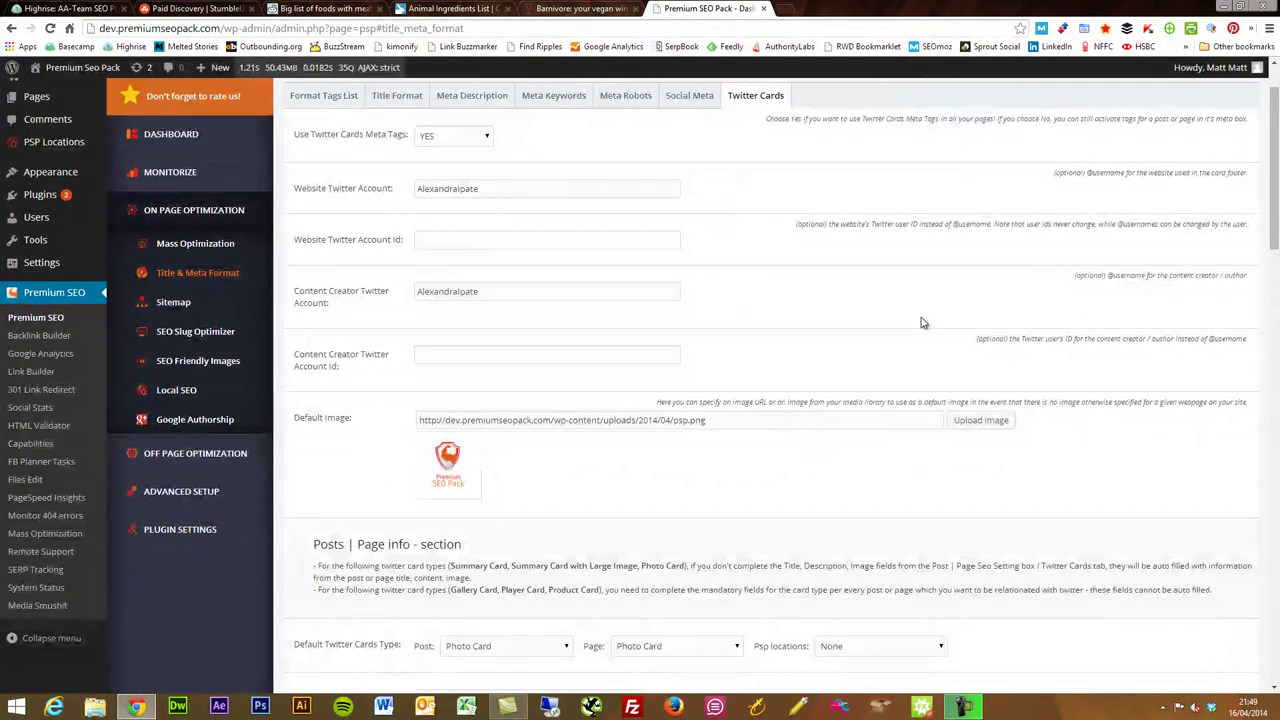
- Set the default Twitter card type for posts to Summary Card and review the other available card types
scroll(921, 317, down, 3)
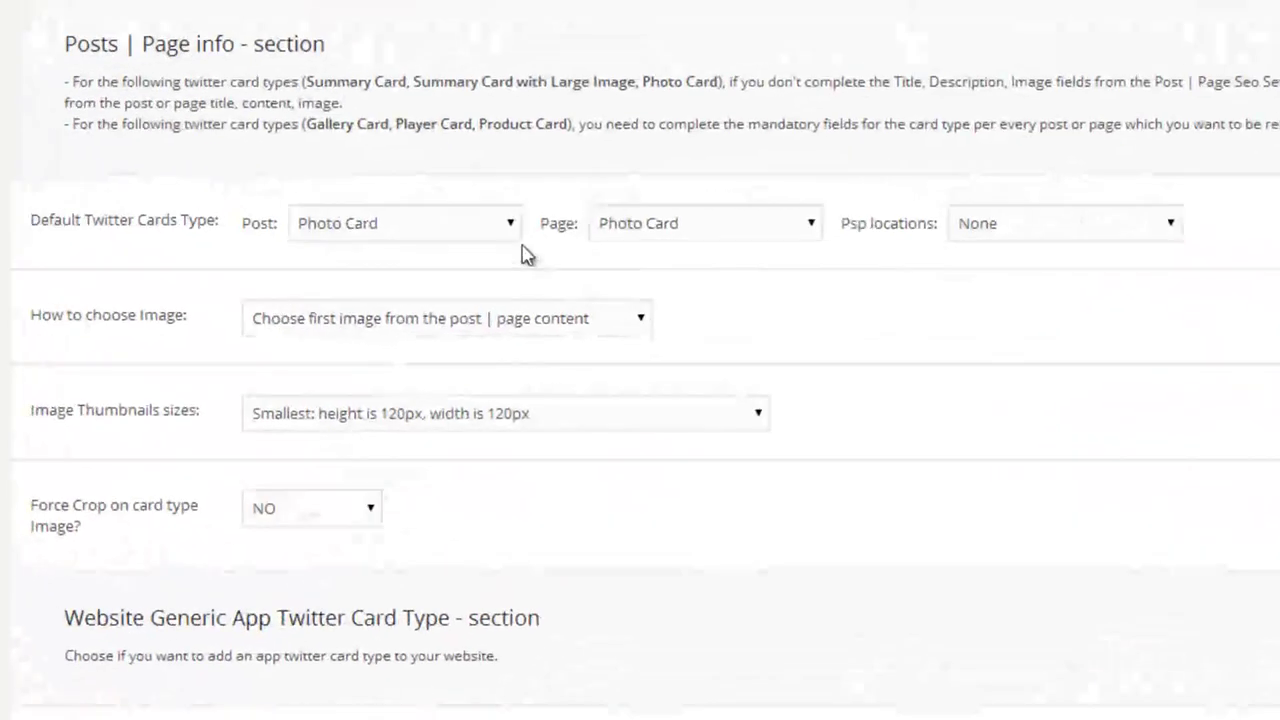
click(563, 320)
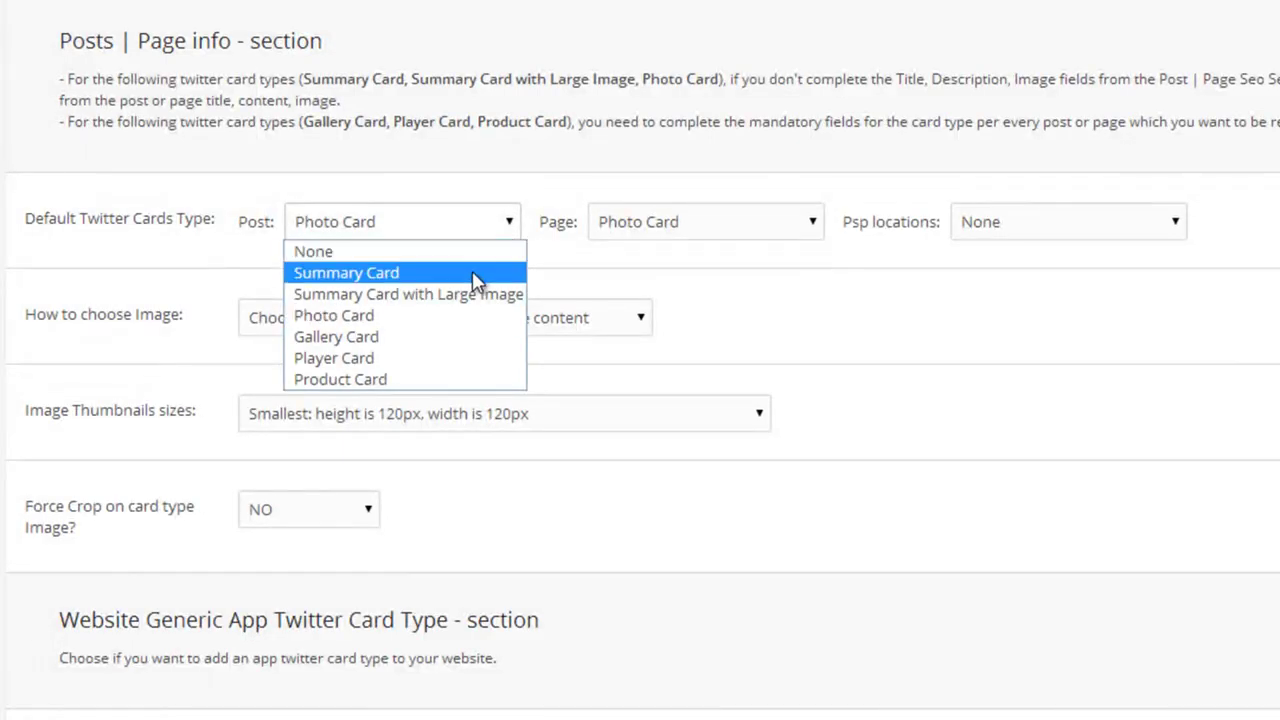
click(471, 274)
click(500, 223)
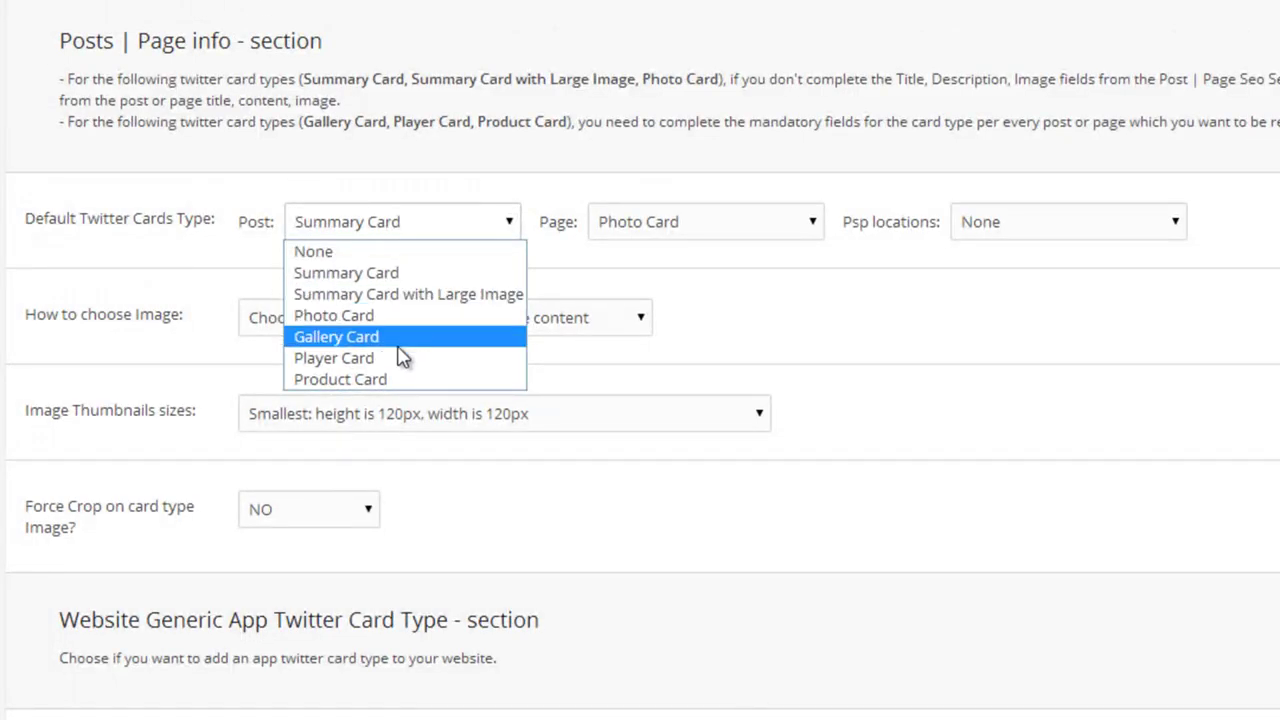
click(790, 305)
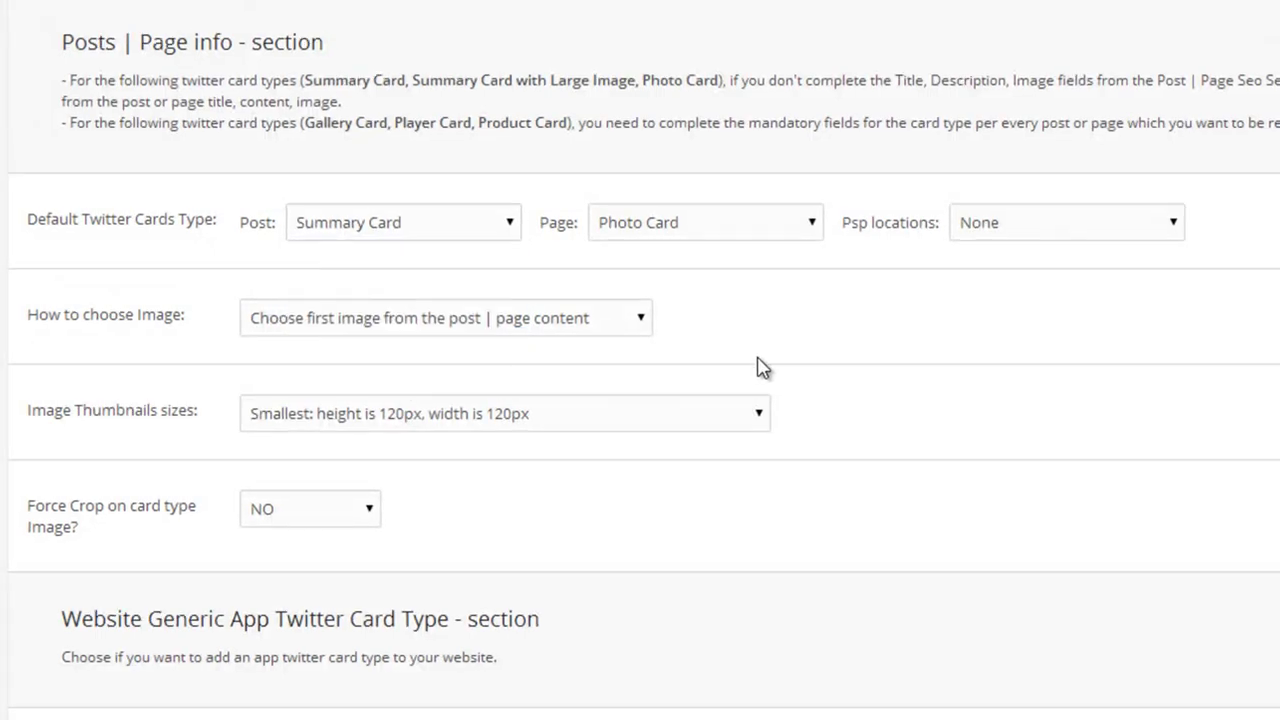
scroll(955, 300, up, 2)
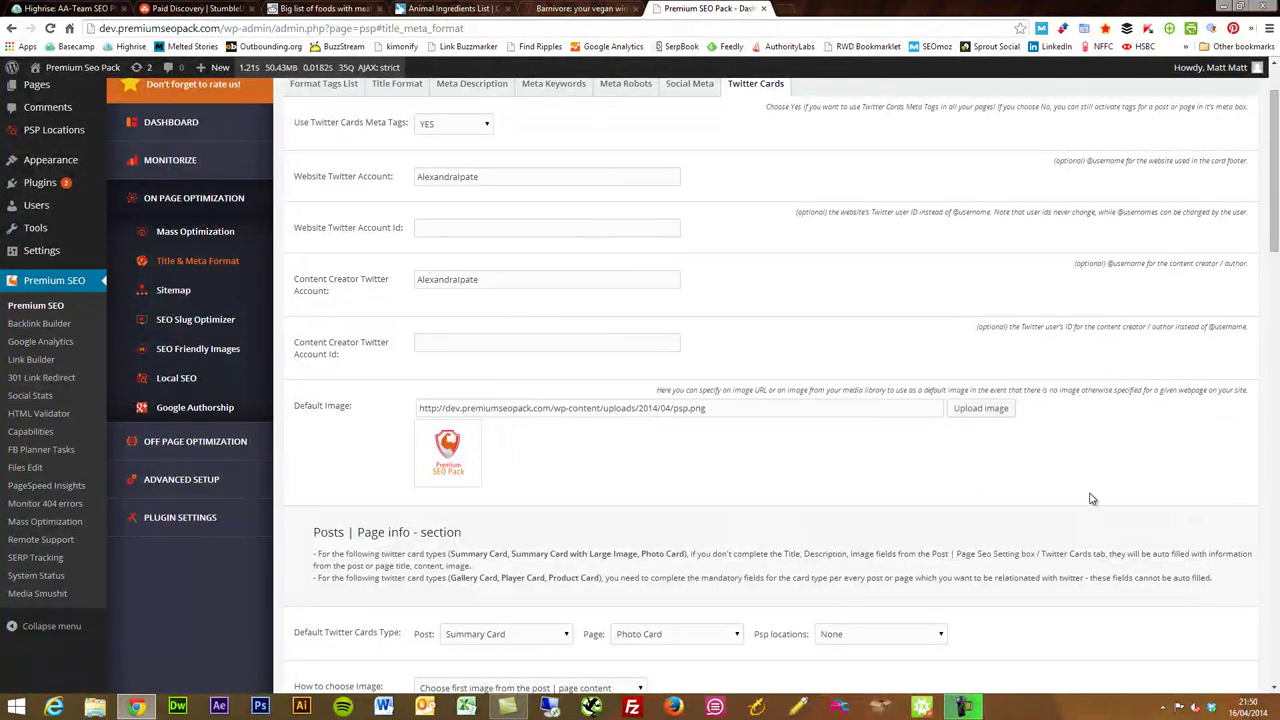
- Examine the remaining Twitter Cards settings, from the generic app card options to the homepage card's title, image and dimensions
scroll(1090, 517, down, 5)
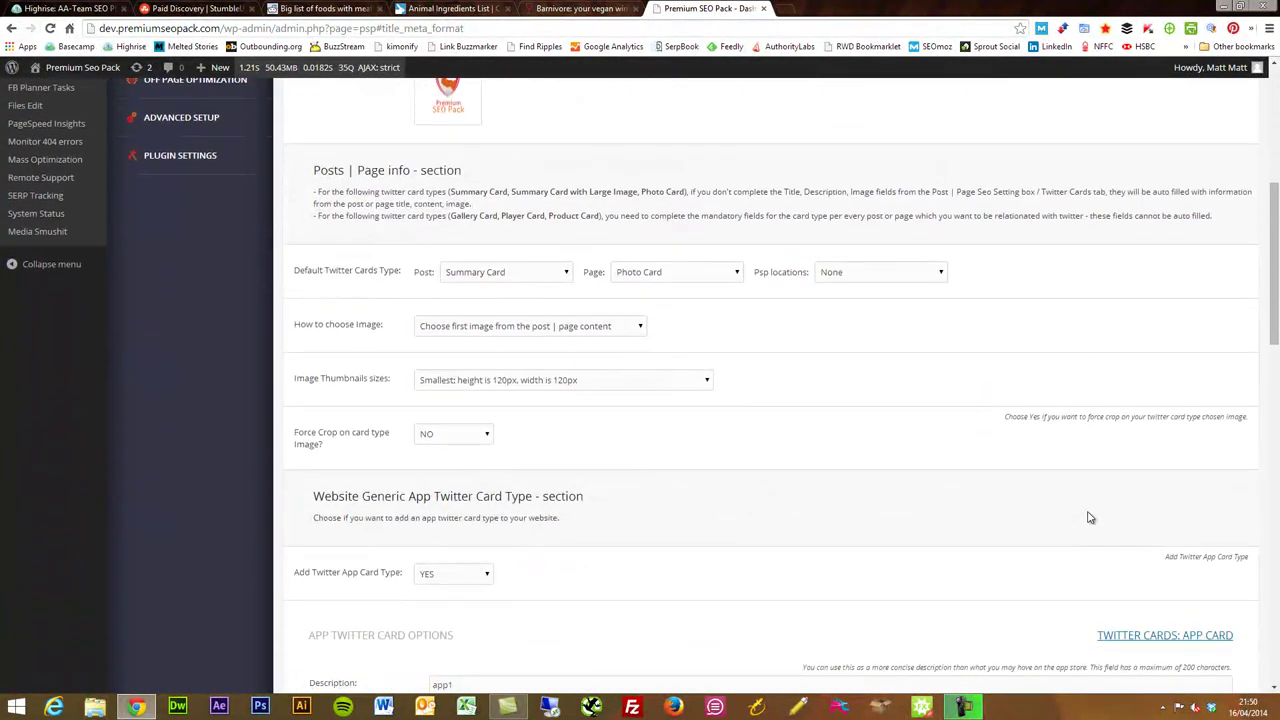
scroll(1088, 512, down, 2)
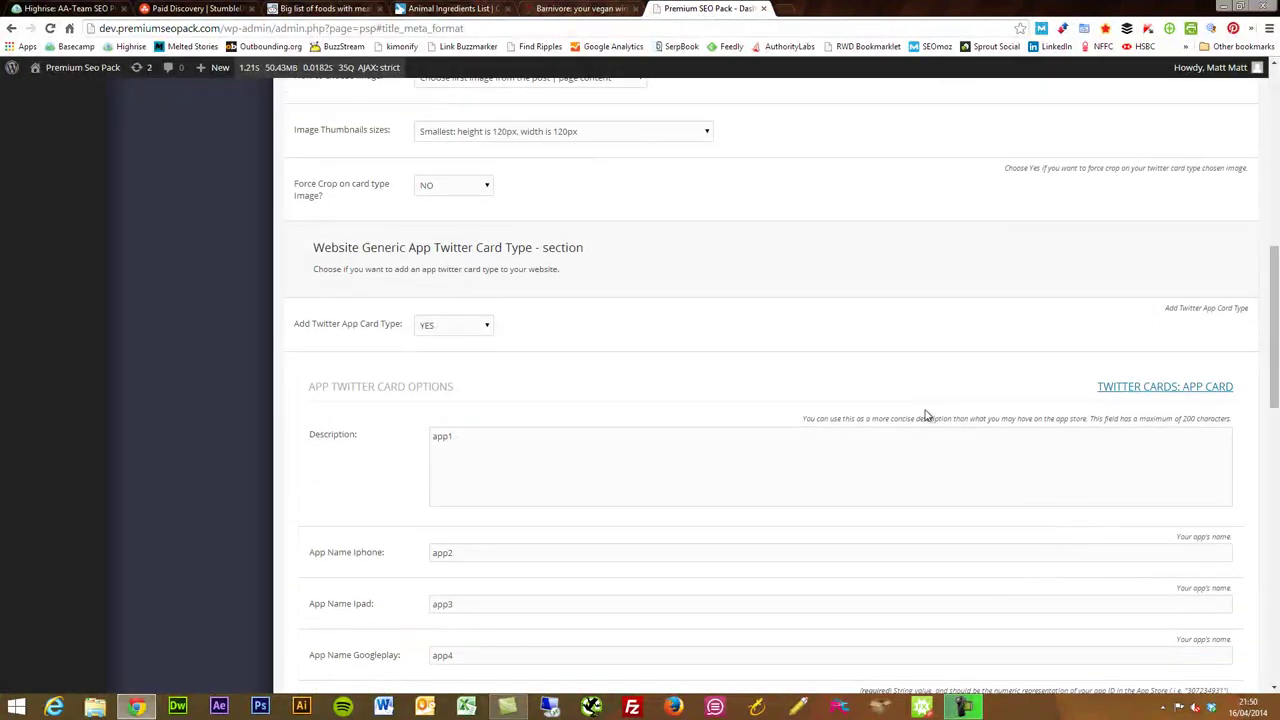
scroll(367, 597, down, 3)
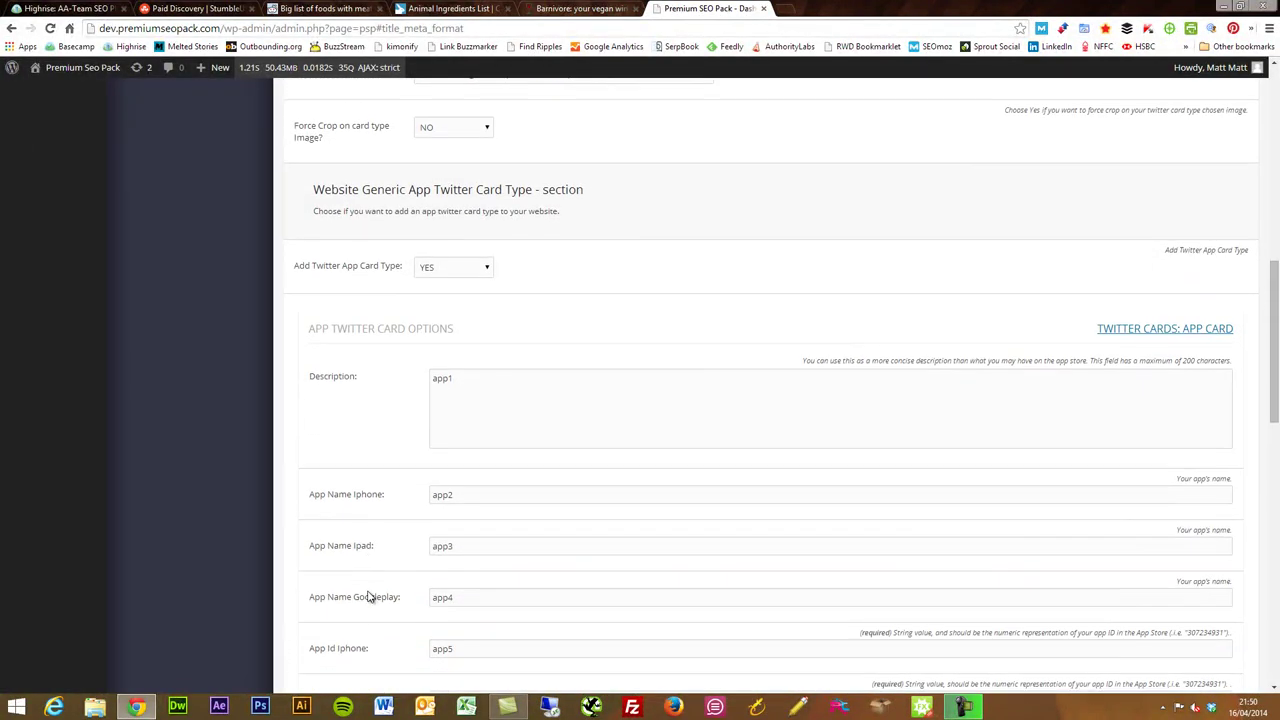
scroll(367, 597, down, 3)
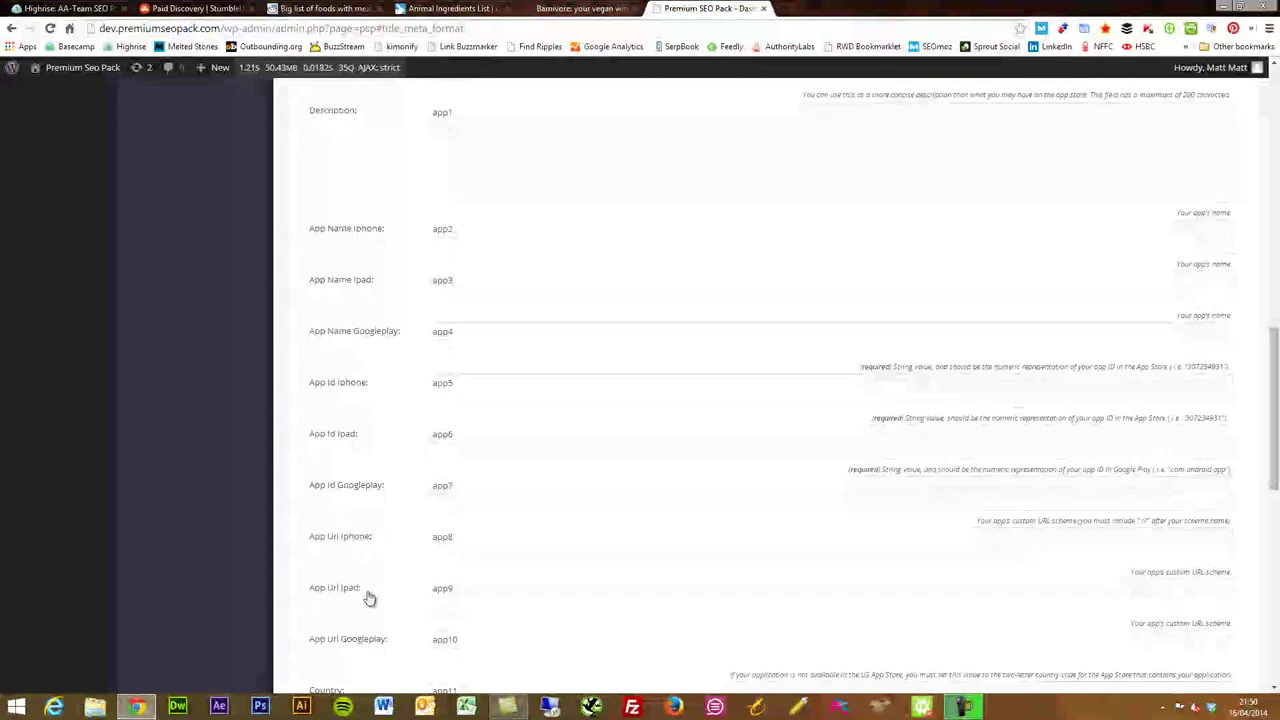
scroll(367, 597, down, 2)
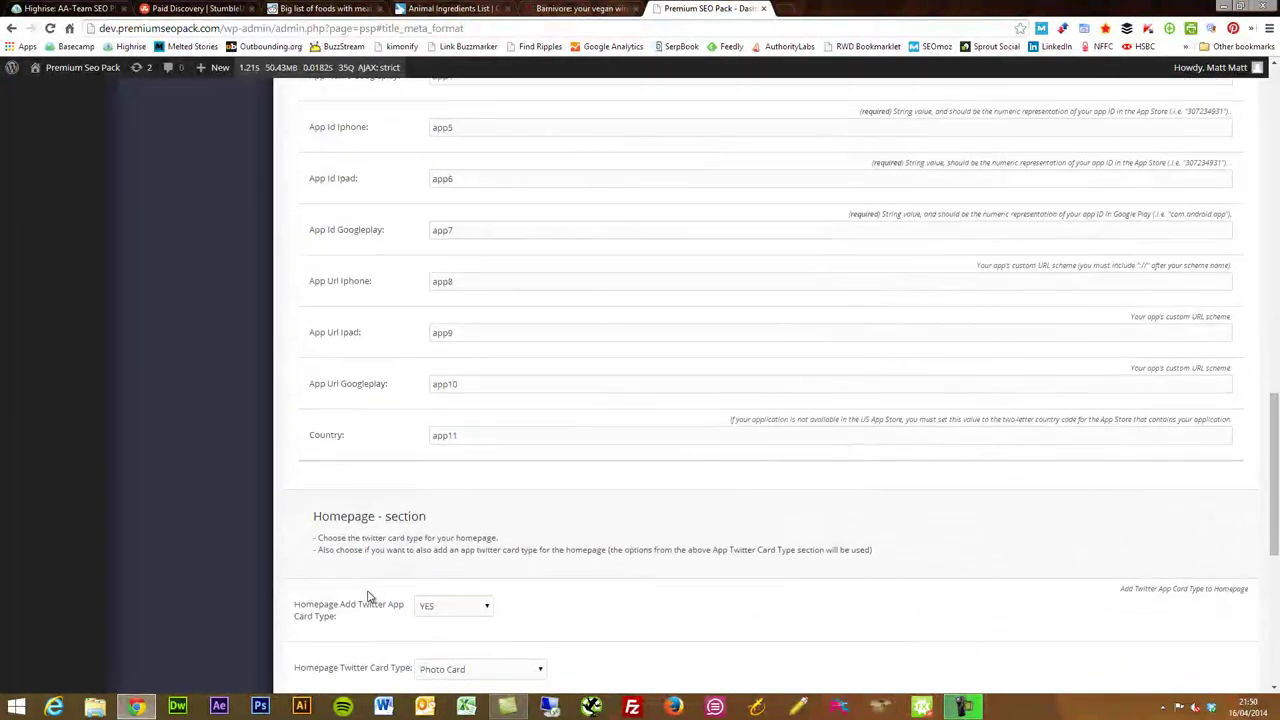
scroll(370, 596, down, 4)
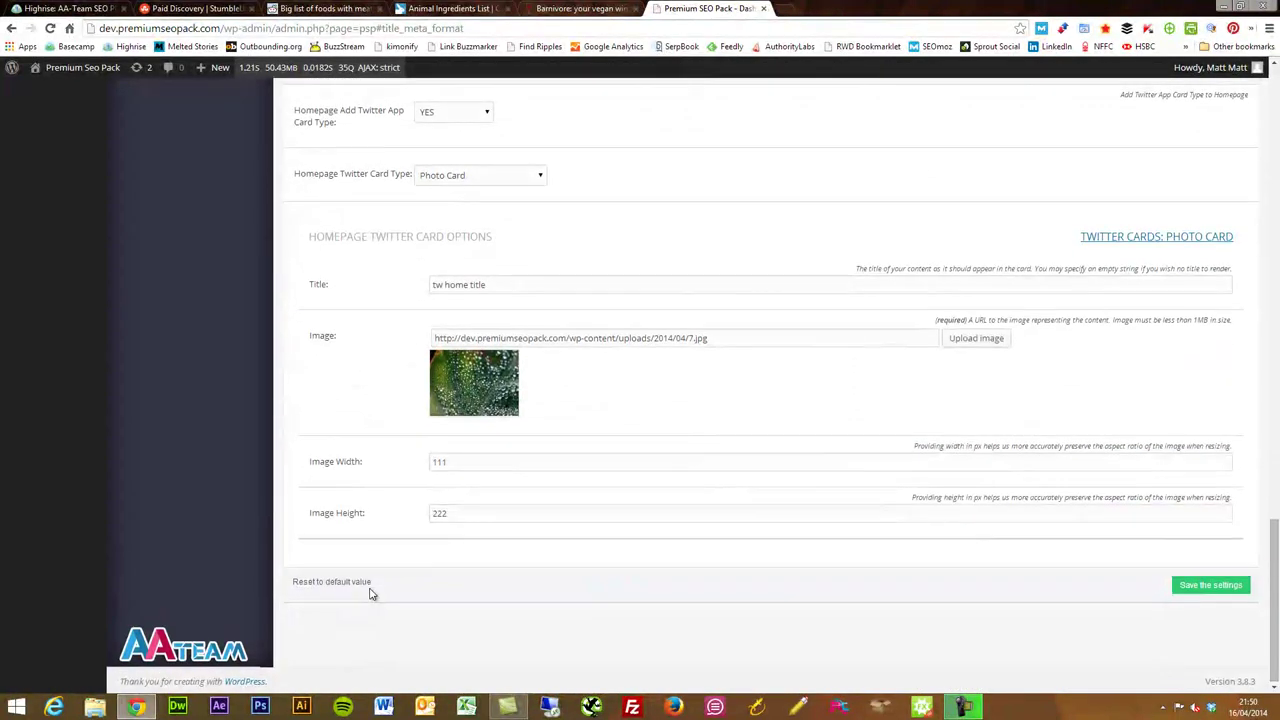
scroll(370, 596, up, 4)
scroll(370, 596, up, 10)
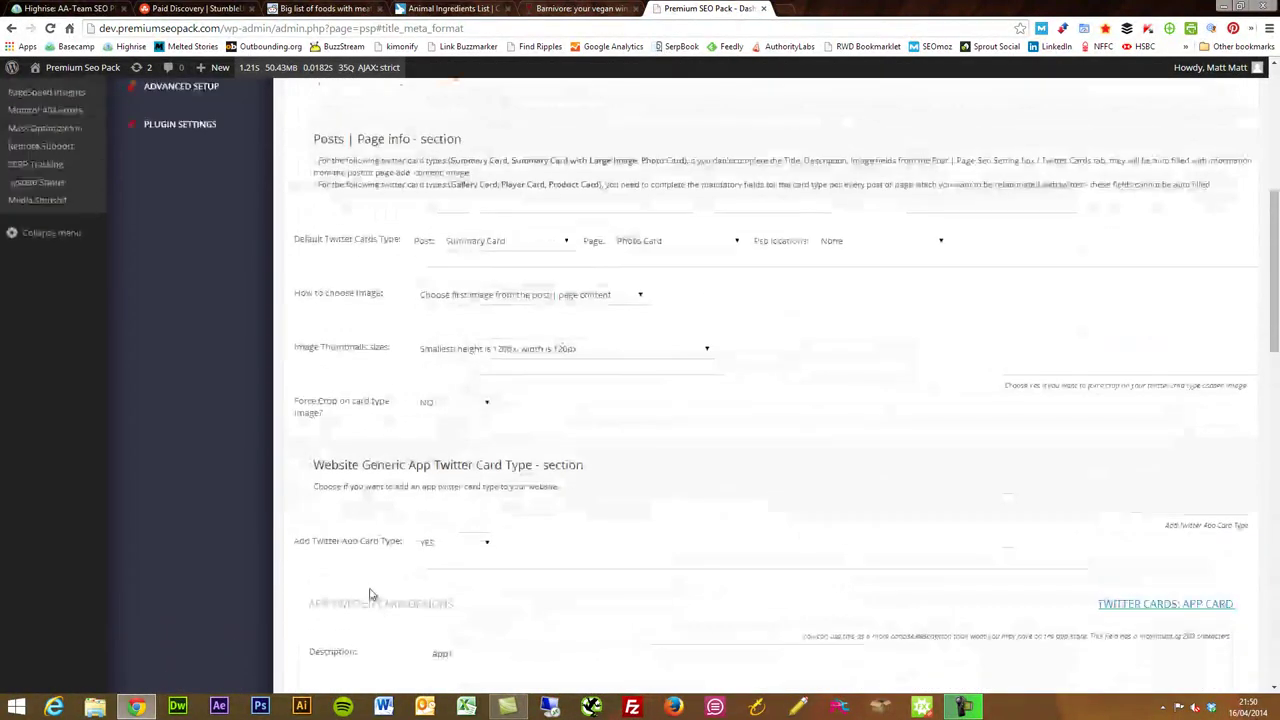
scroll(370, 596, up, 2)
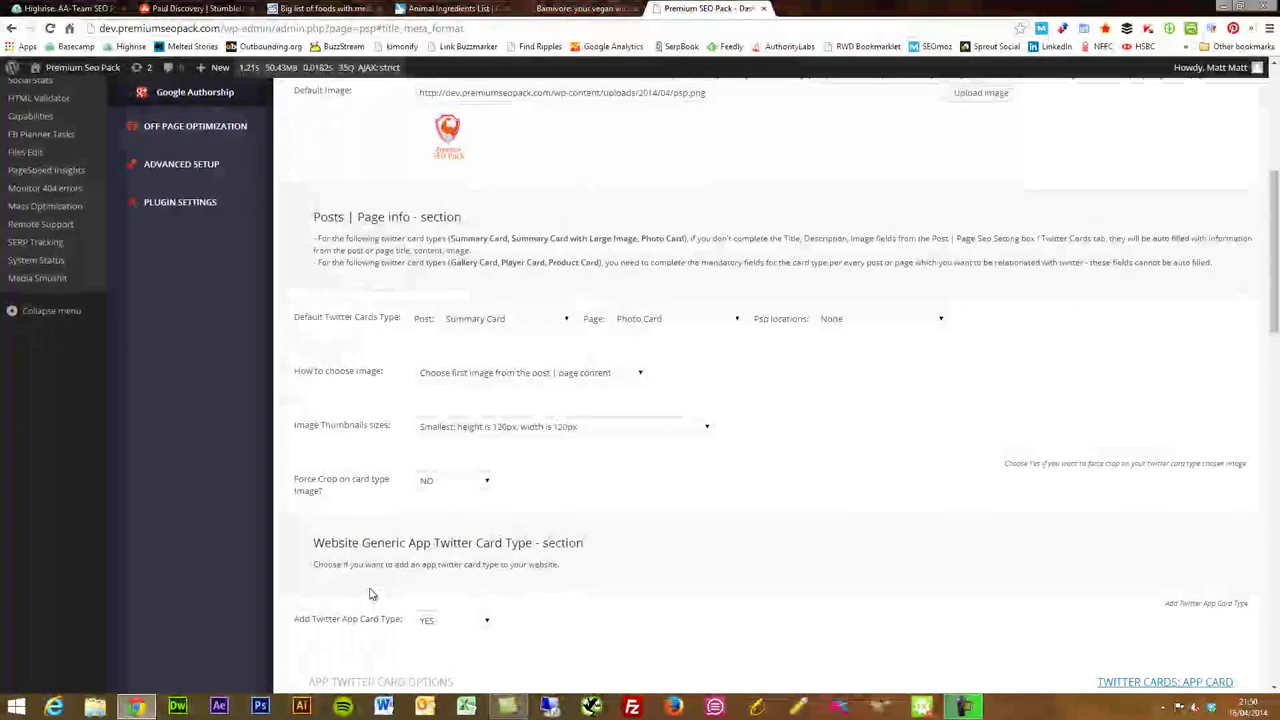
scroll(370, 594, up, 3)
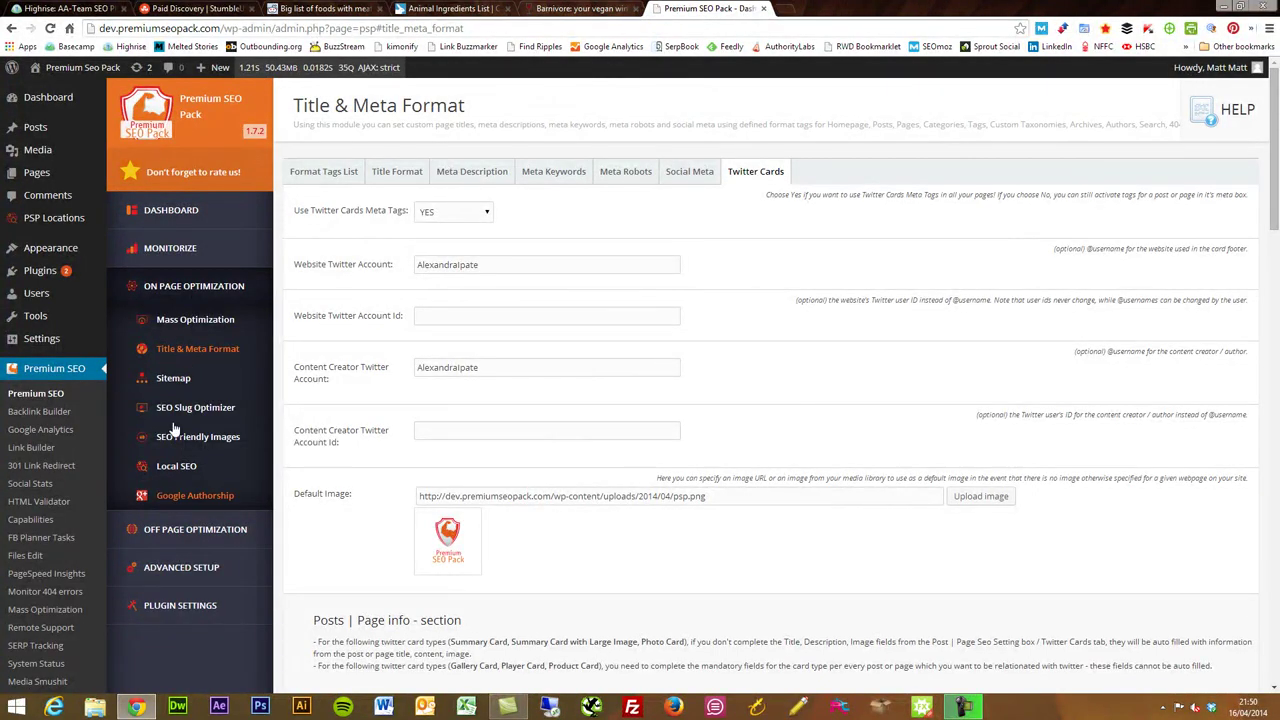
- Open the Sitemap module and examine its search engine notifications, post types, priorities, change frequencies and video sitemap settings
click(180, 385)
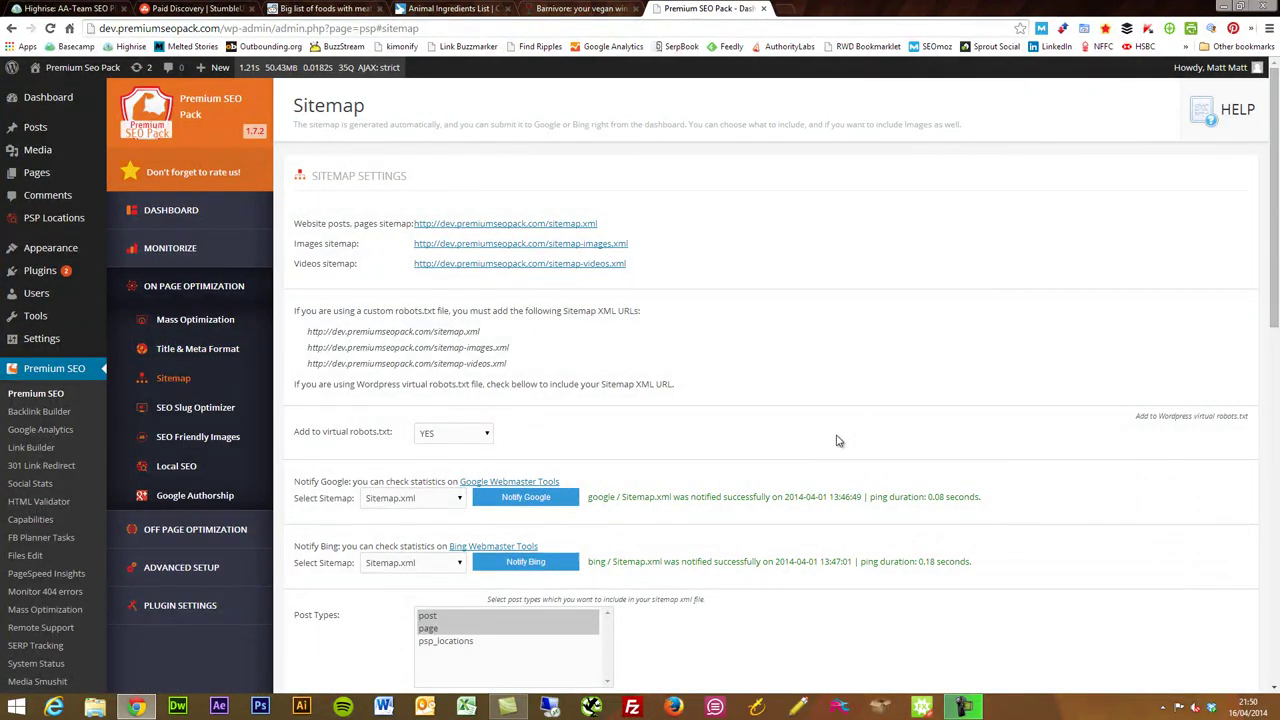
scroll(955, 398, down, 2)
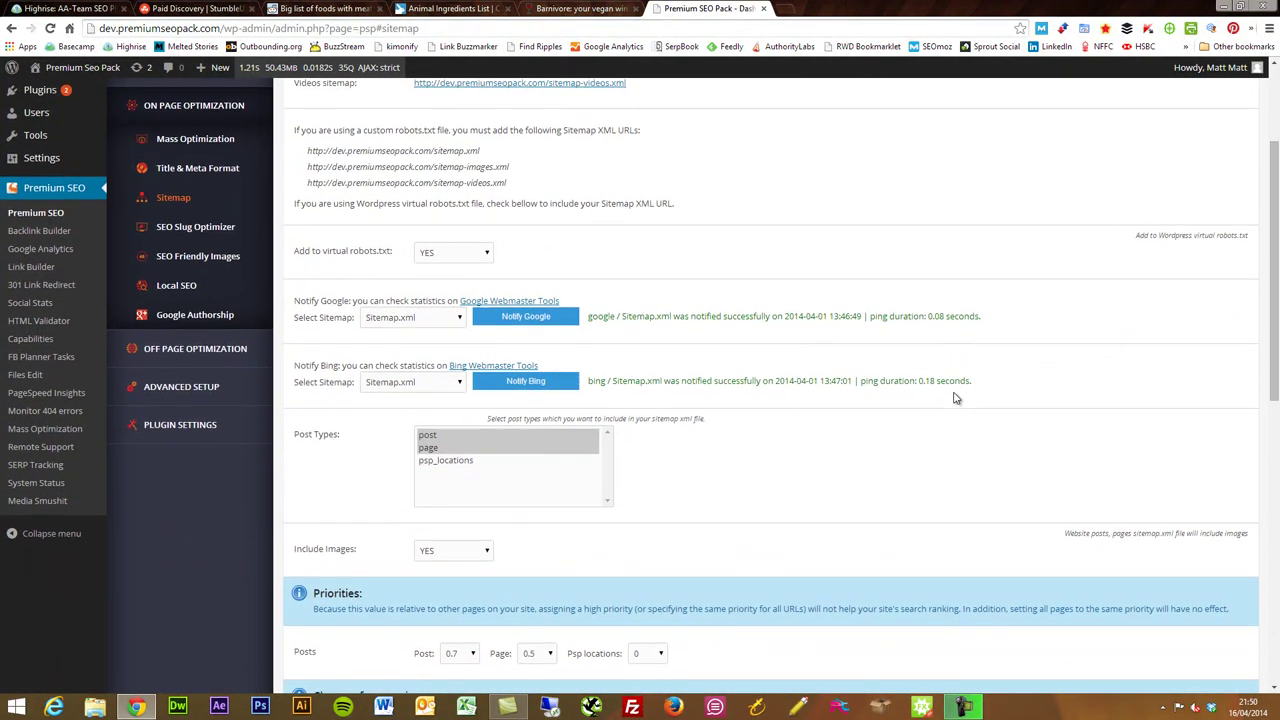
scroll(955, 398, down, 1)
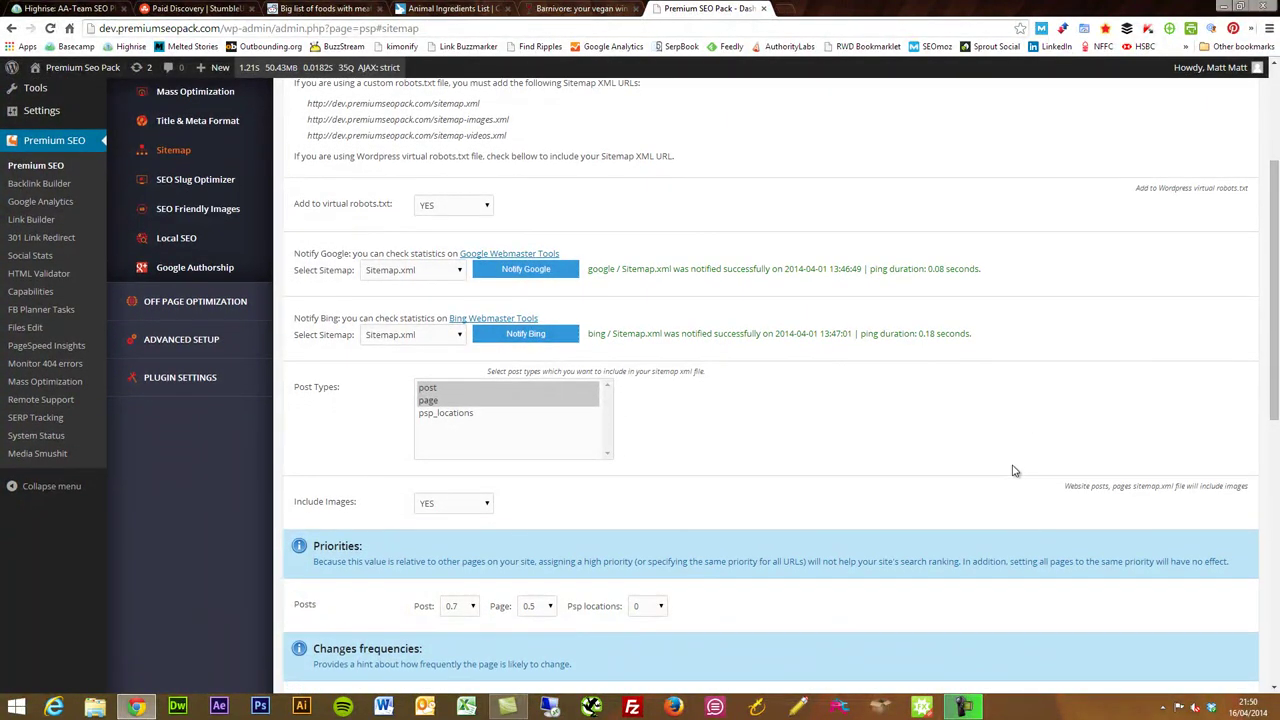
scroll(1013, 470, down, 3)
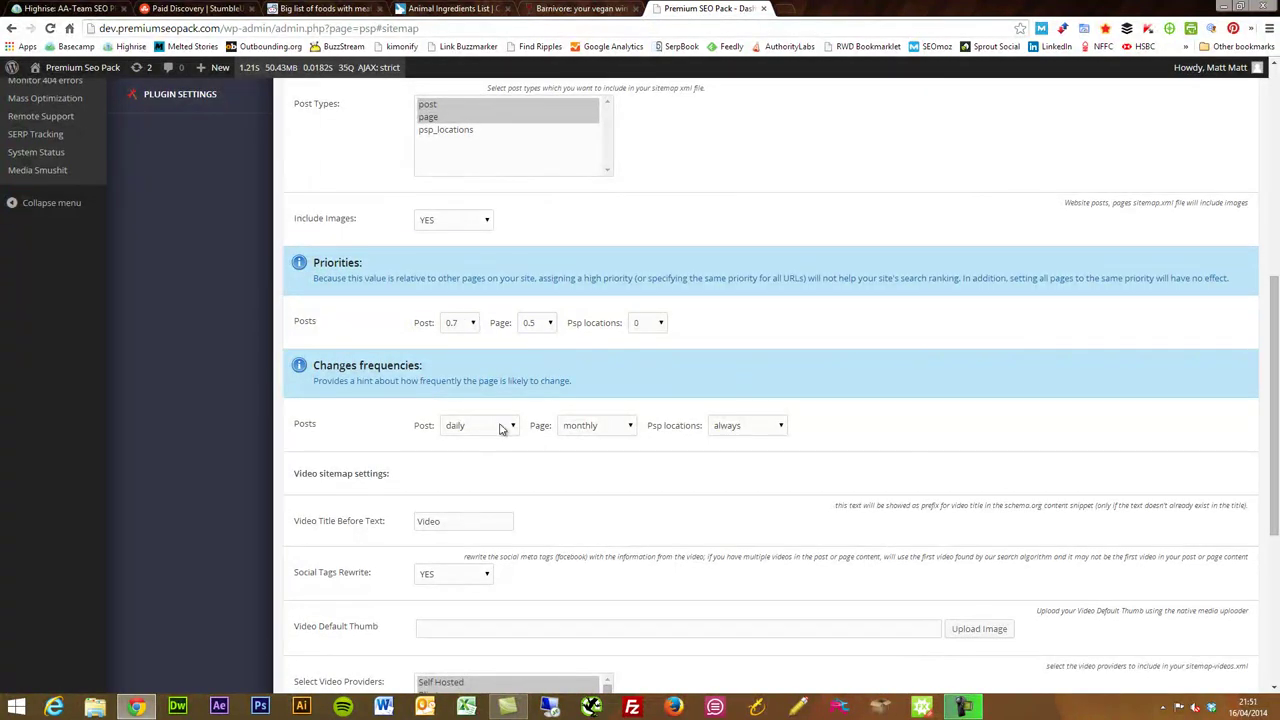
scroll(805, 487, down, 1)
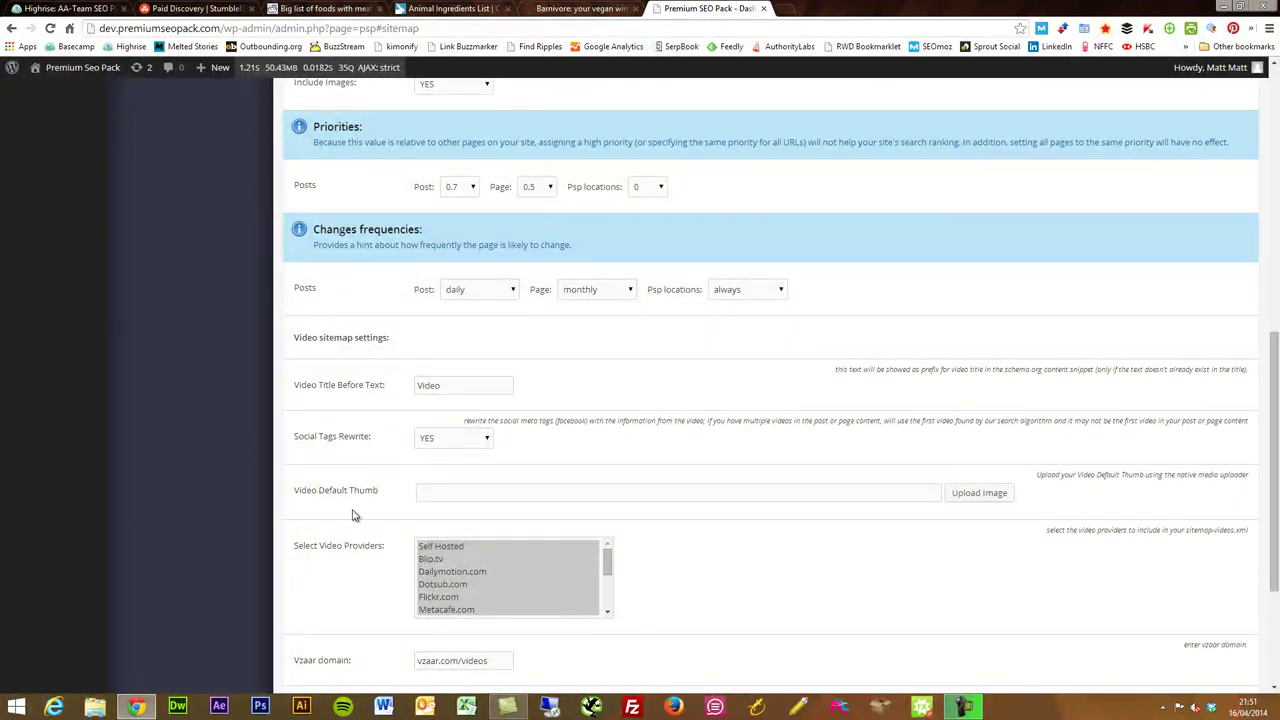
scroll(352, 515, down, 2)
scroll(352, 515, up, 1)
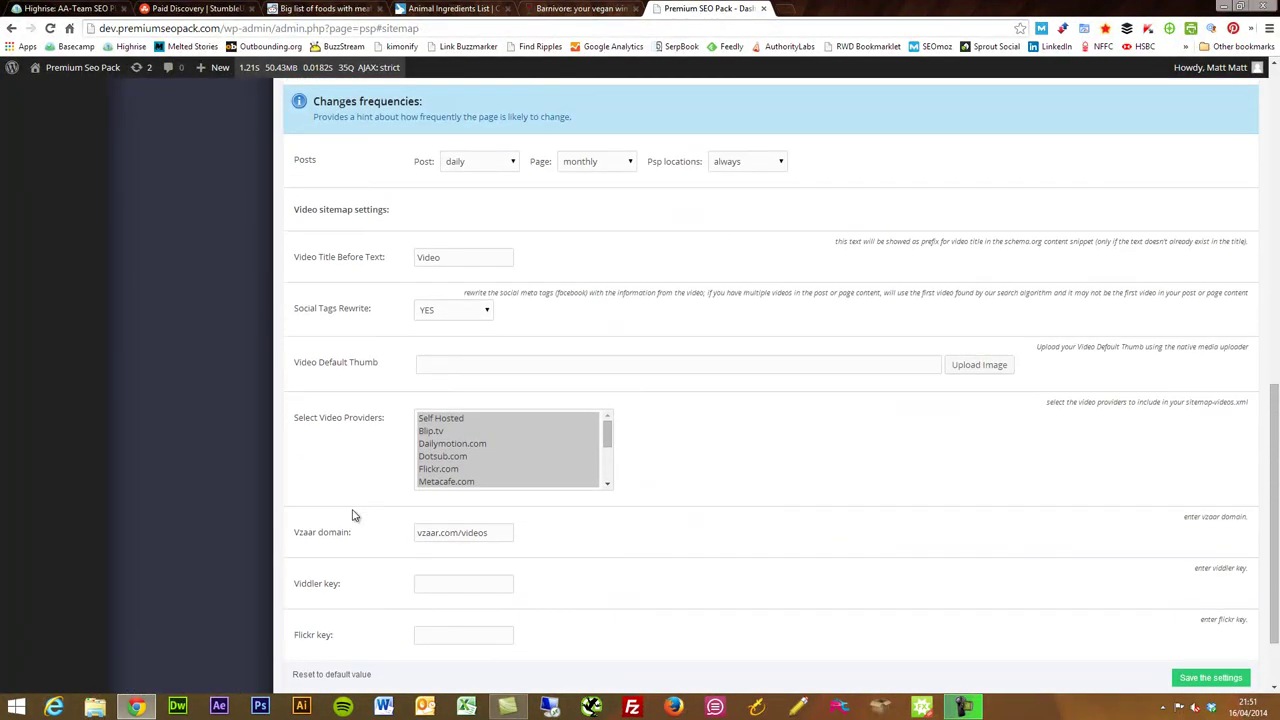
scroll(352, 515, up, 6)
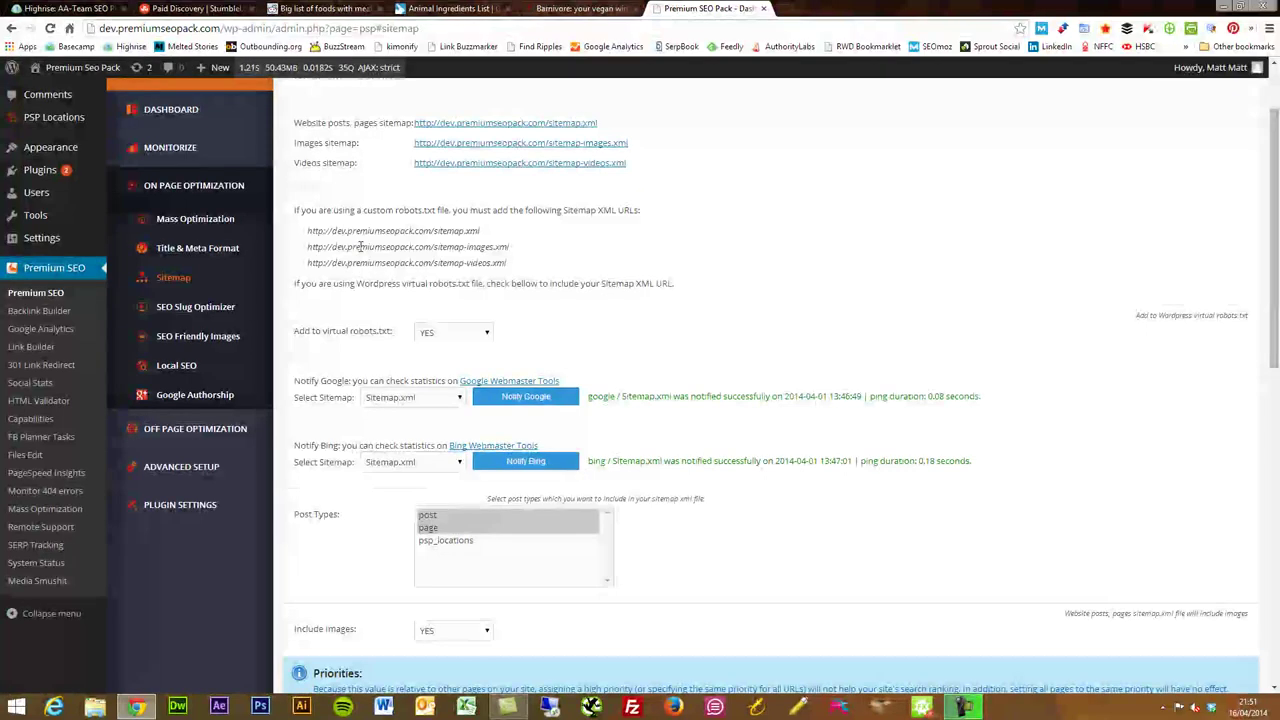
scroll(360, 246, up, 1)
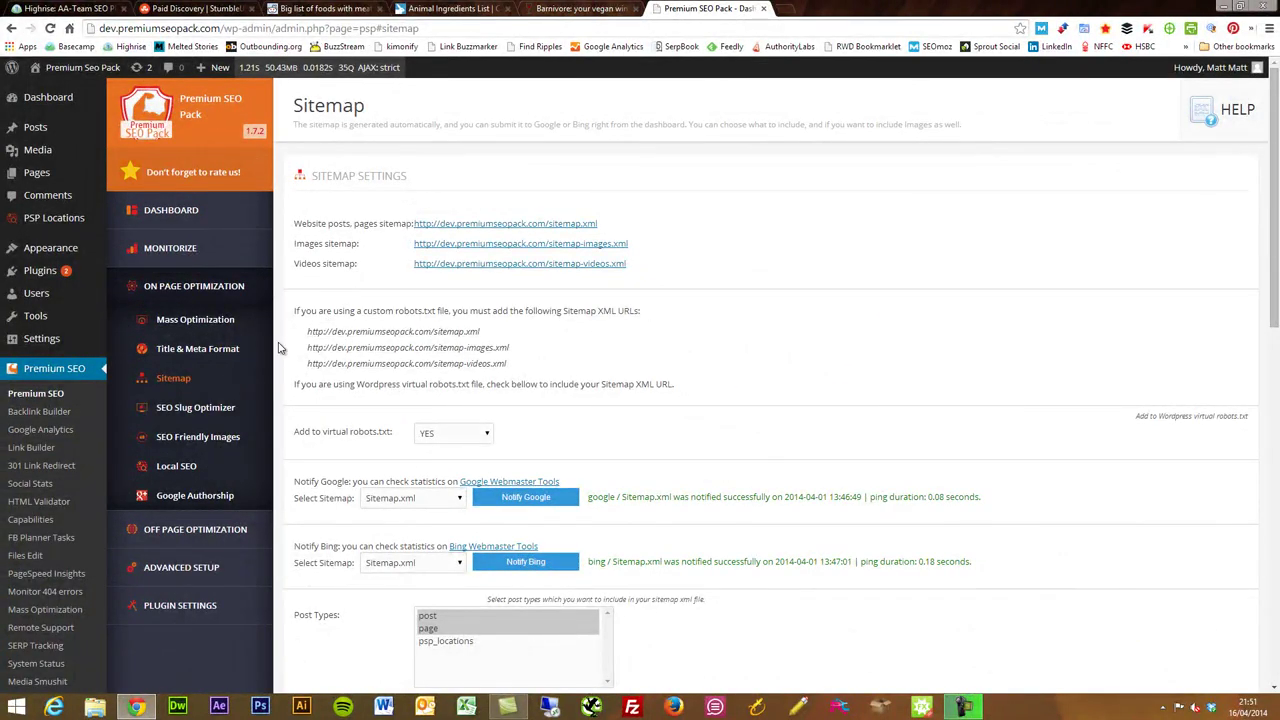
- Open the SEO Slug Optimizer and review its stop words list, minimum characters and header and footer code insertion settings
click(176, 413)
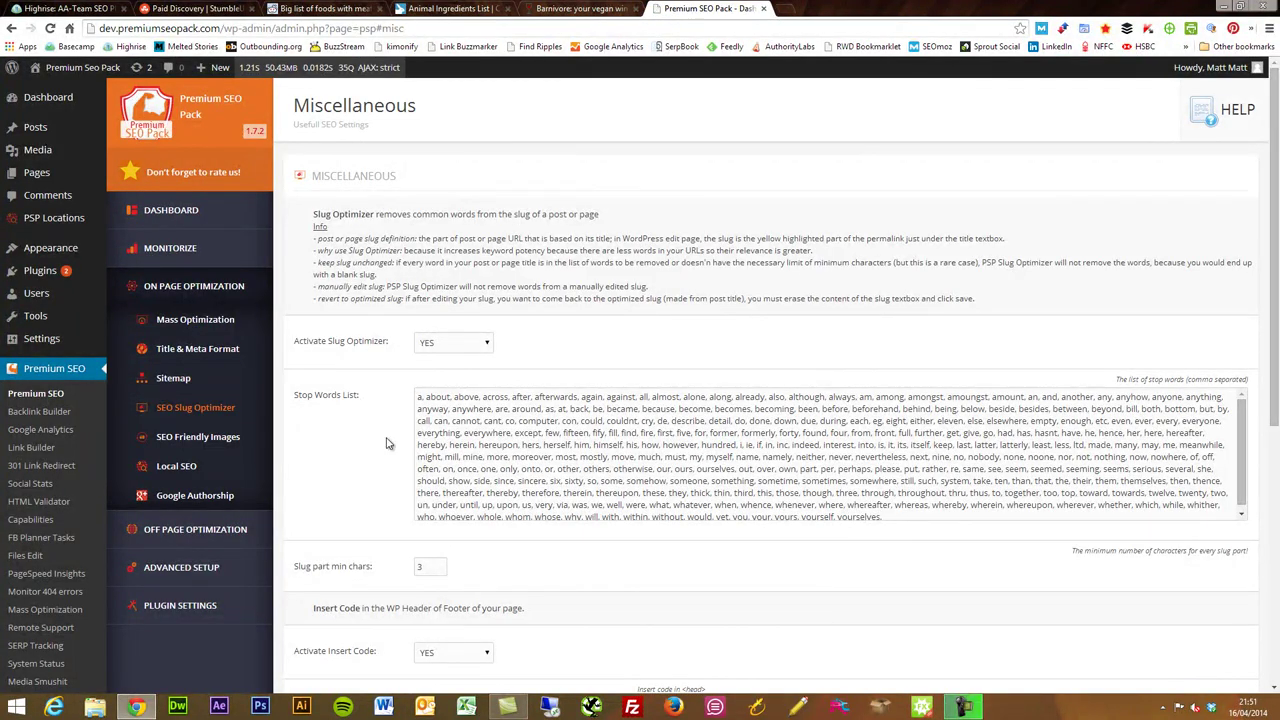
scroll(388, 443, down, 3)
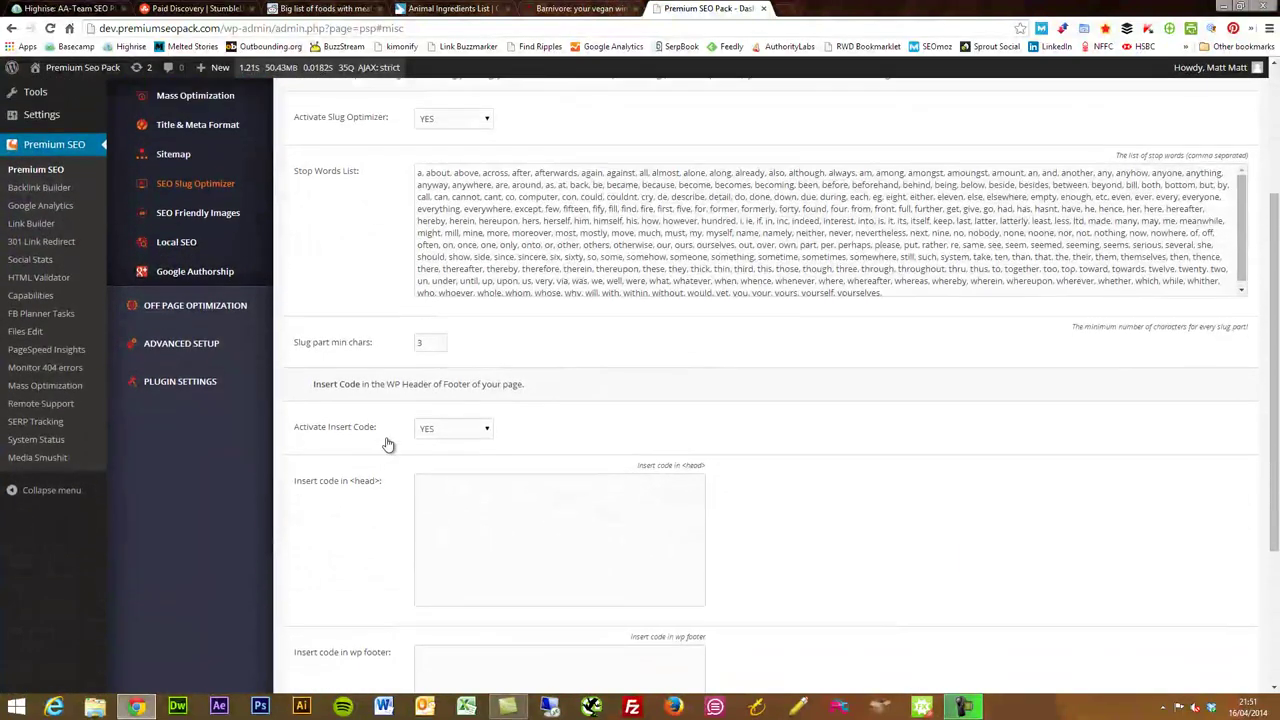
scroll(388, 443, up, 3)
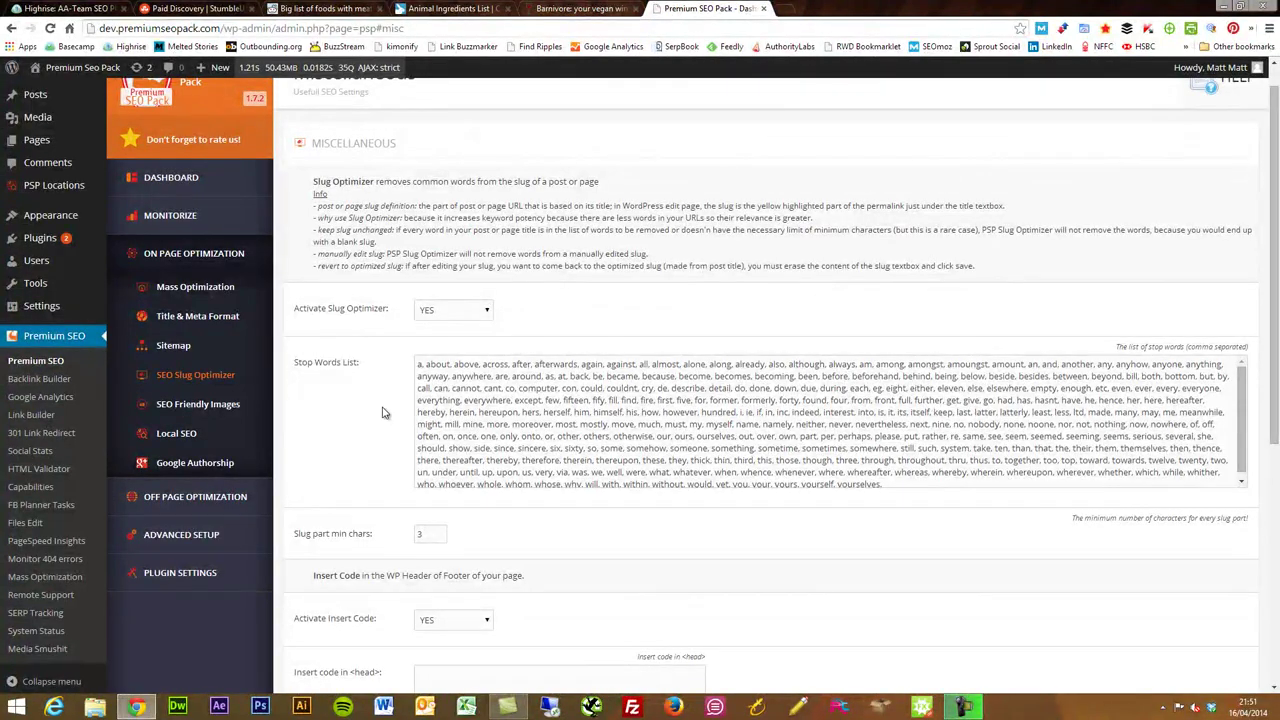
- Review the SEO Friendly Images alt and title text settings and view the Local SEO module
click(236, 405)
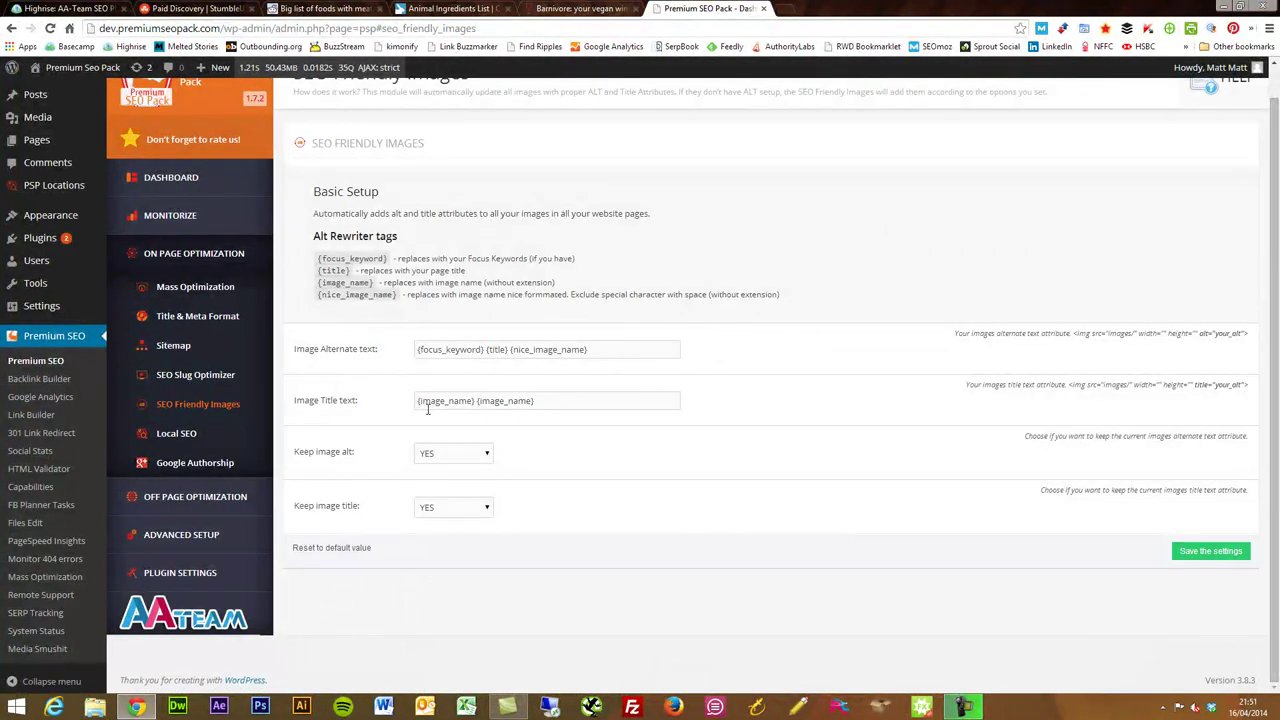
scroll(889, 406, up, 1)
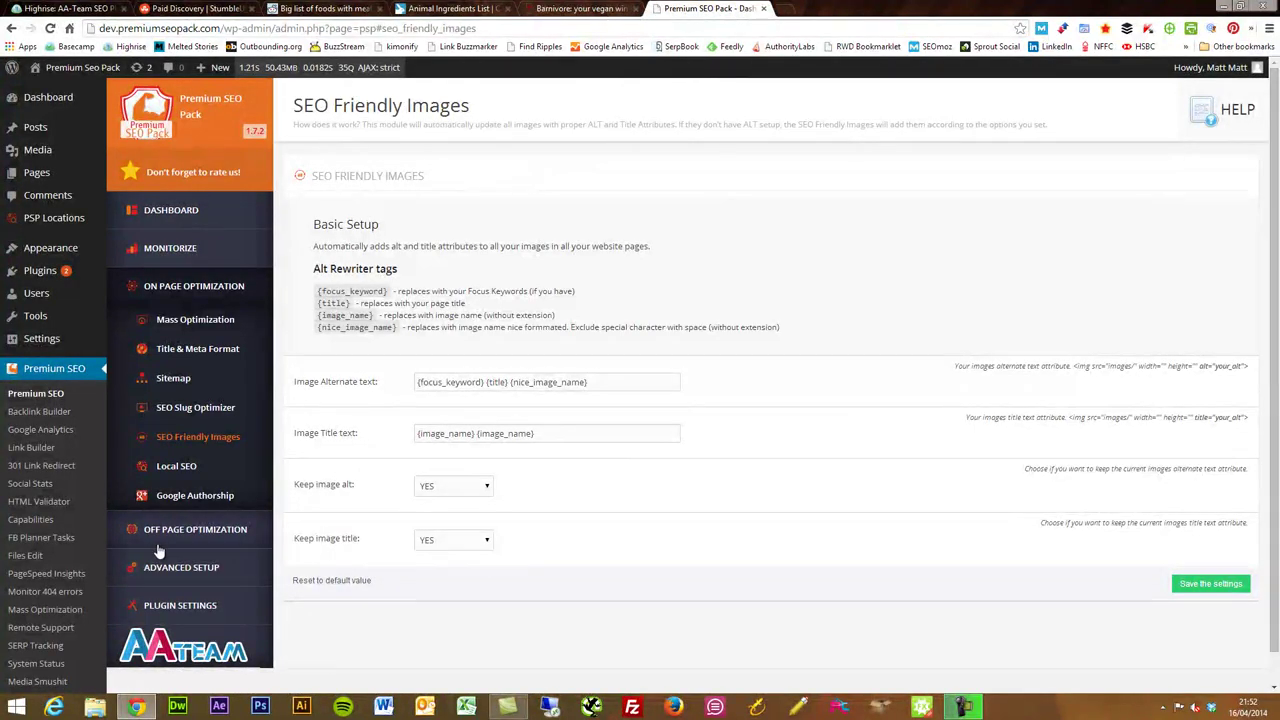
click(176, 466)
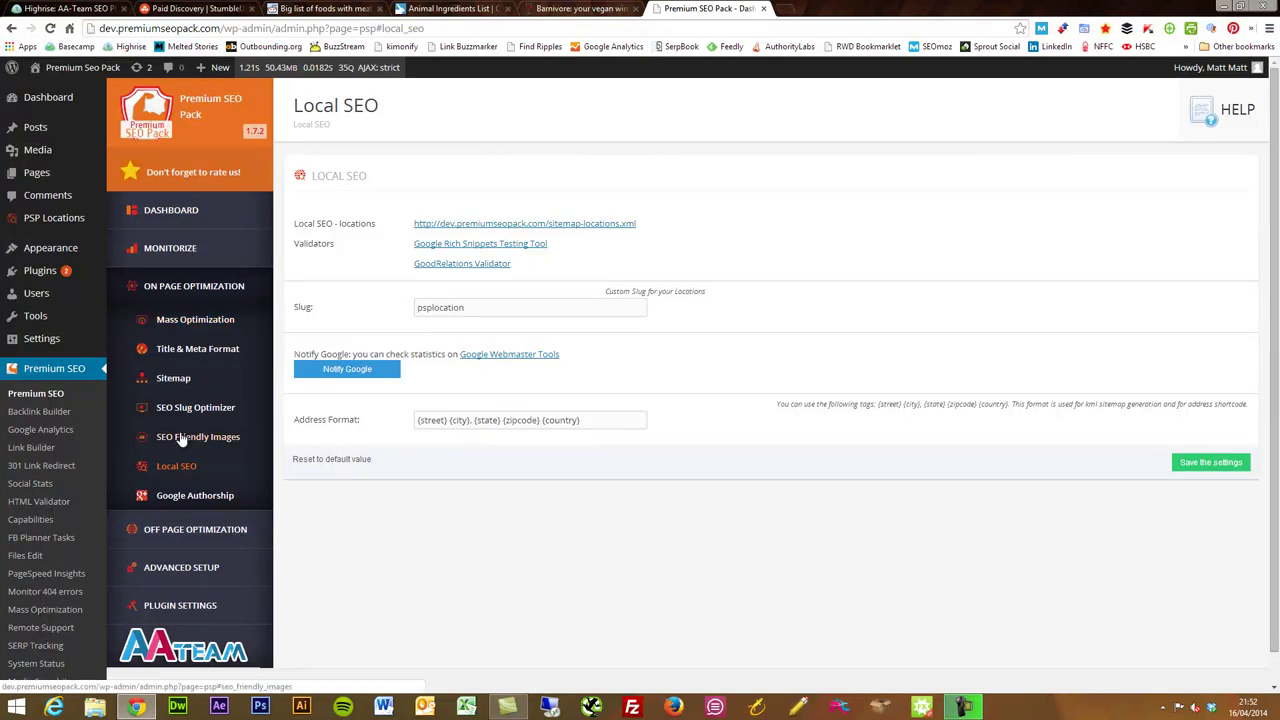
- Open the off-page Backlink Builder, review its directory list and autofill options, and show page 2 of the directories
click(181, 531)
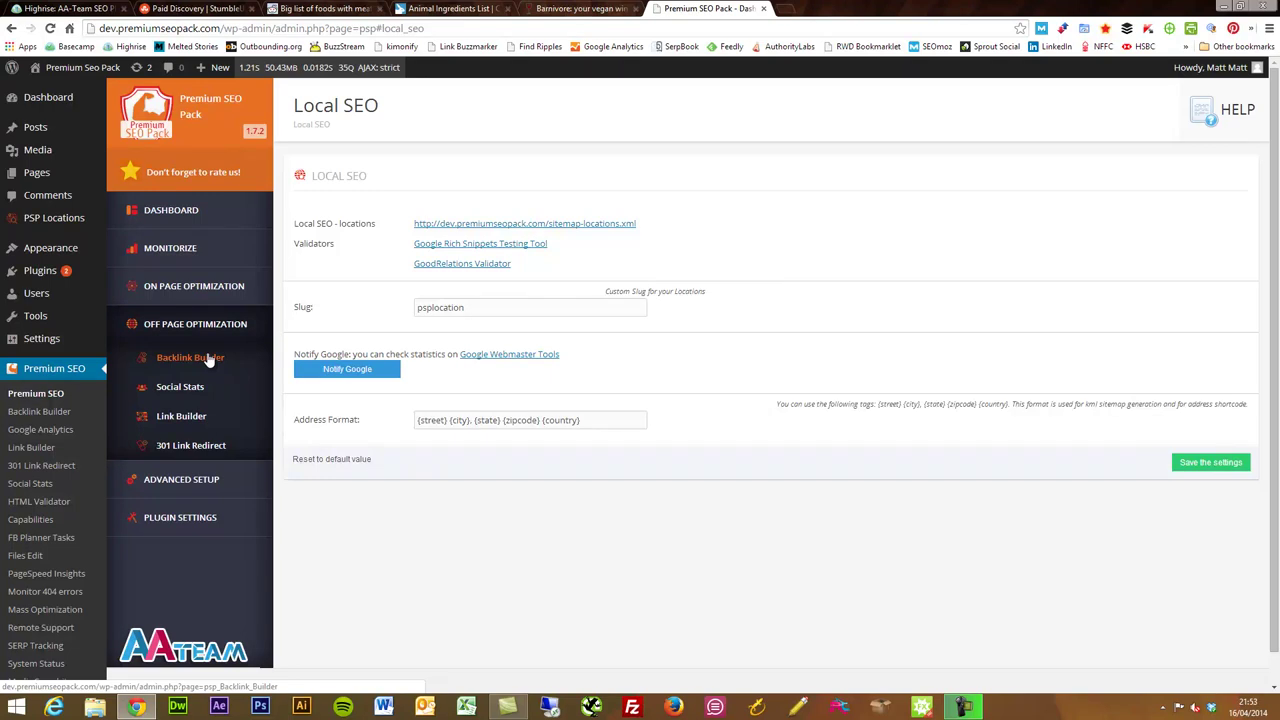
click(207, 357)
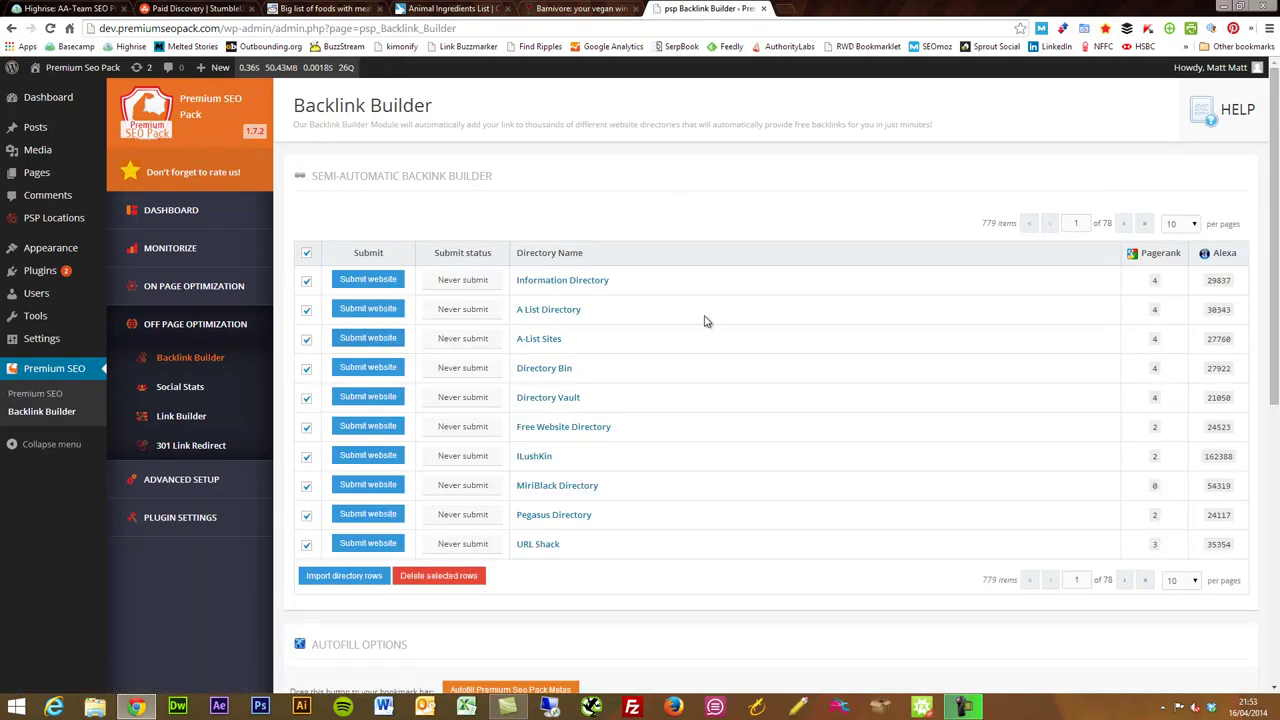
scroll(696, 453, down, 2)
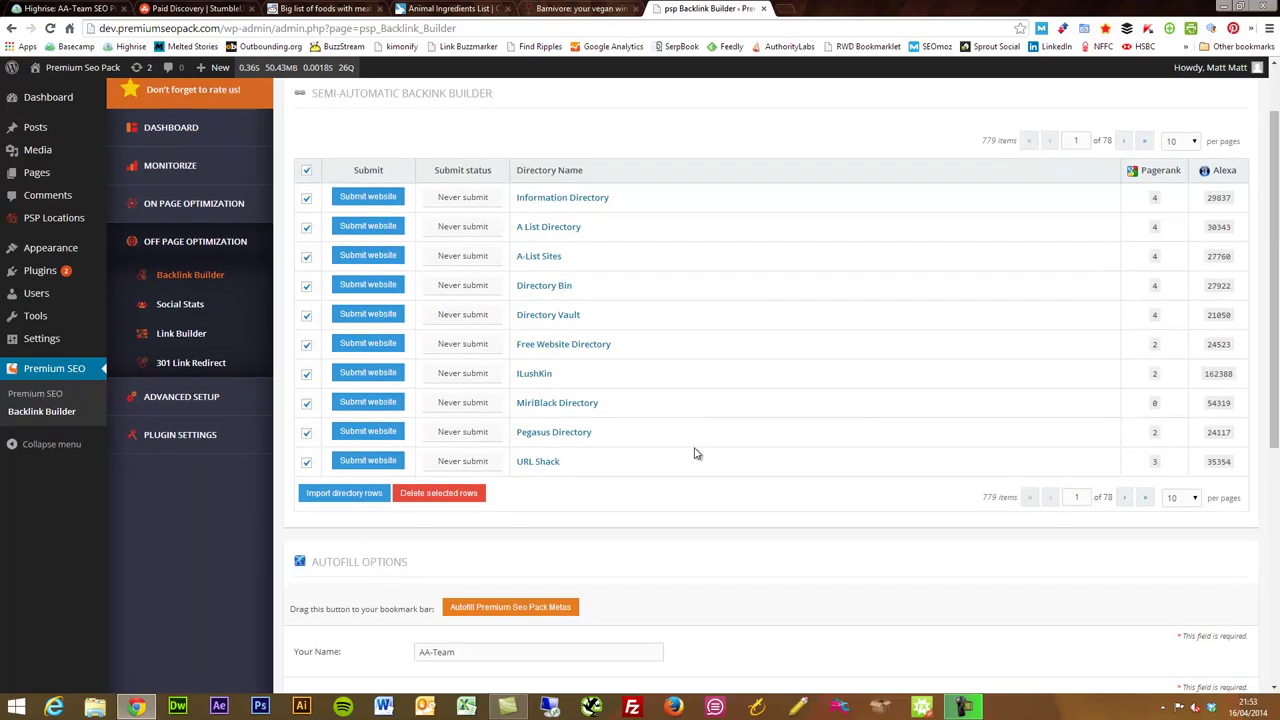
scroll(696, 453, down, 3)
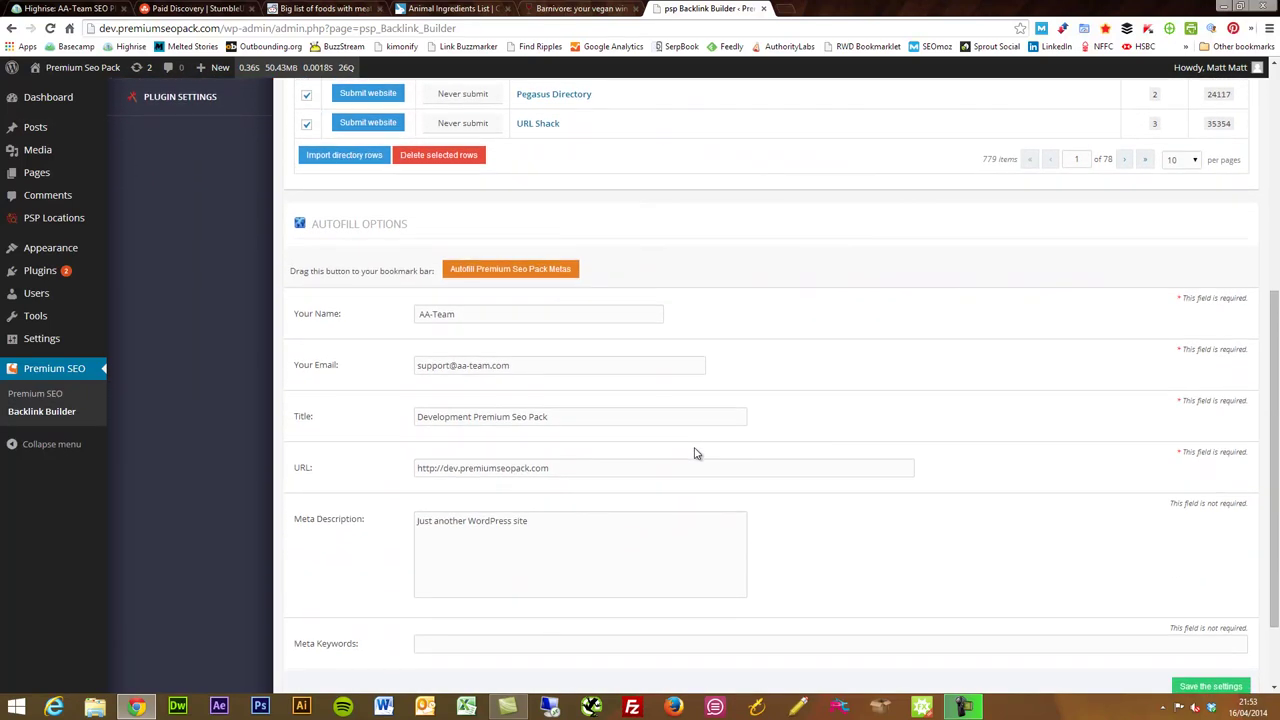
scroll(696, 453, down, 1)
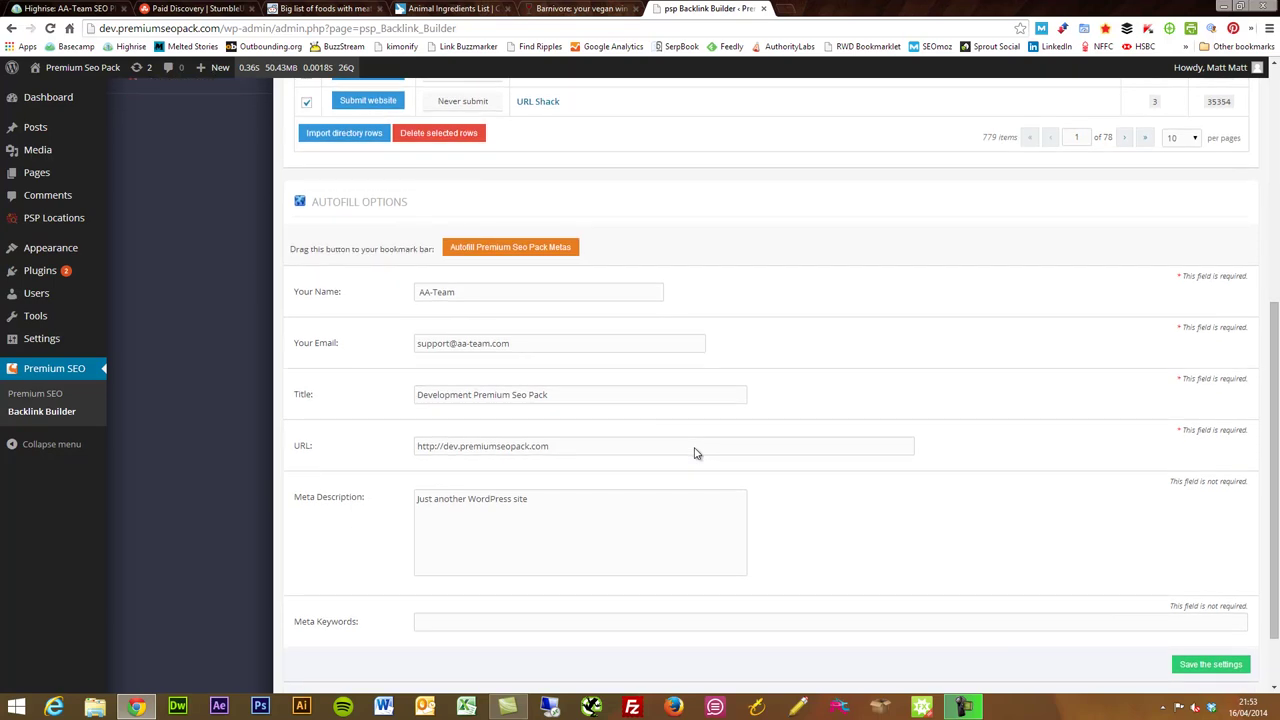
scroll(696, 453, up, 4)
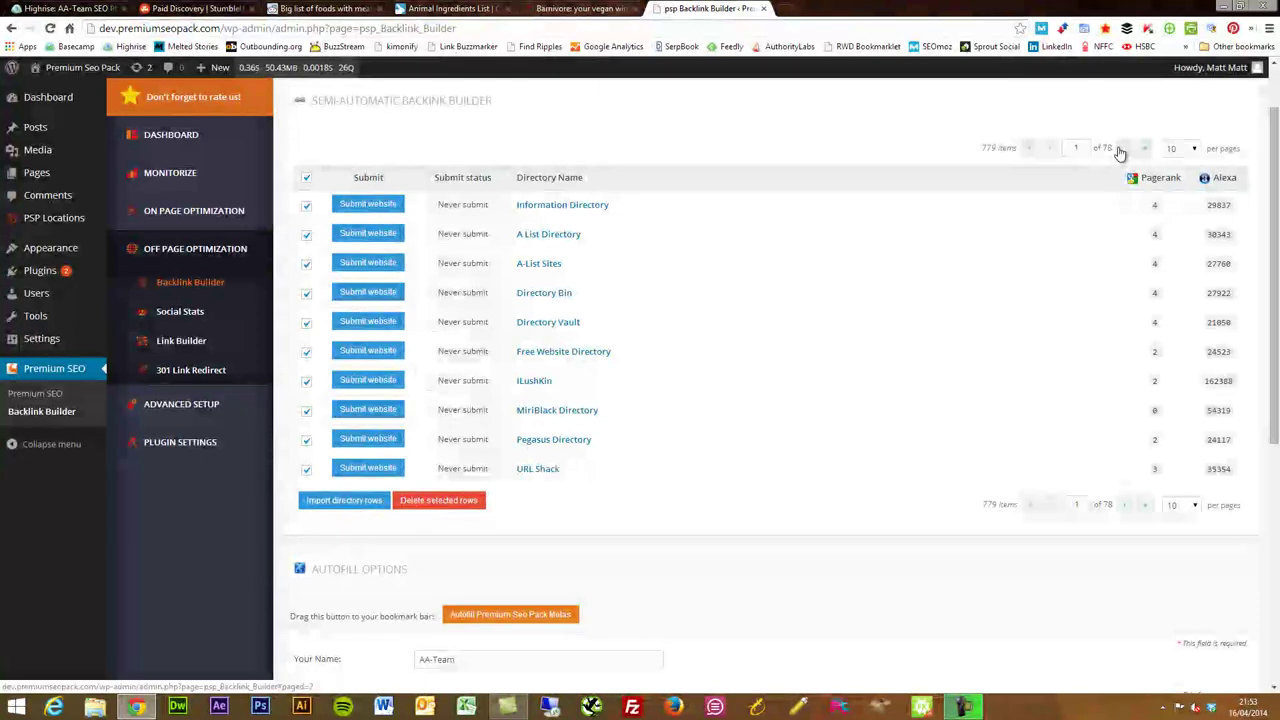
click(1122, 149)
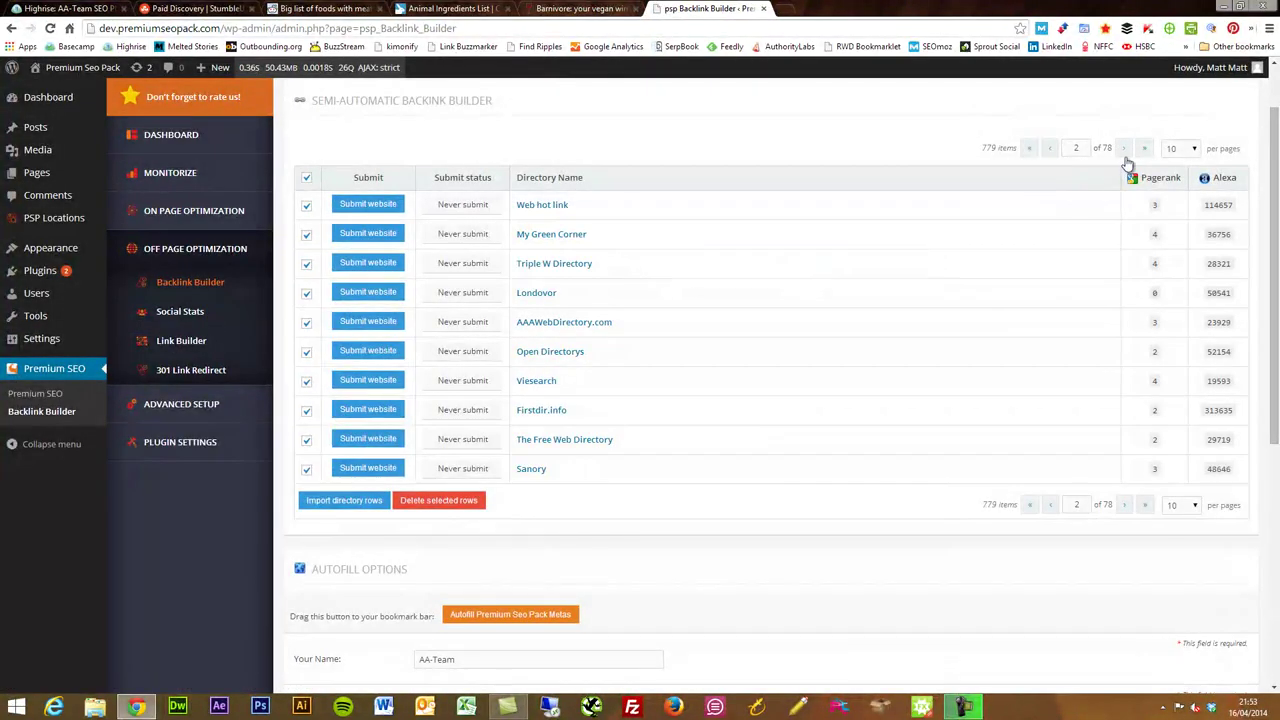
- Page forward through the Backlink Builder's directory list from page 2 to page 8
click(1123, 148)
click(1123, 148)
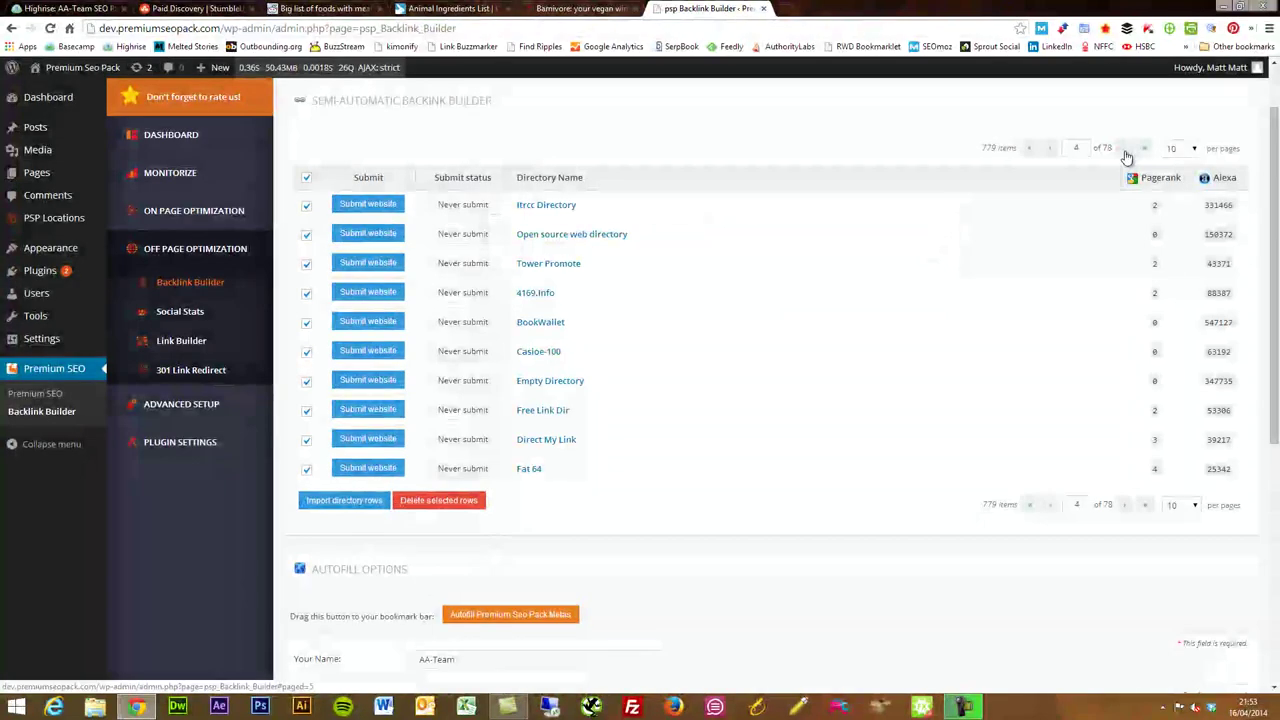
click(1123, 149)
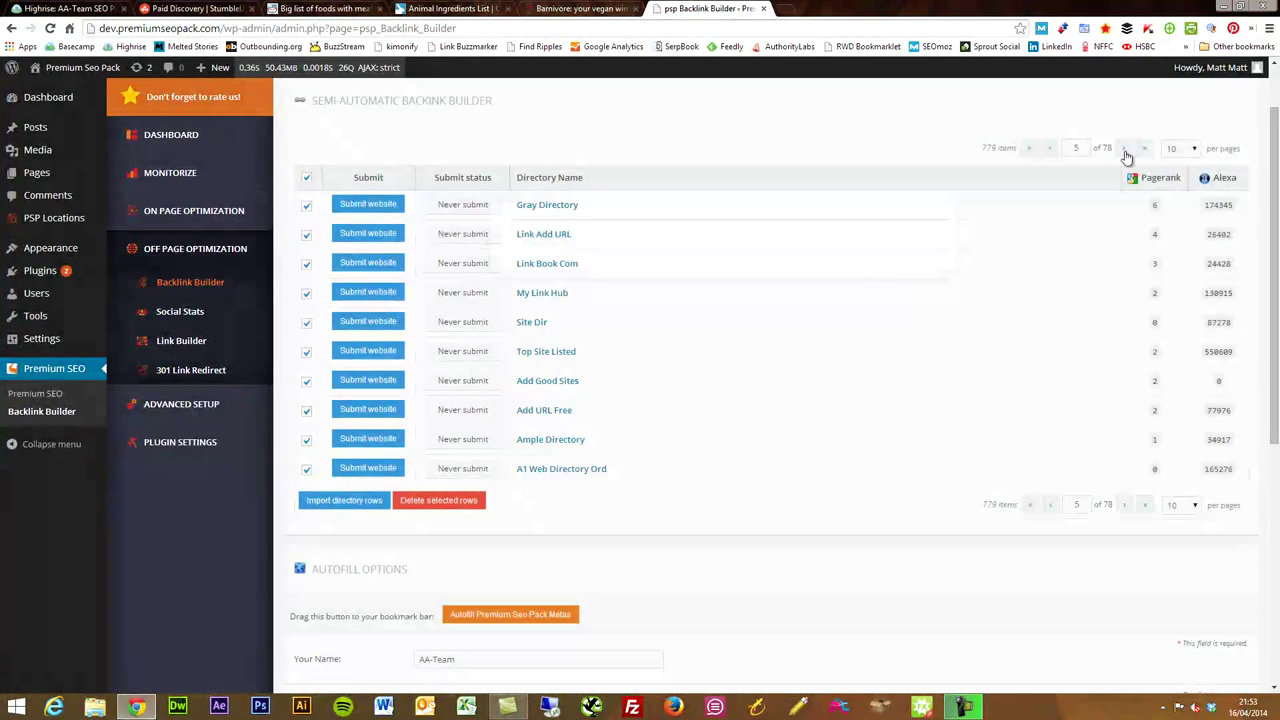
click(1123, 149)
click(1124, 149)
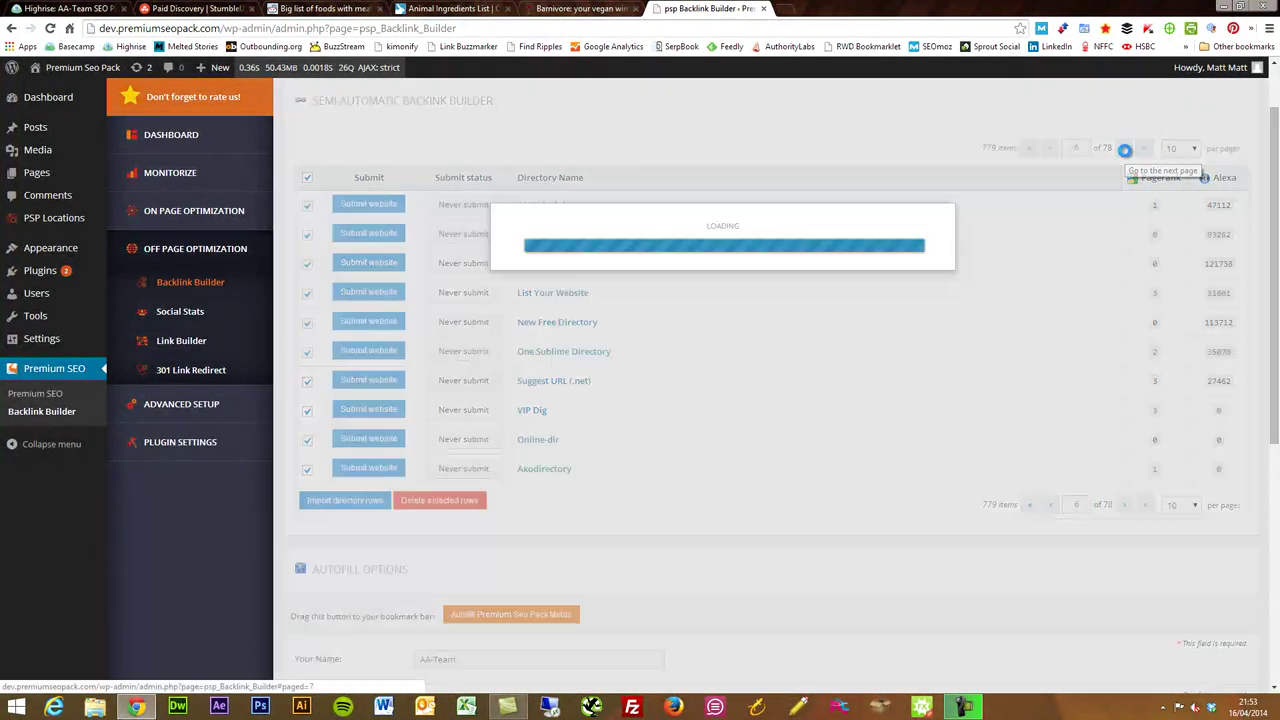
click(1123, 149)
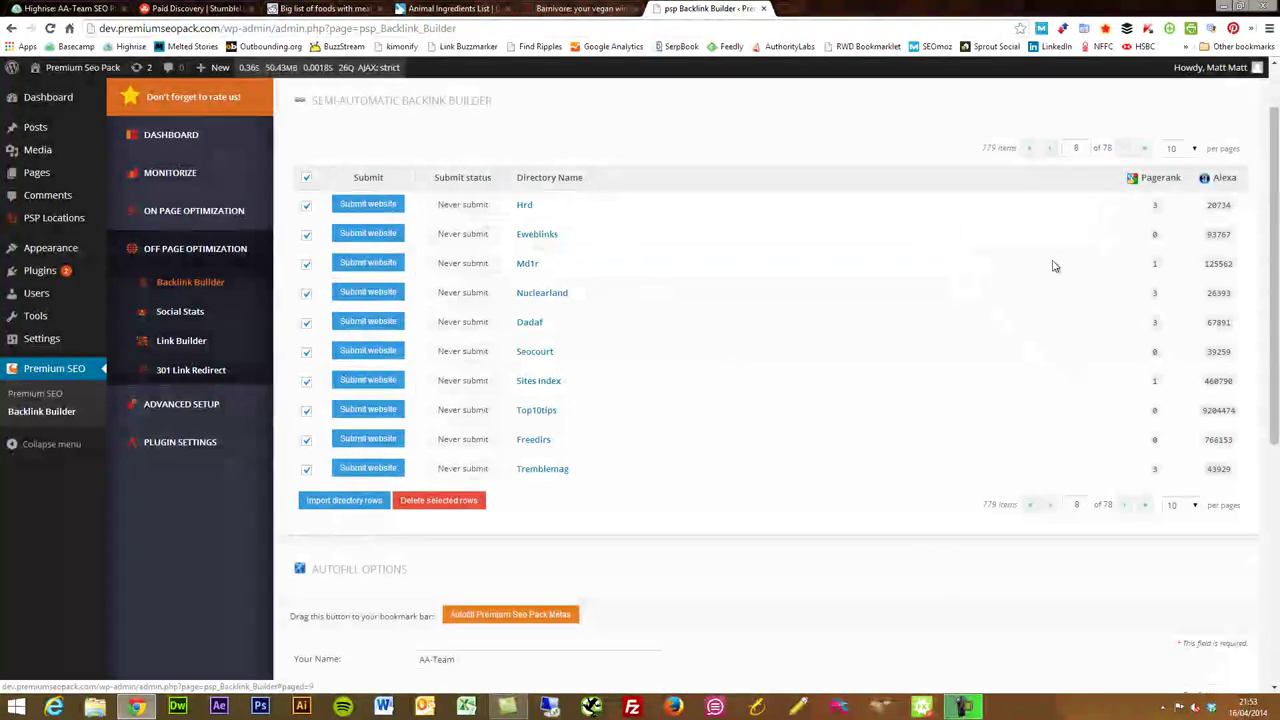
- Review the Backlink Builder's autofill bookmark button, contact and meta fields, and the submission status of the directories on page 8
scroll(787, 561, down, 3)
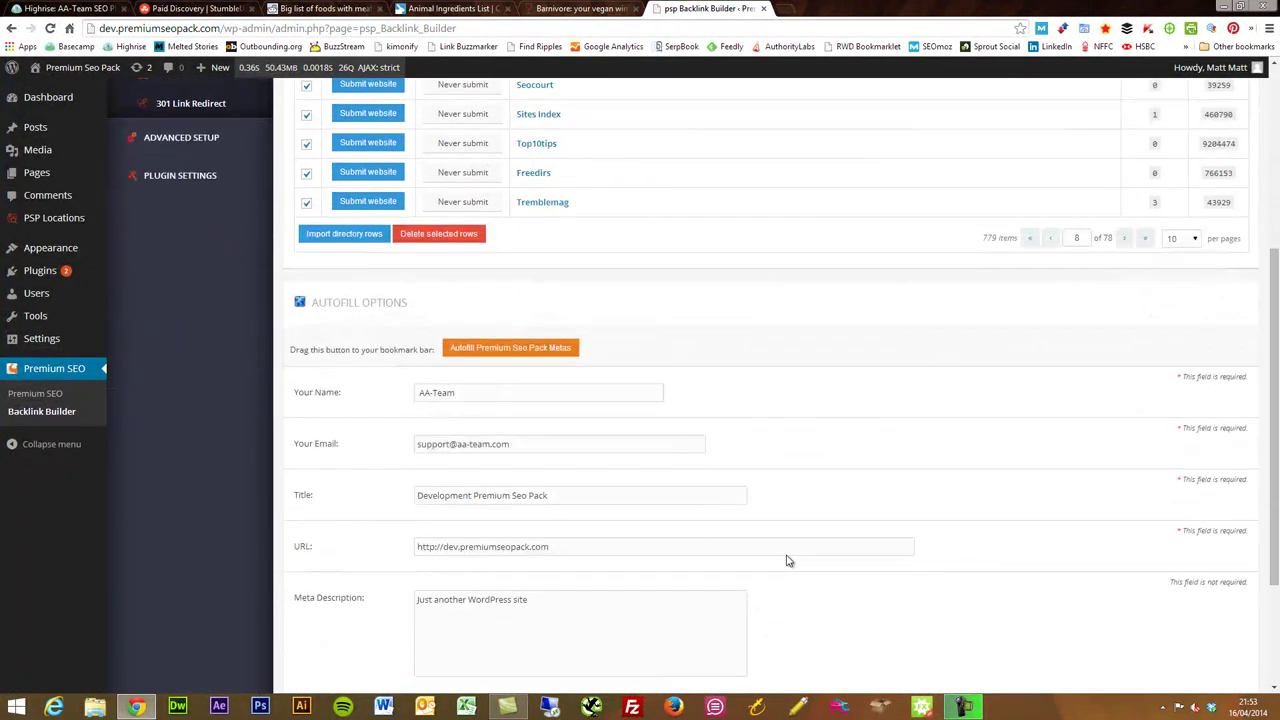
click(557, 330)
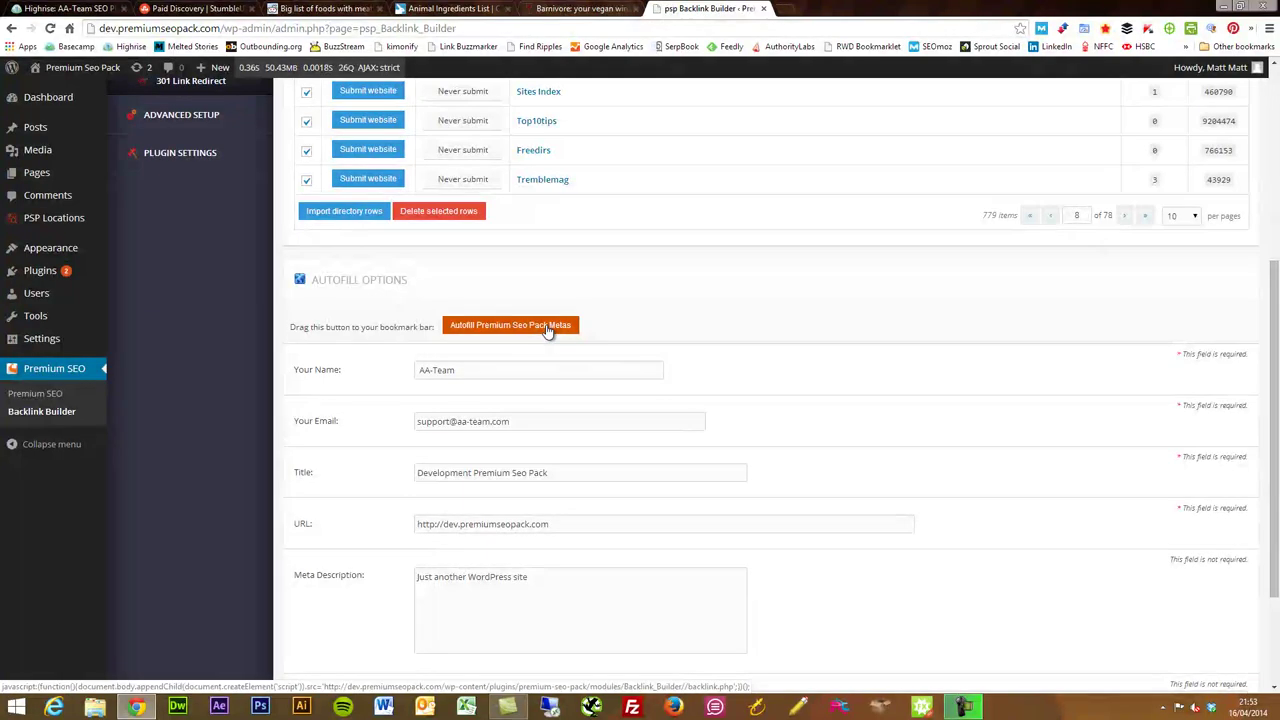
scroll(828, 379, down, 2)
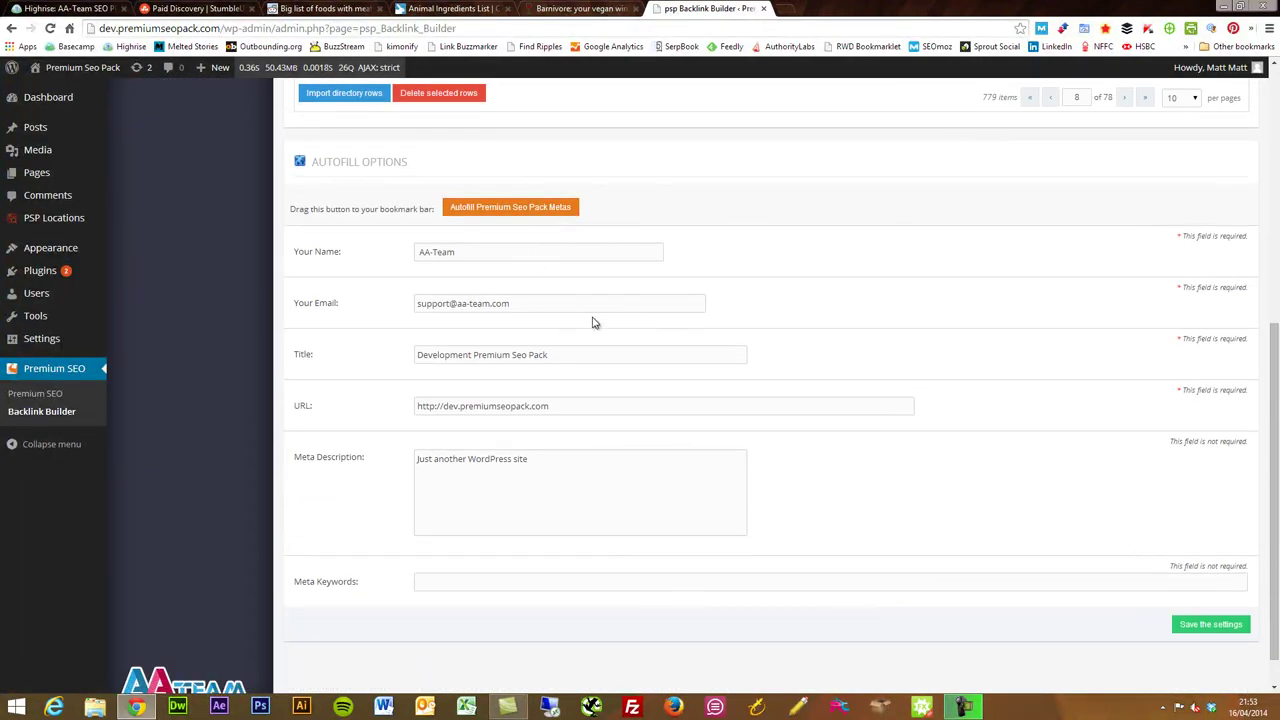
scroll(783, 374, up, 4)
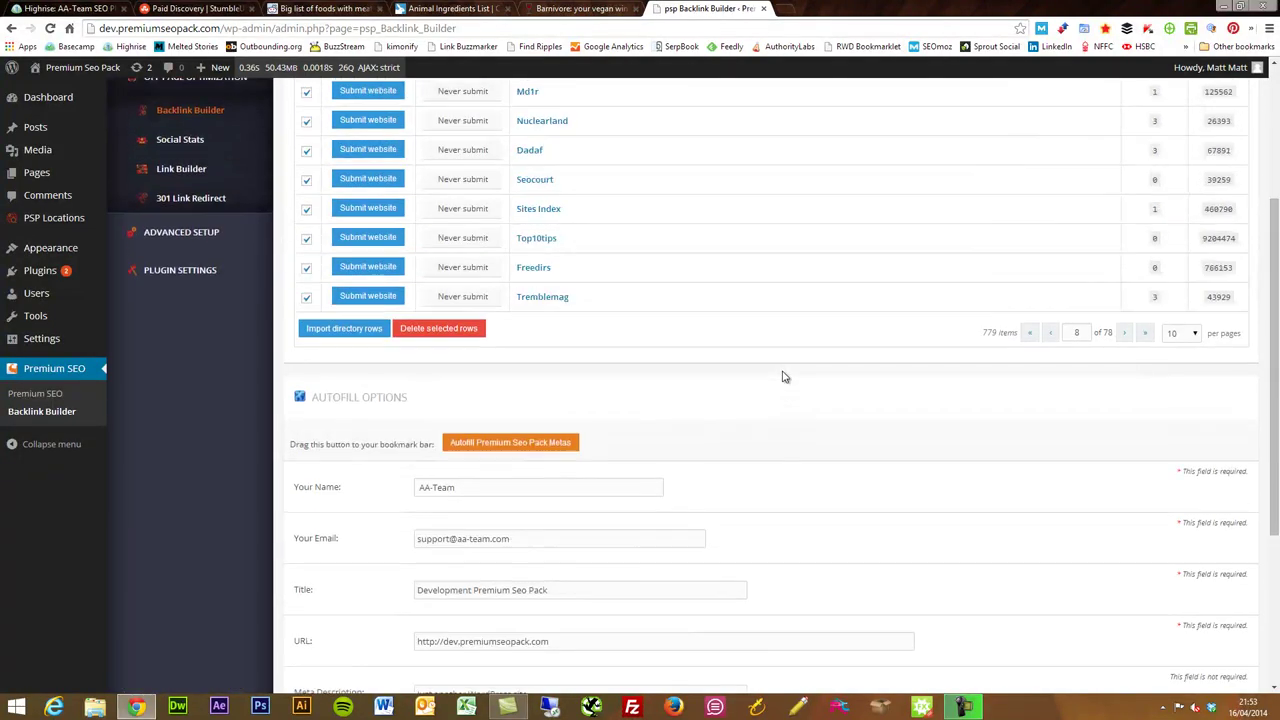
scroll(783, 376, up, 3)
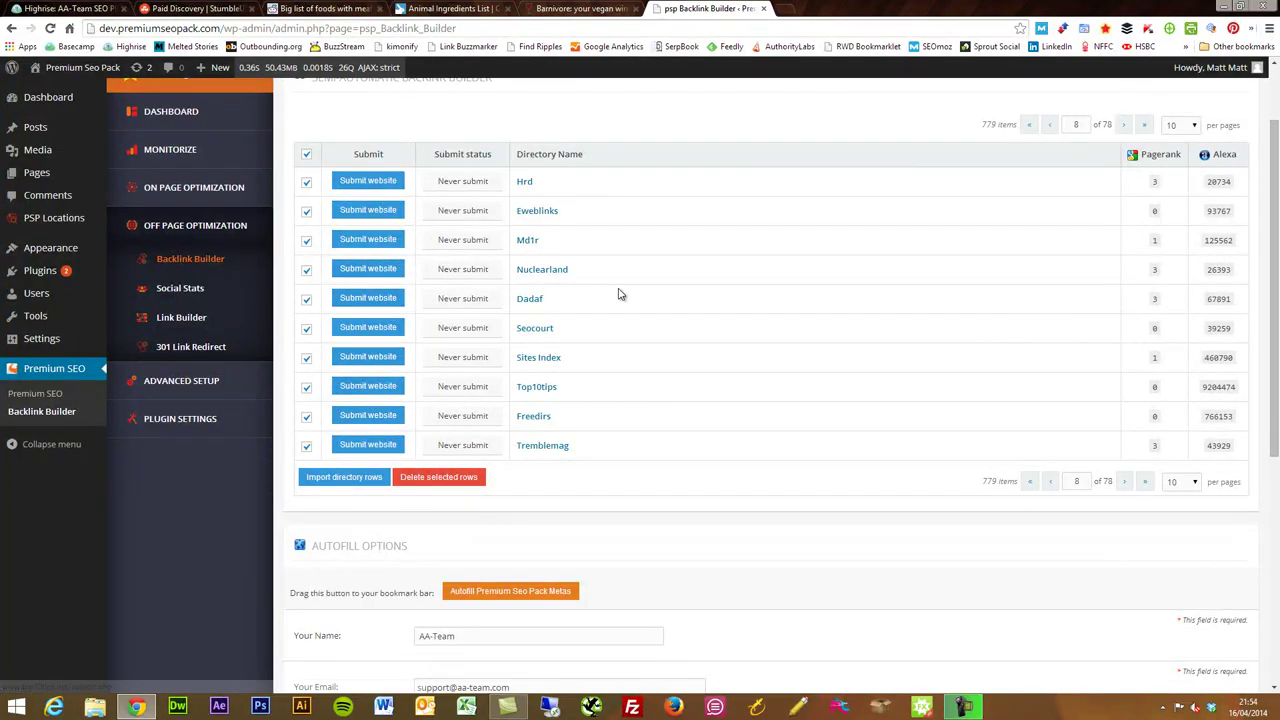
scroll(620, 294, up, 2)
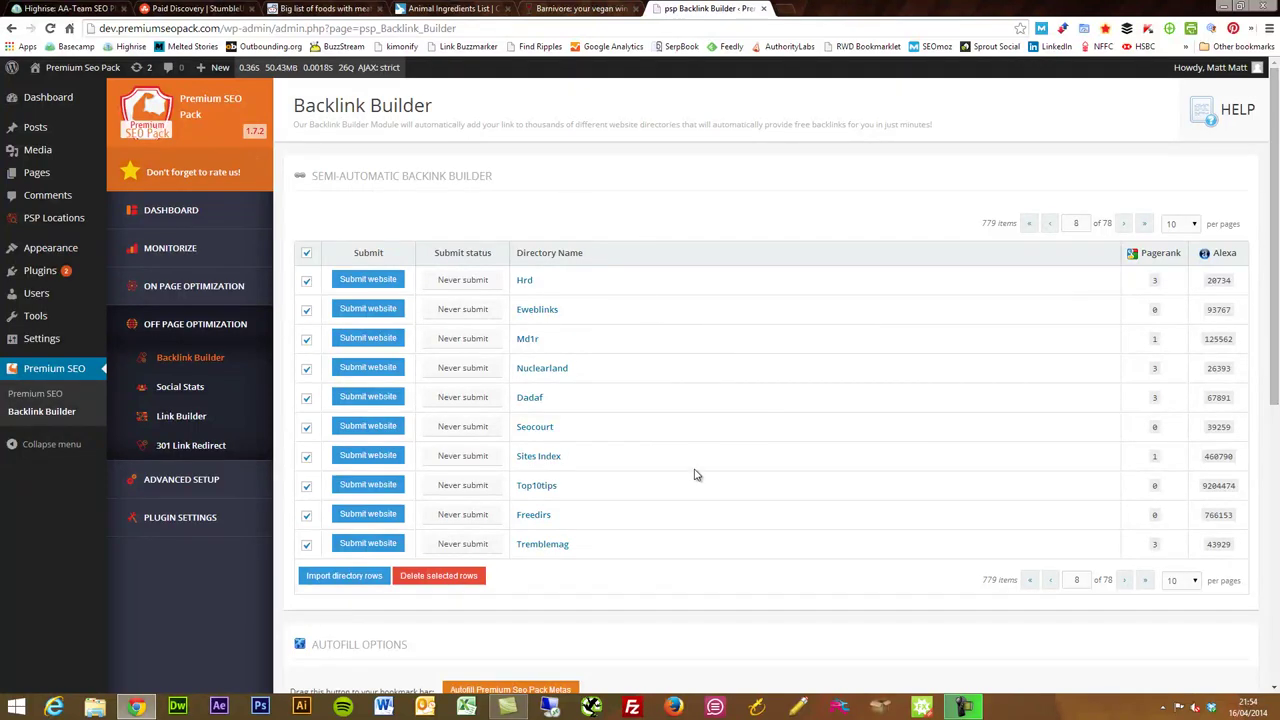
scroll(694, 474, down, 2)
scroll(697, 474, up, 2)
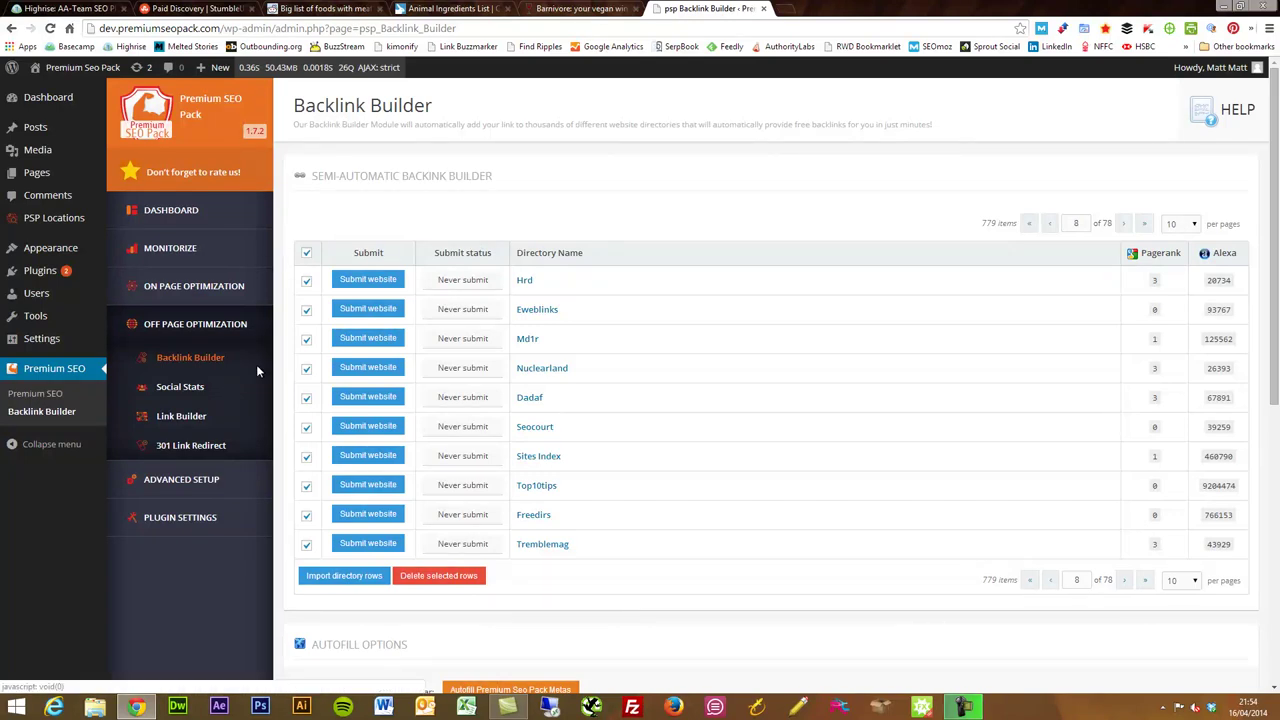
- Open the Social Stats module and examine the per-page share counts for each social network
click(189, 387)
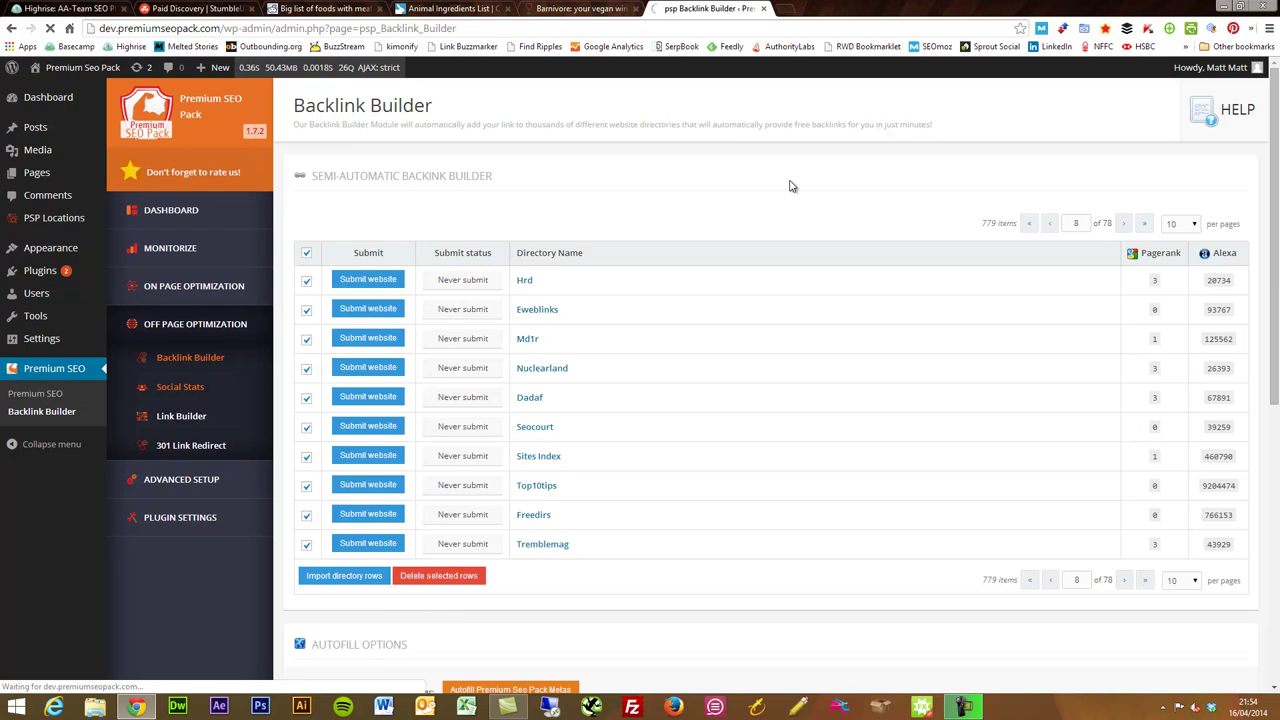
mouse_move(168, 396)
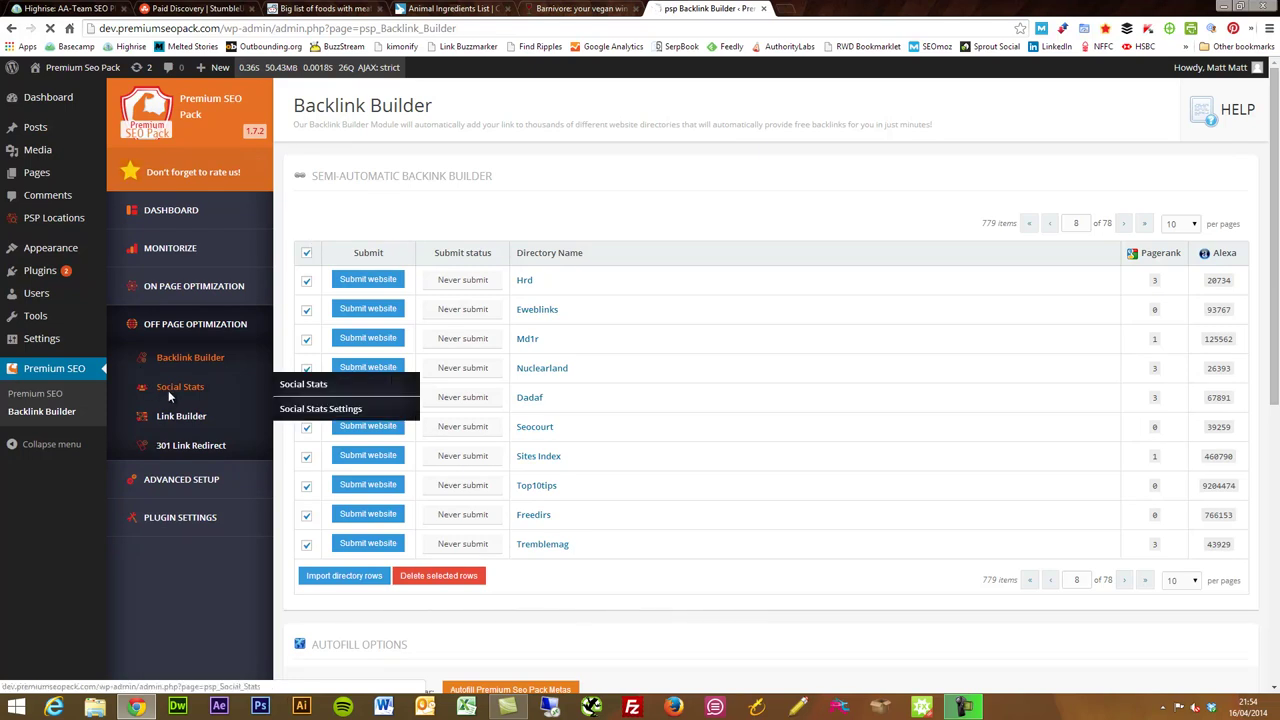
click(190, 389)
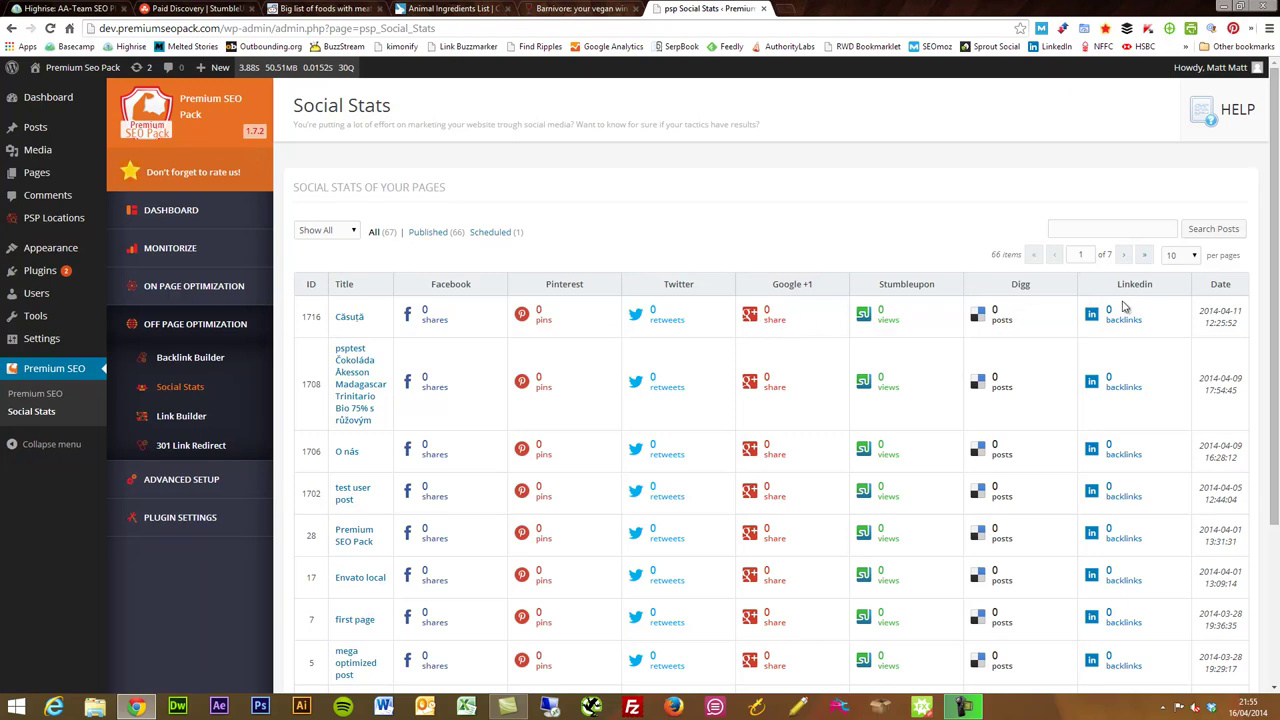
scroll(750, 315, down, 3)
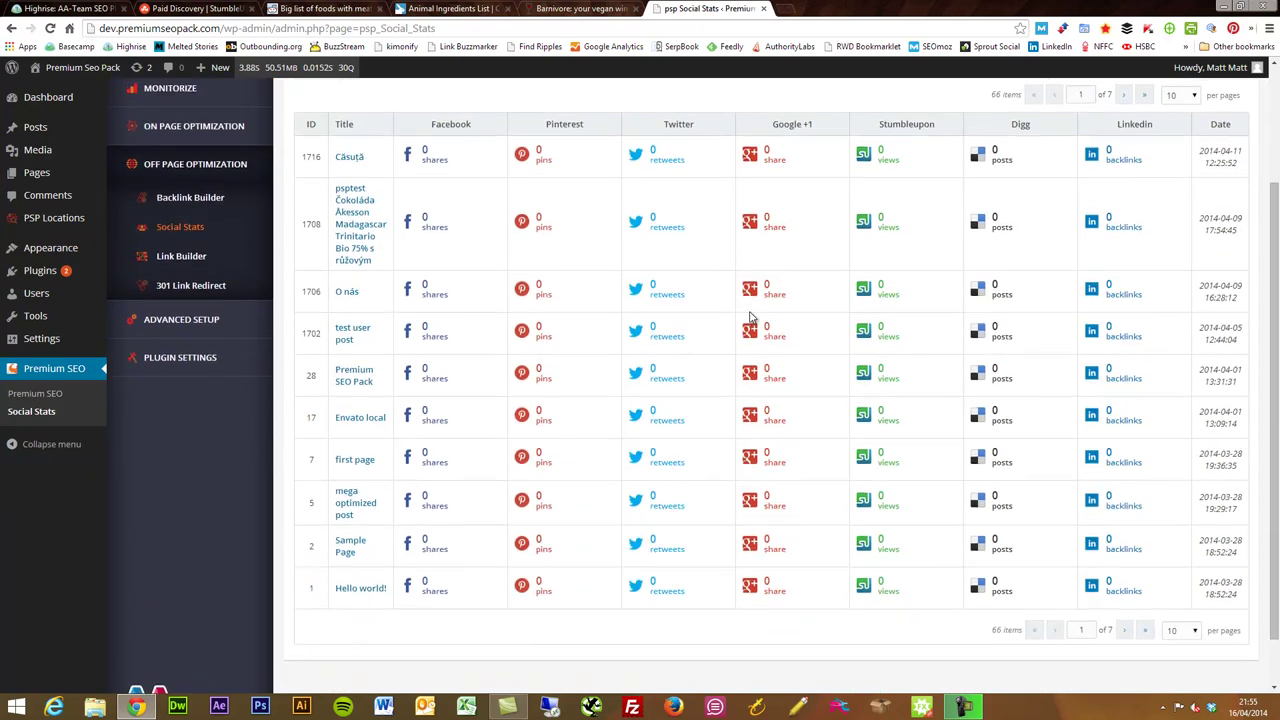
scroll(750, 318, up, 3)
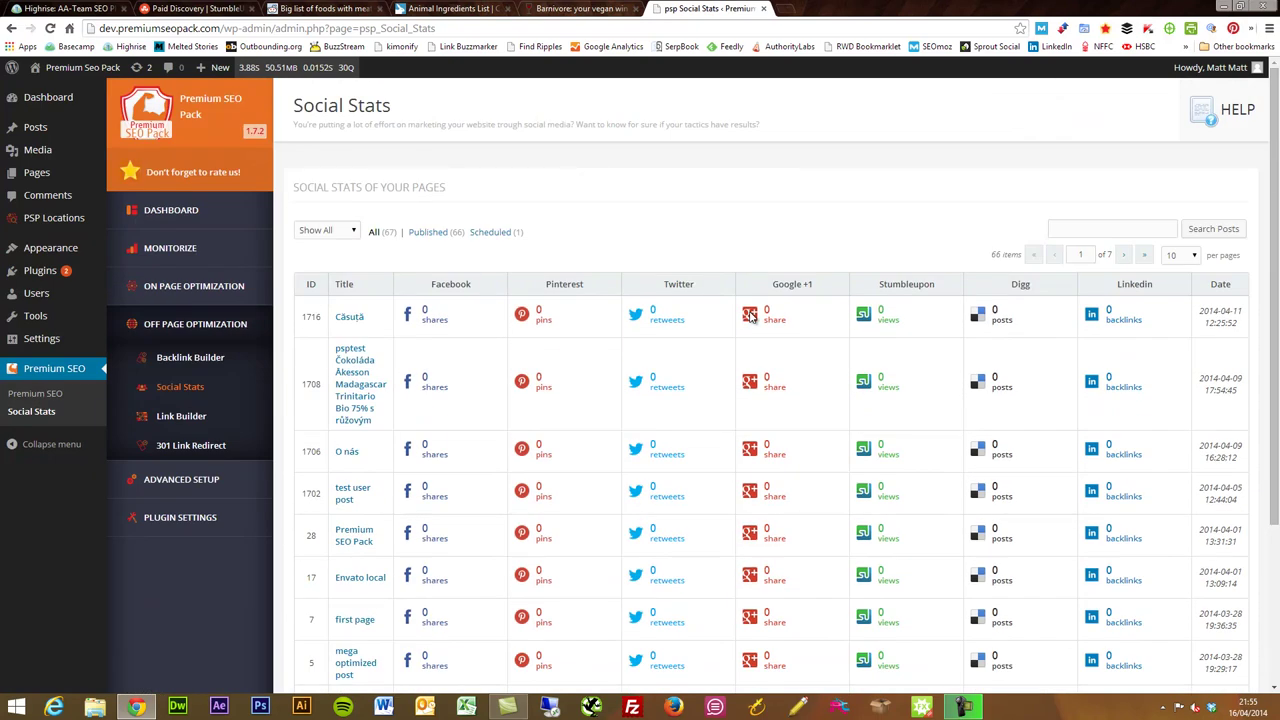
scroll(750, 315, down, 4)
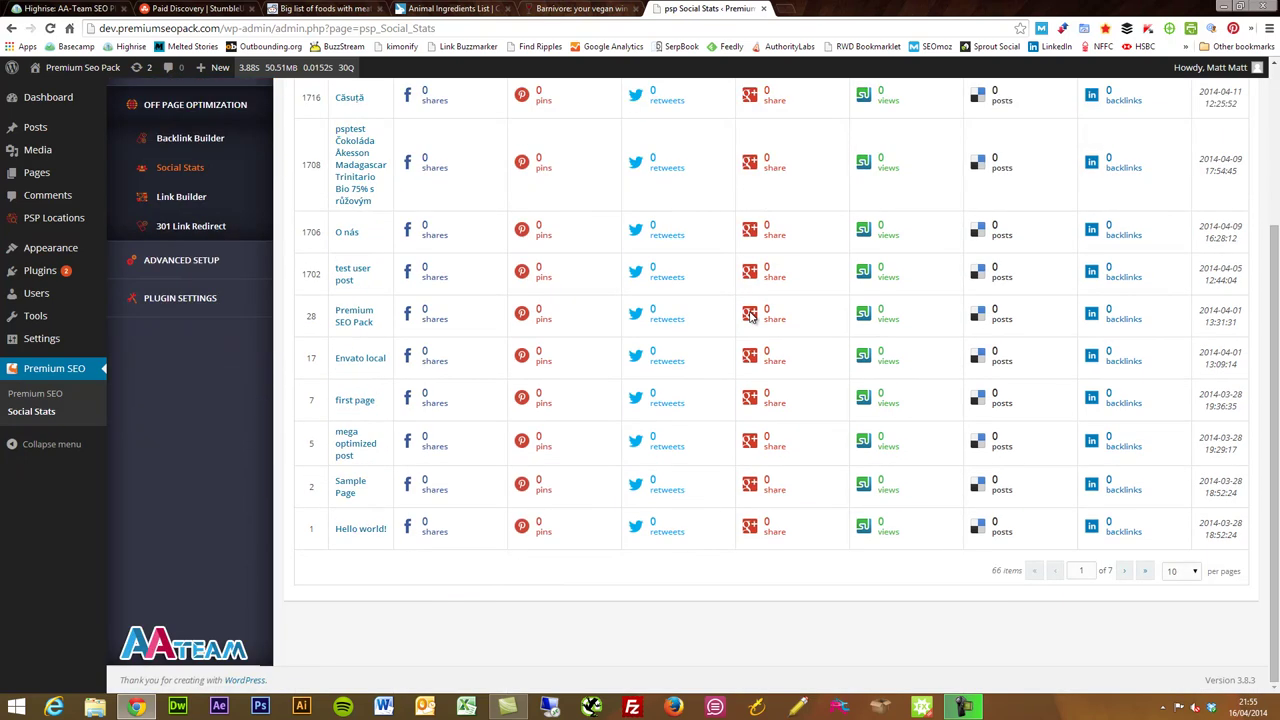
scroll(750, 315, up, 4)
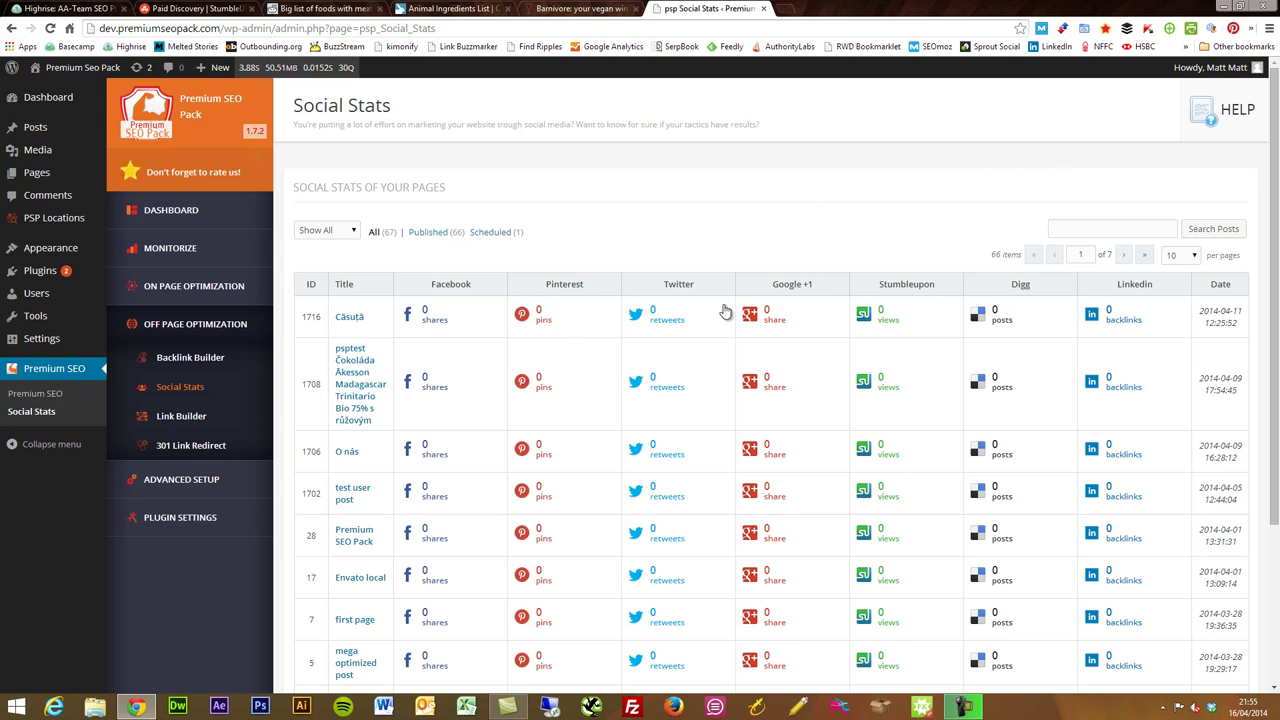
scroll(615, 272, down, 3)
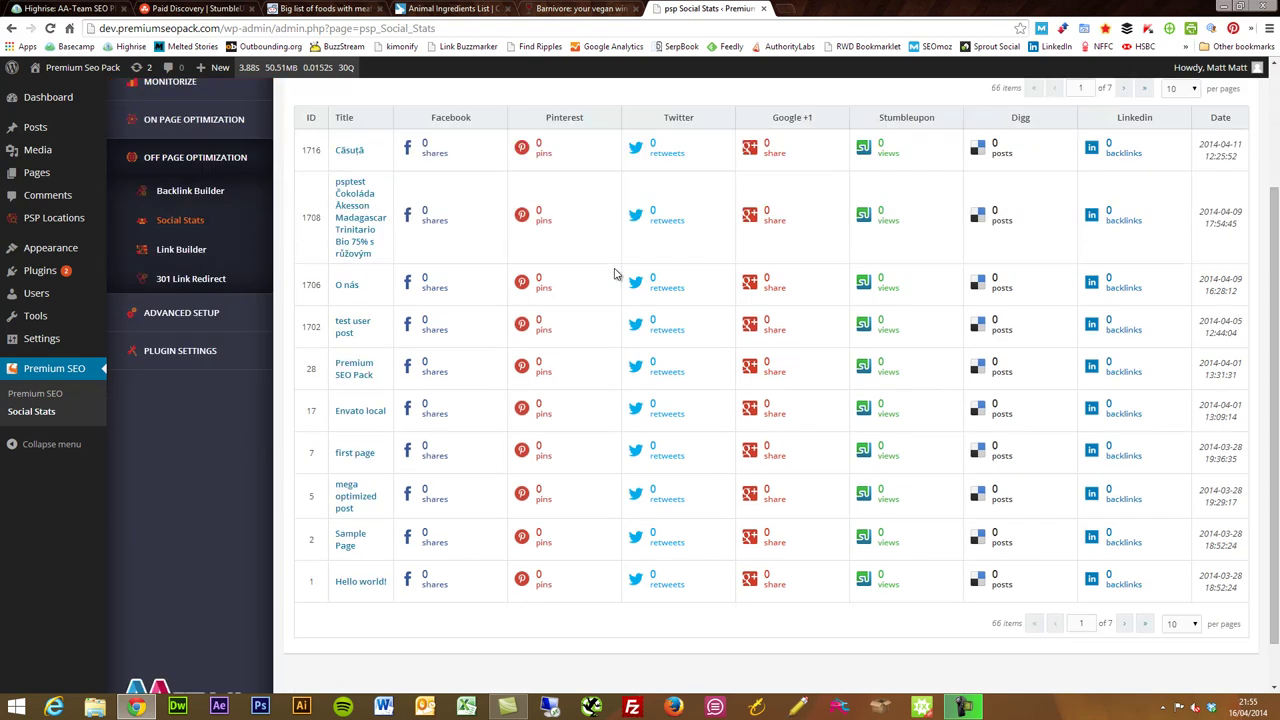
scroll(615, 272, up, 3)
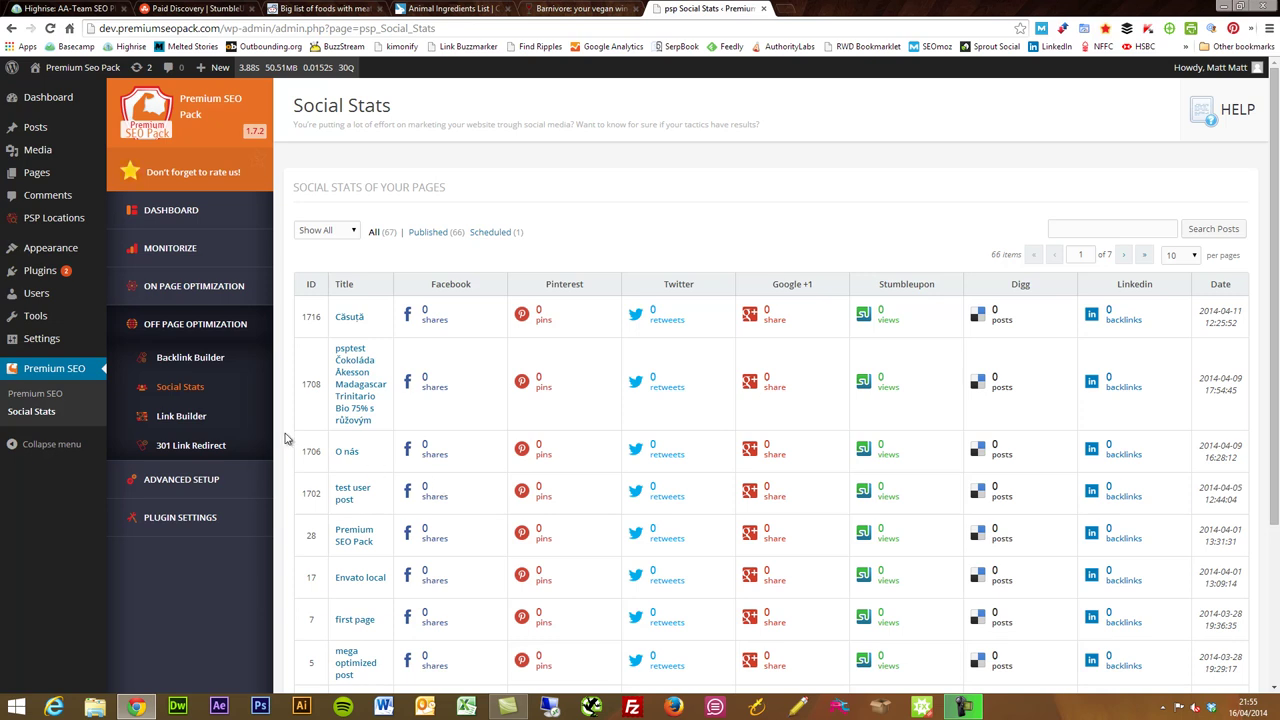
- View the Link Builder's keyword links and the 301 Link Redirect module's URL redirects
click(187, 415)
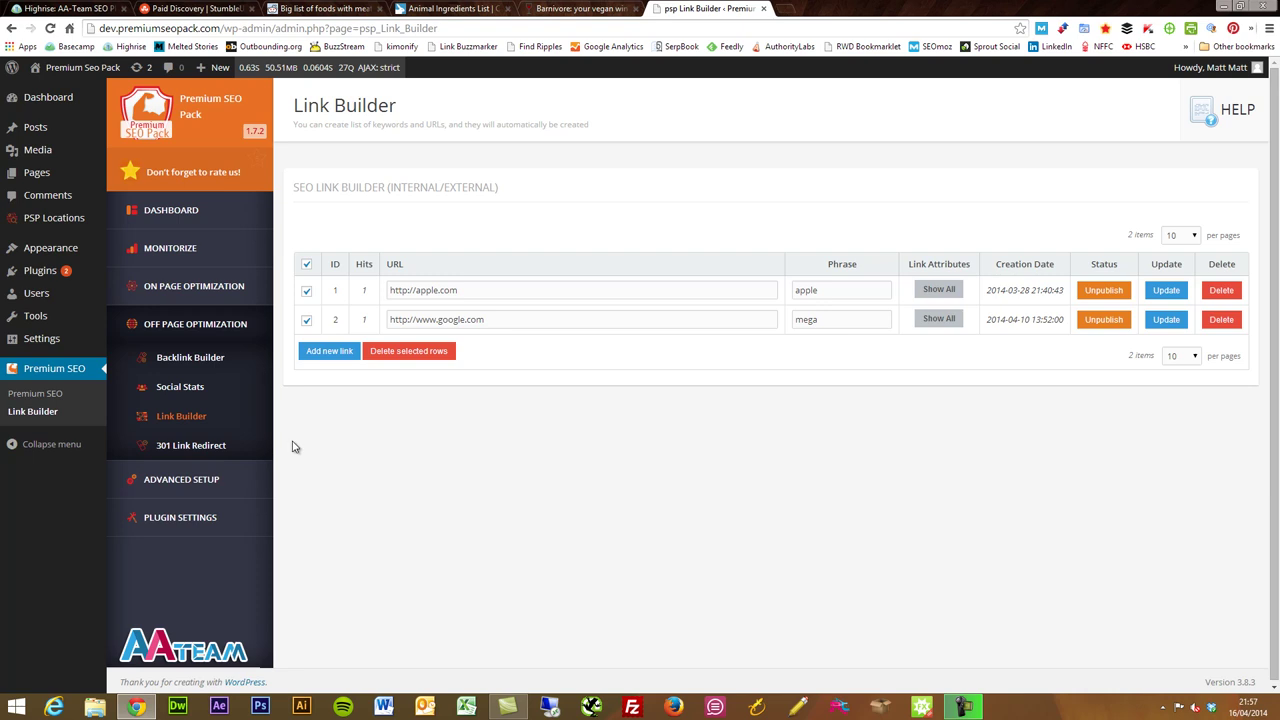
click(187, 445)
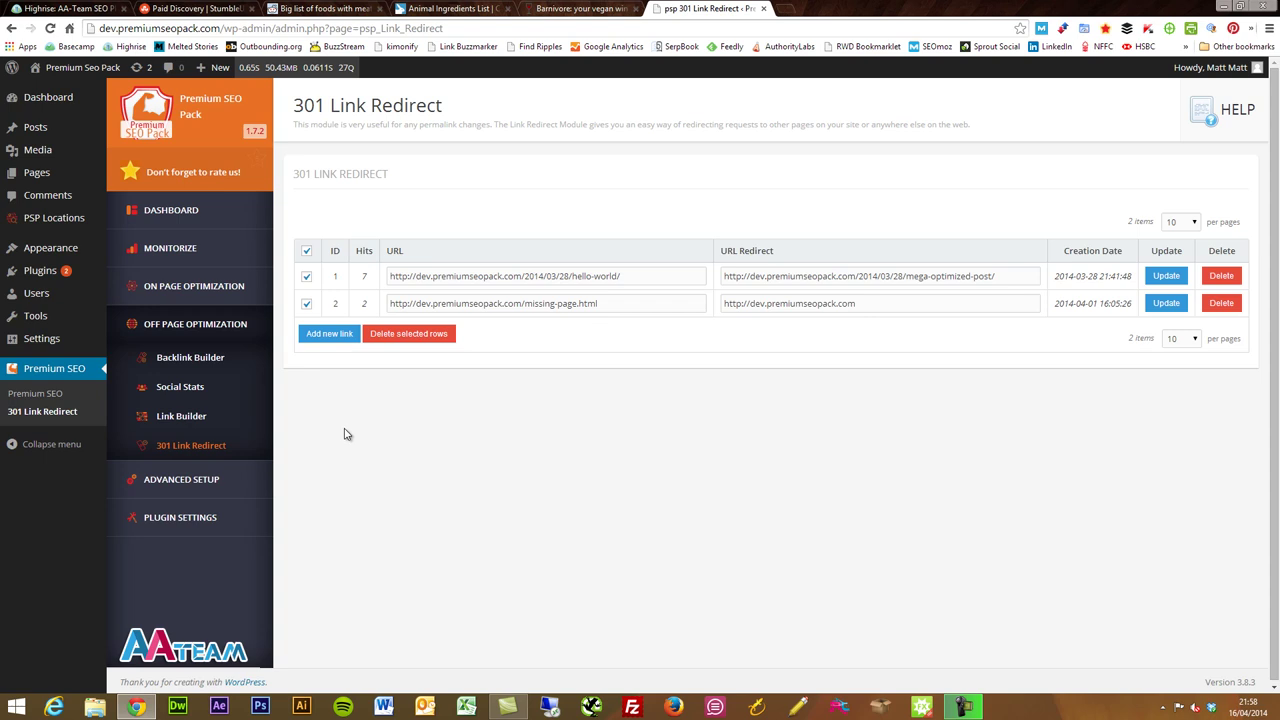
- View the advanced setup's Files Edit module with robots.txt and .htaccess, and the W3C Validator's page list
click(200, 482)
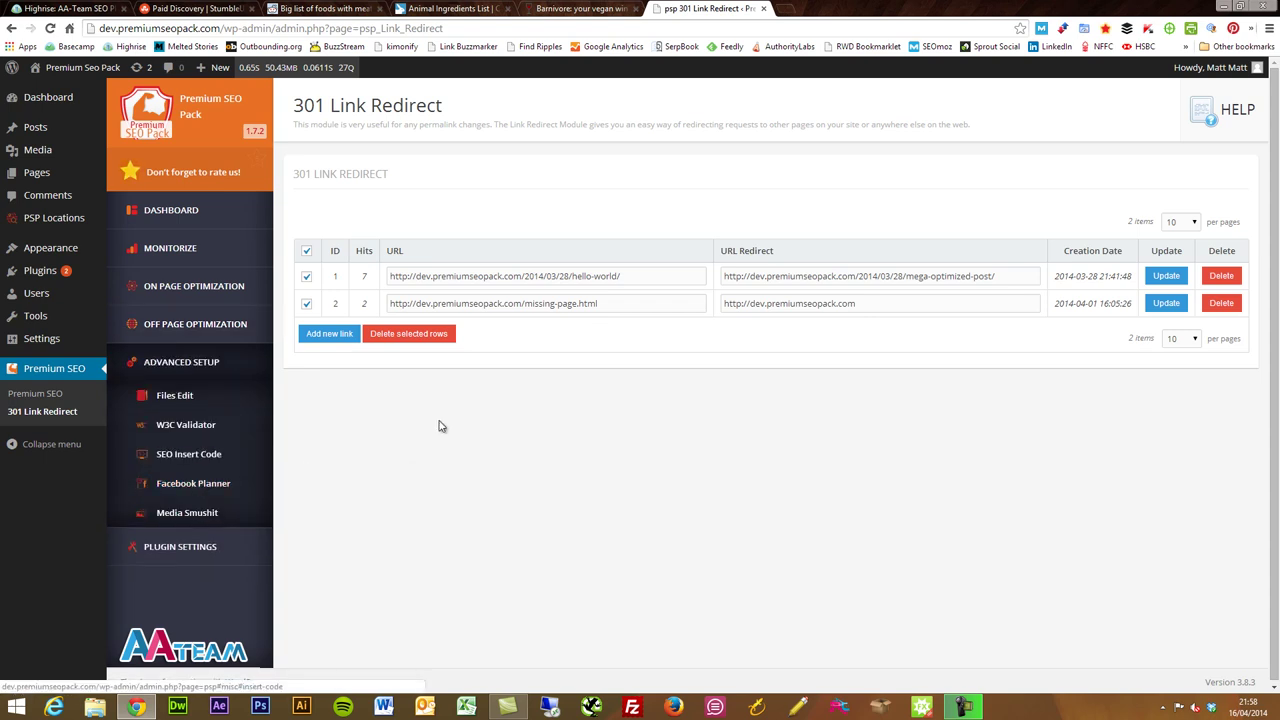
click(178, 395)
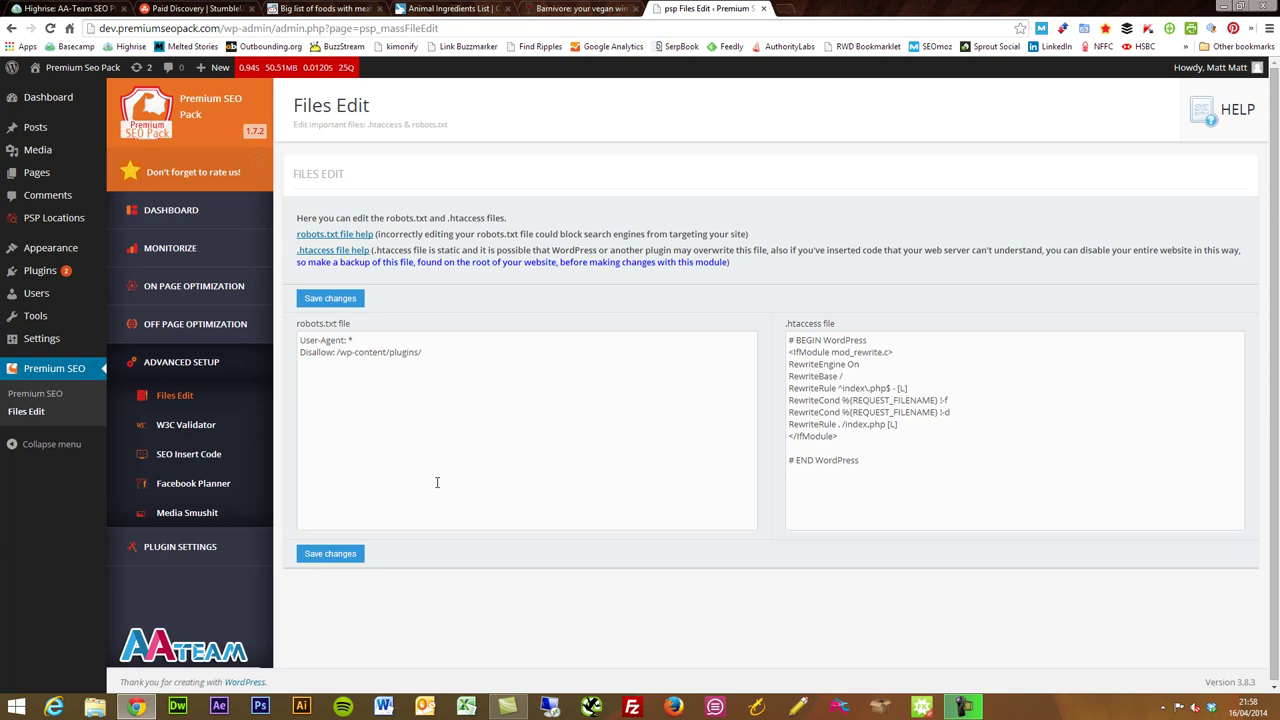
click(199, 430)
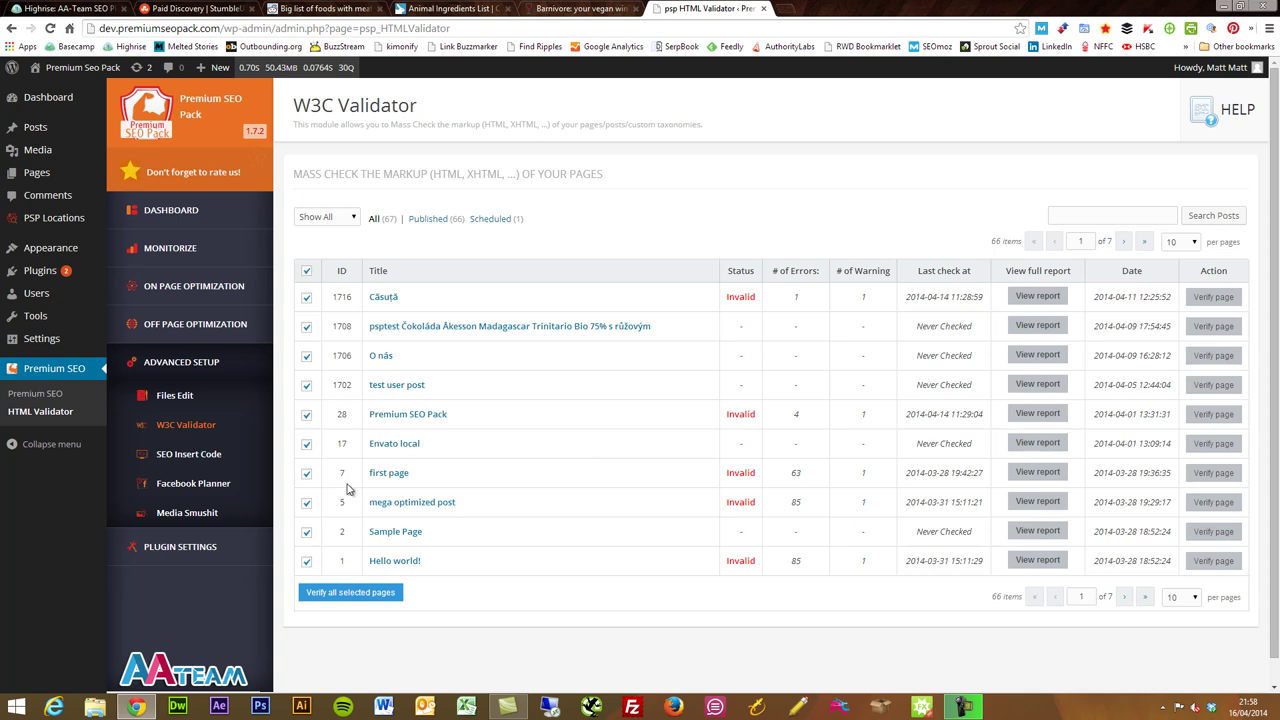
- Open SEO Insert Code and review the fields for inserting code in the page head and WP footer
click(203, 456)
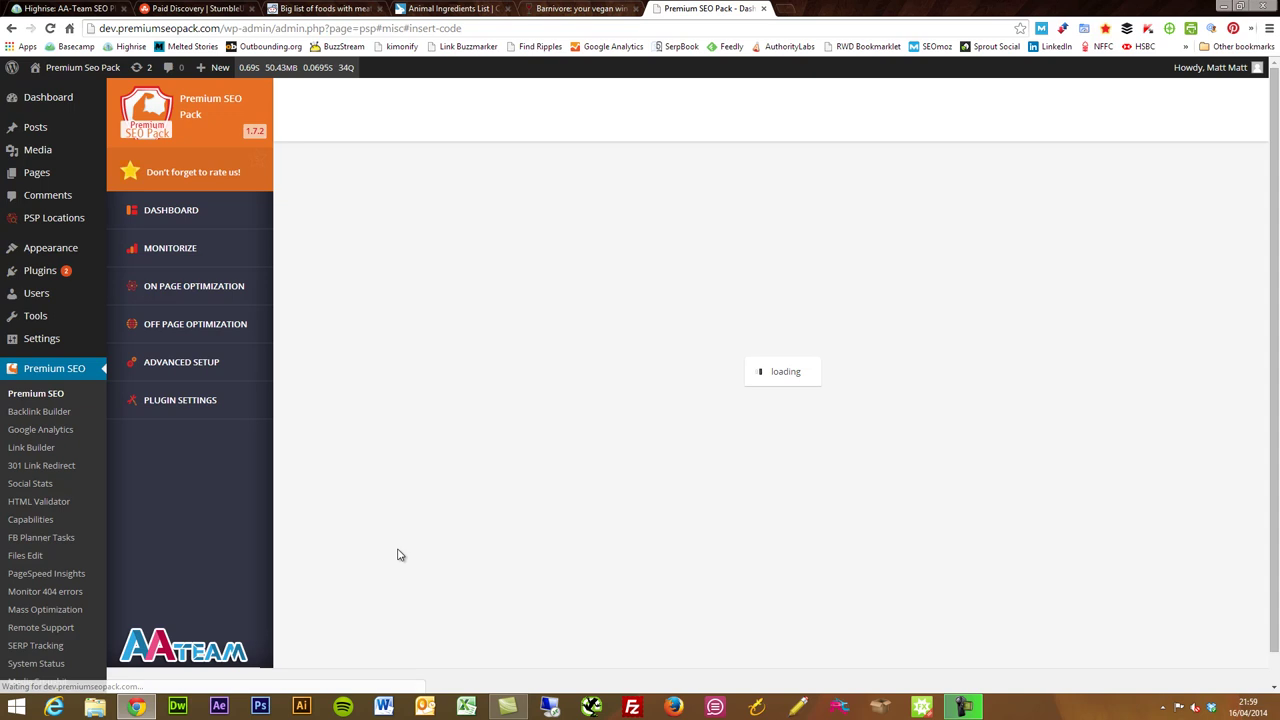
scroll(349, 597, down, 1)
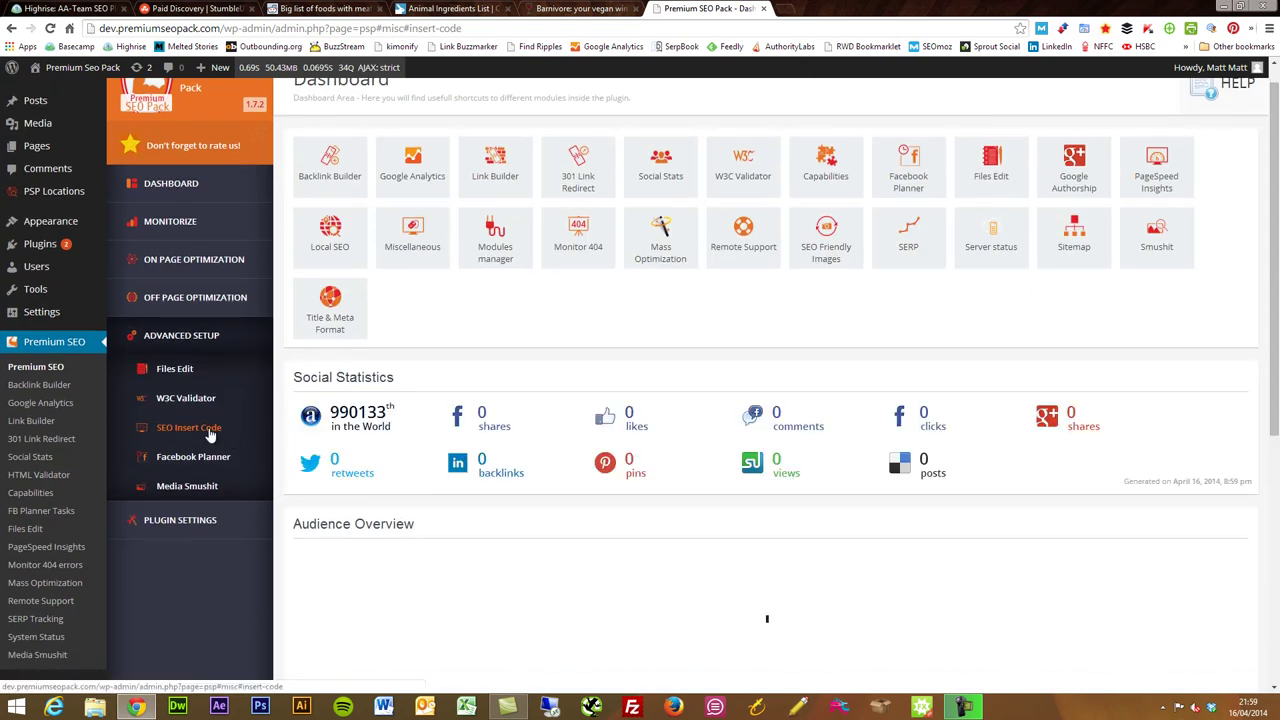
scroll(208, 427, down, 1)
scroll(208, 427, down, 3)
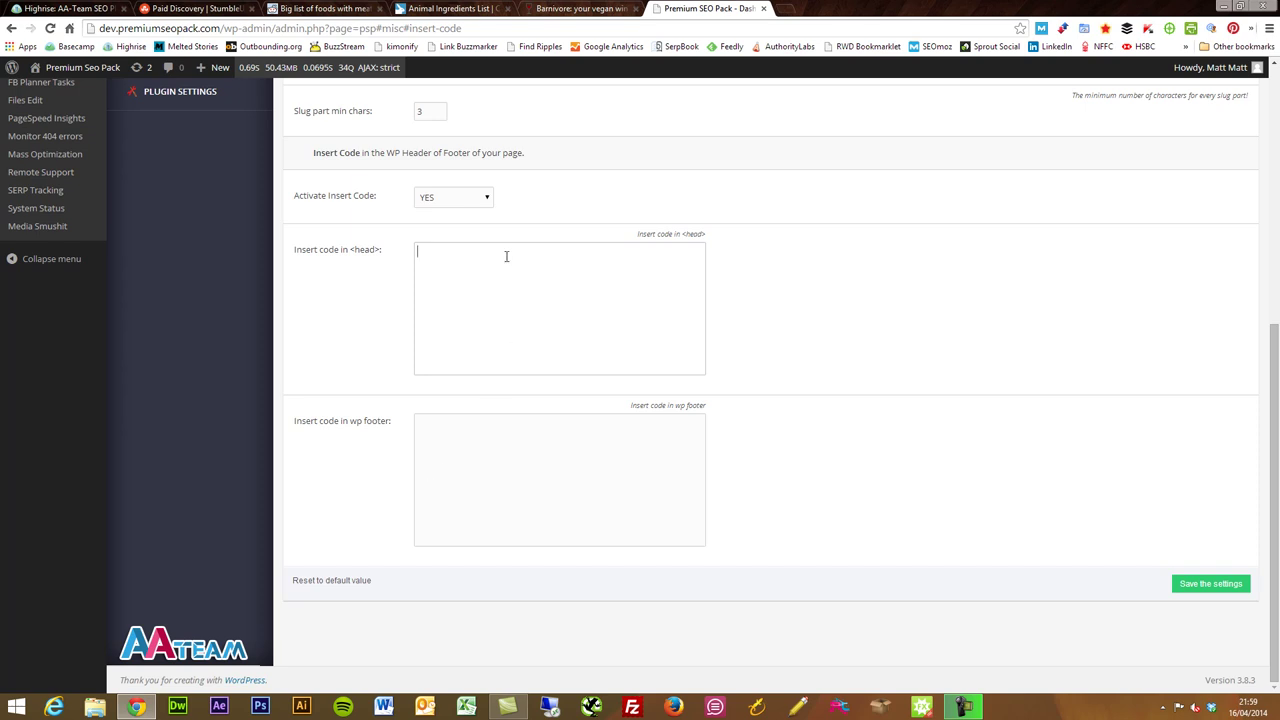
click(420, 268)
scroll(275, 320, up, 3)
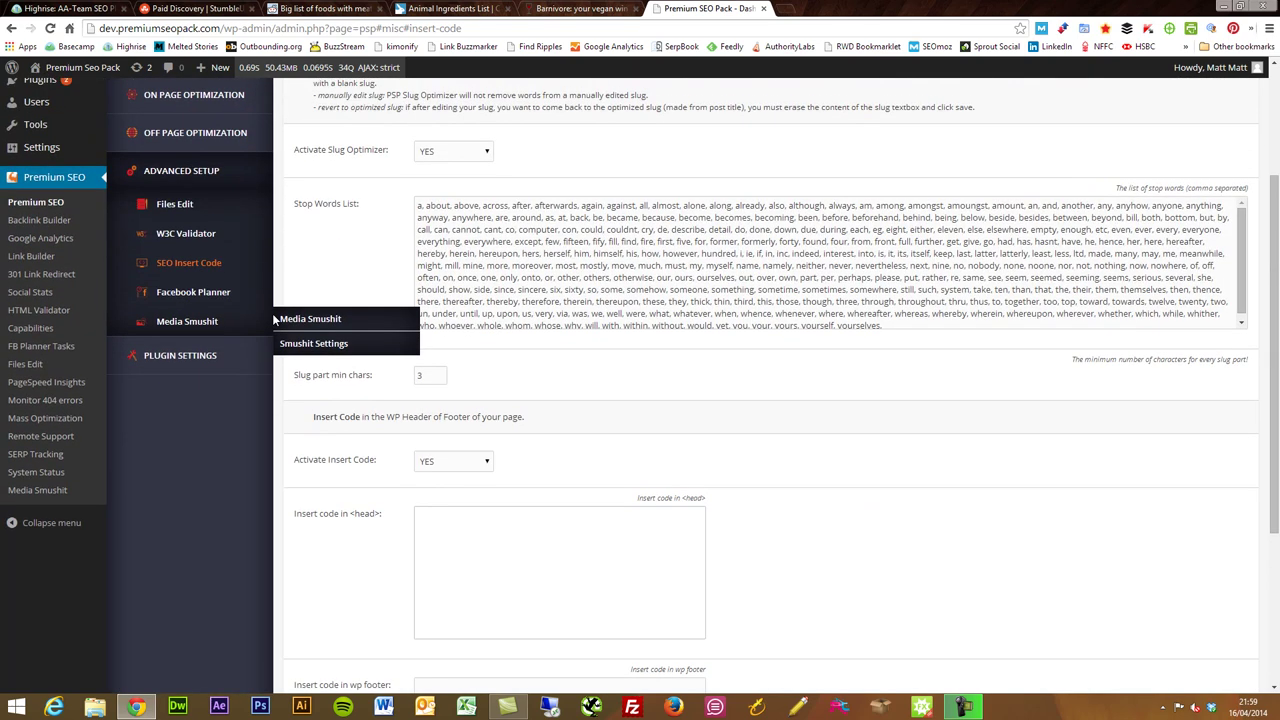
scroll(272, 318, up, 1)
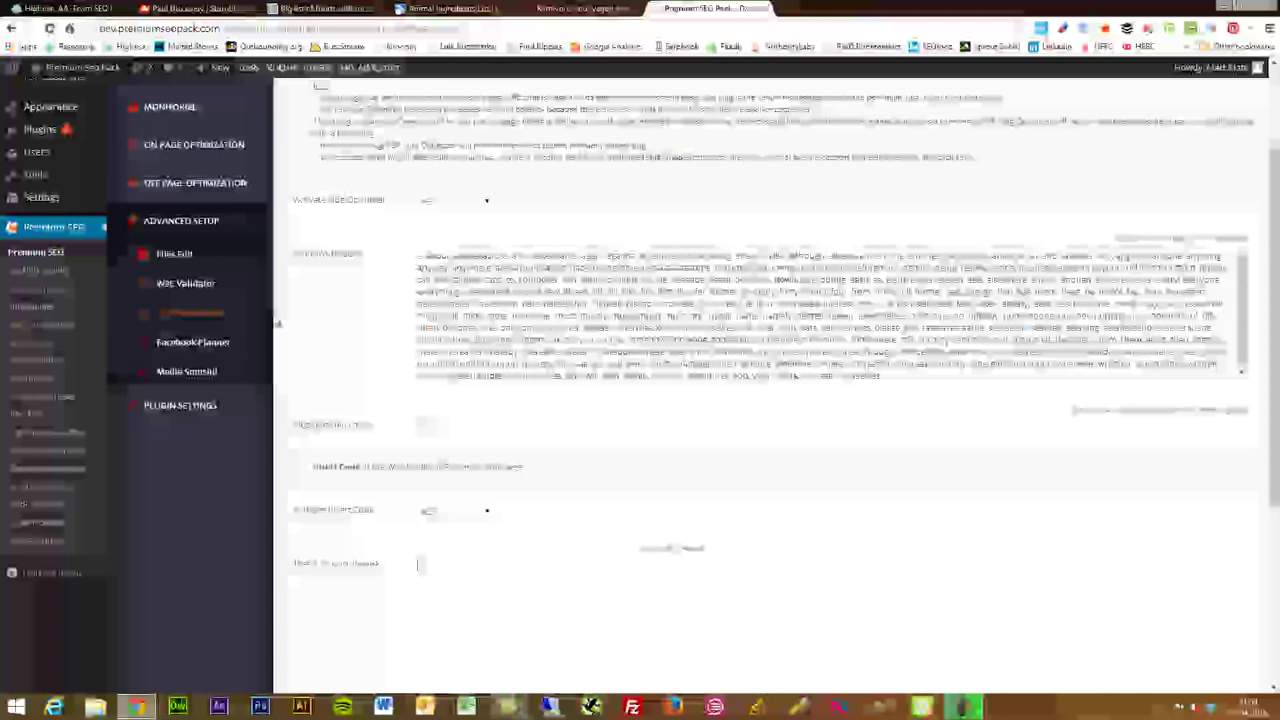
- Open the Media Smushit module and examine the compression status of the listed image files, including the unprocessed ones
click(207, 372)
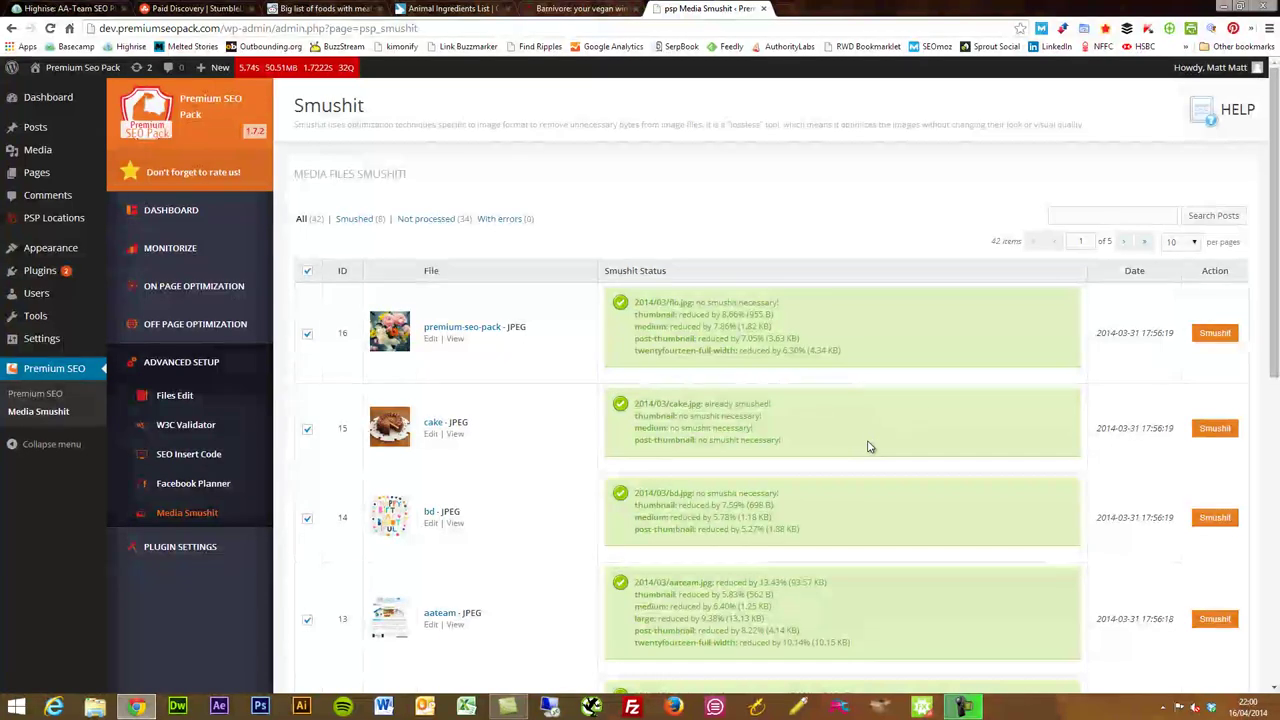
scroll(869, 447, down, 2)
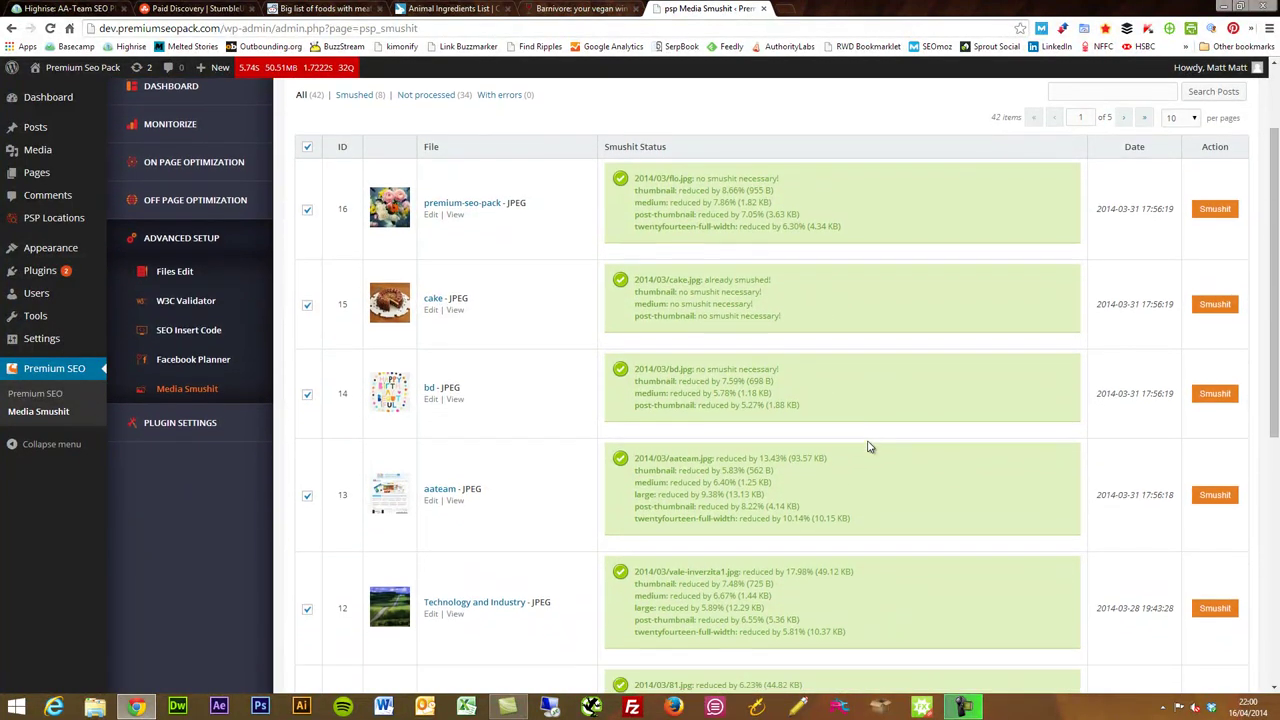
scroll(869, 447, up, 4)
scroll(869, 447, down, 2)
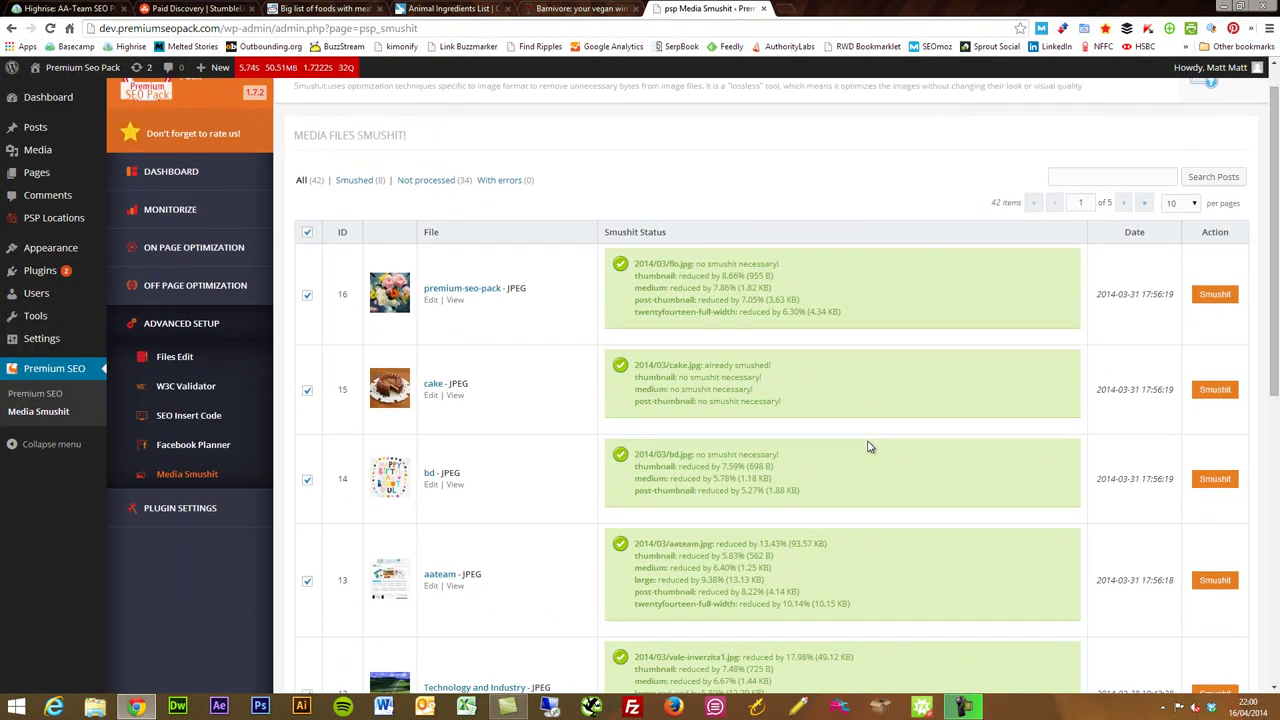
scroll(869, 447, down, 7)
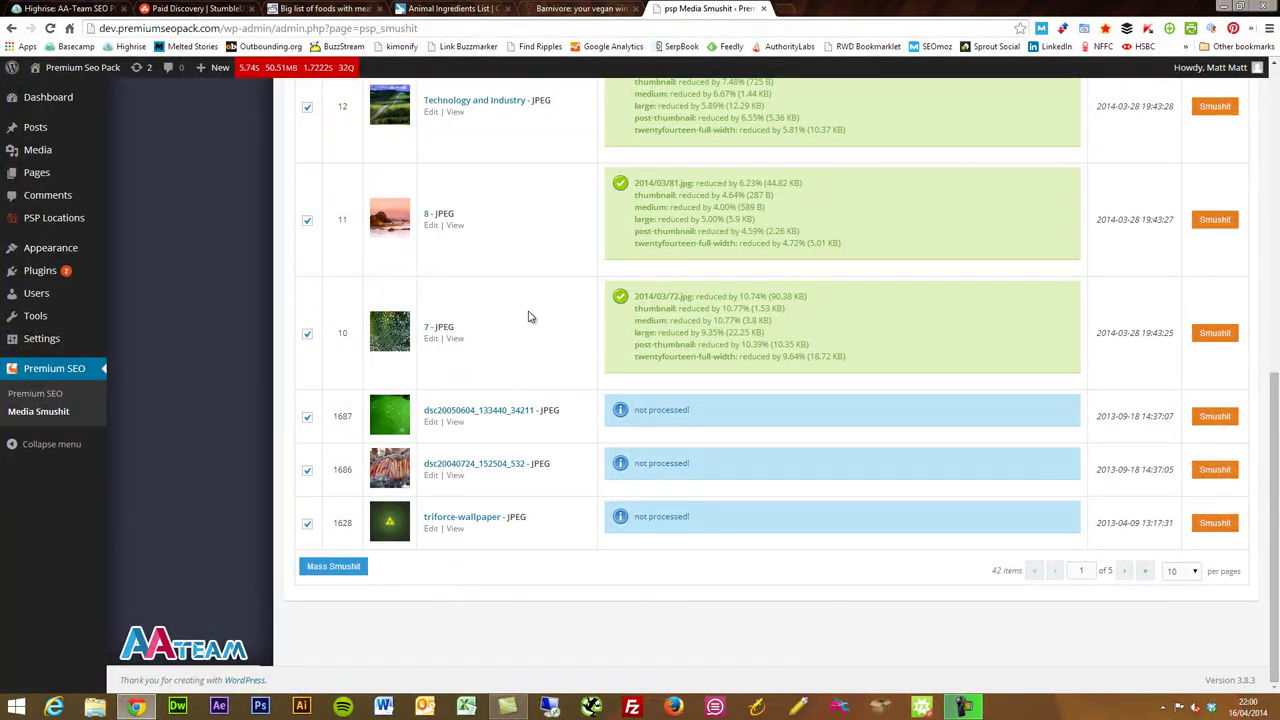
scroll(530, 317, up, 3)
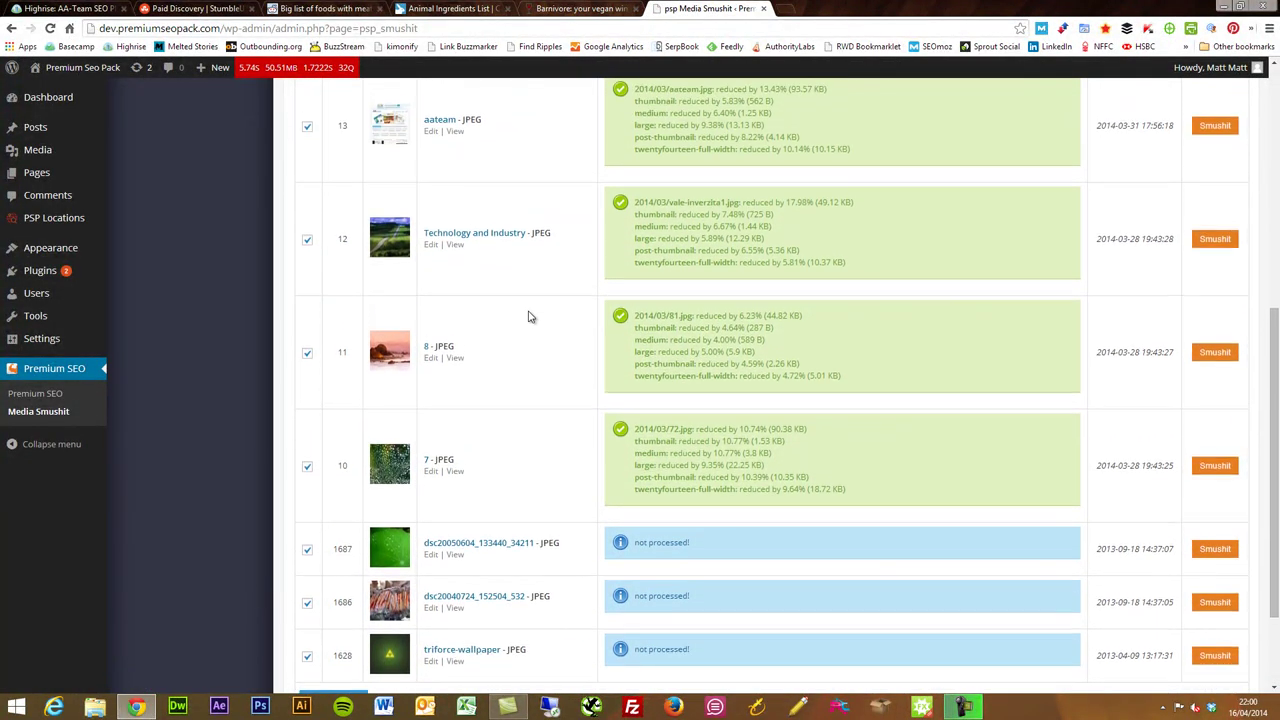
- Open the advanced setup's Facebook Planner module and view its list of scheduled tasks
scroll(530, 317, up, 5)
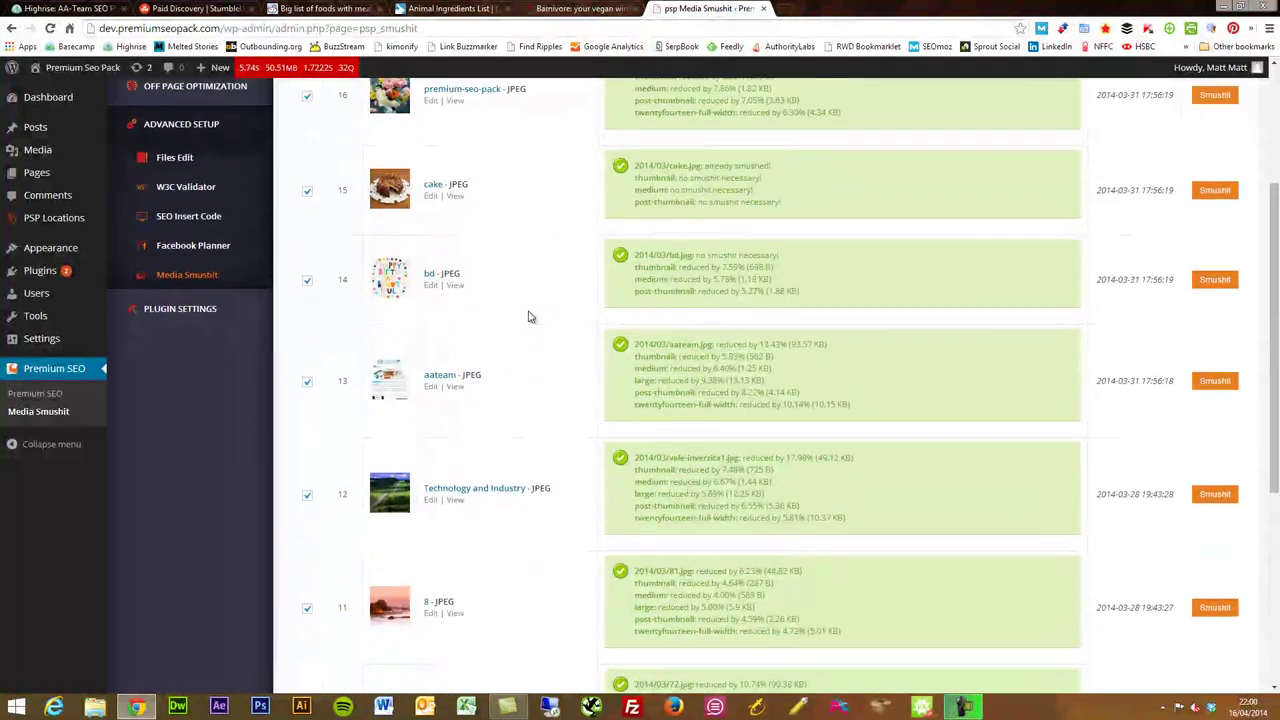
scroll(530, 317, up, 1)
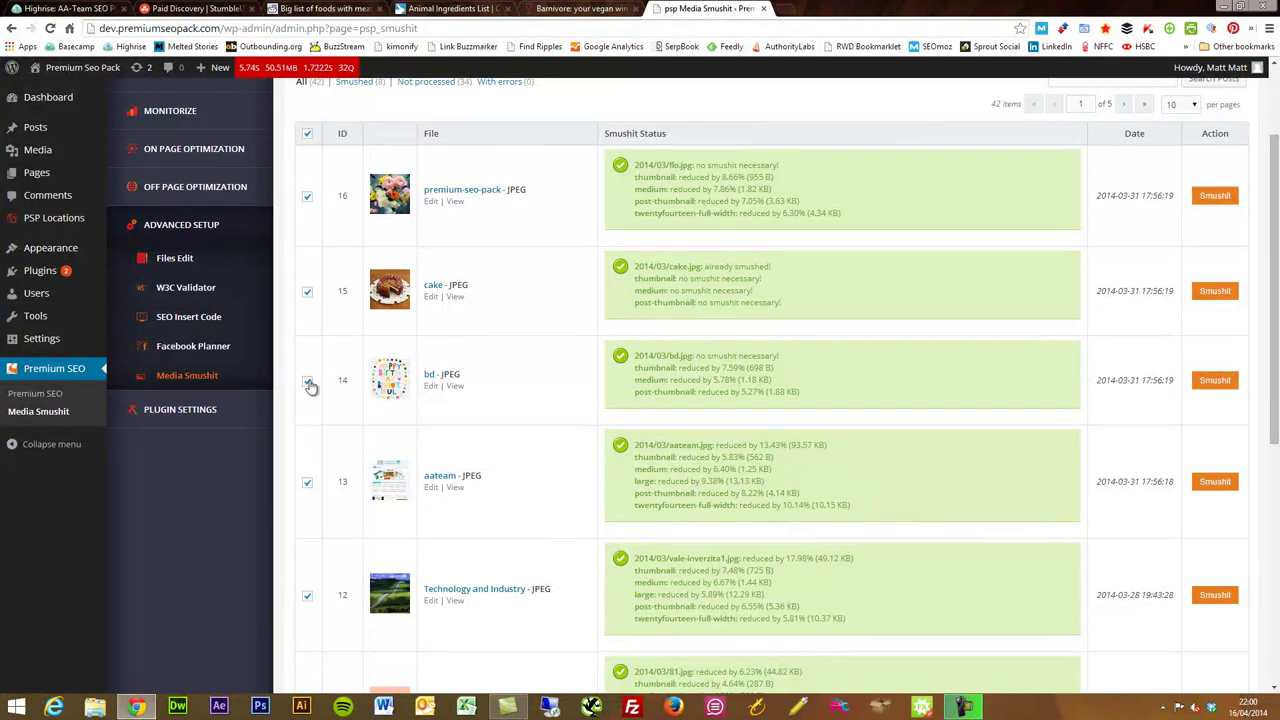
click(206, 348)
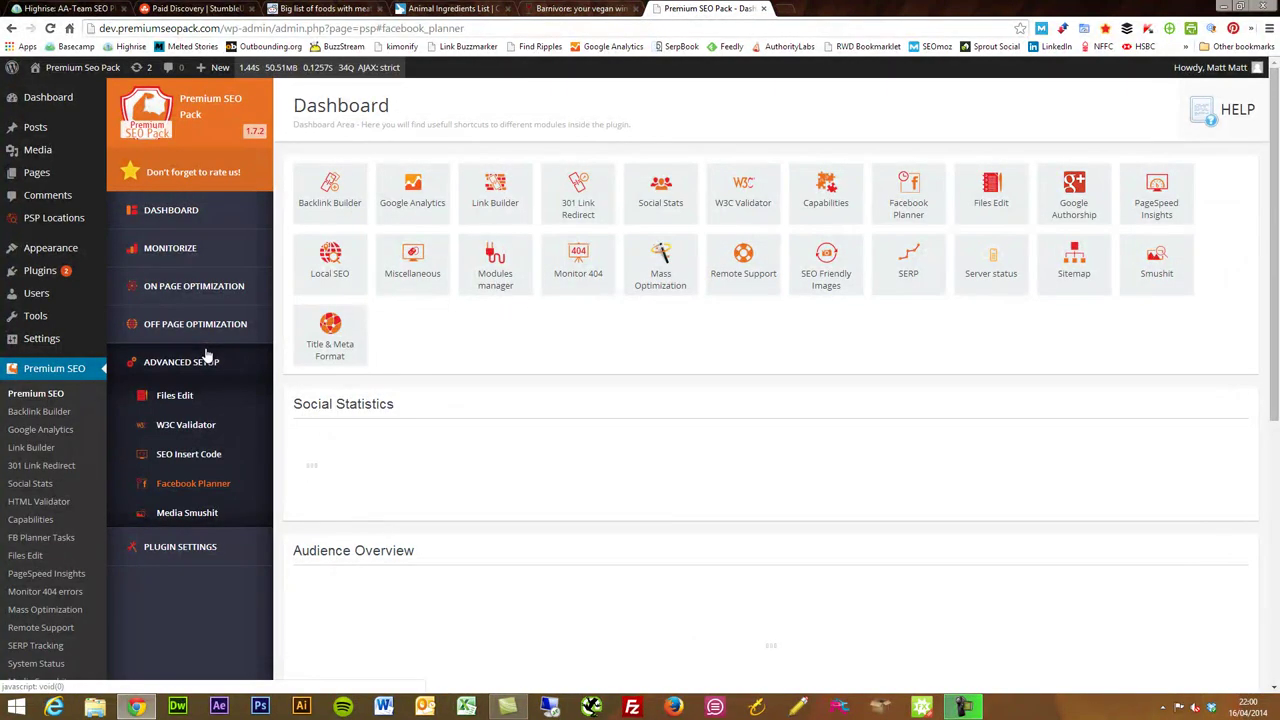
mouse_move(195, 495)
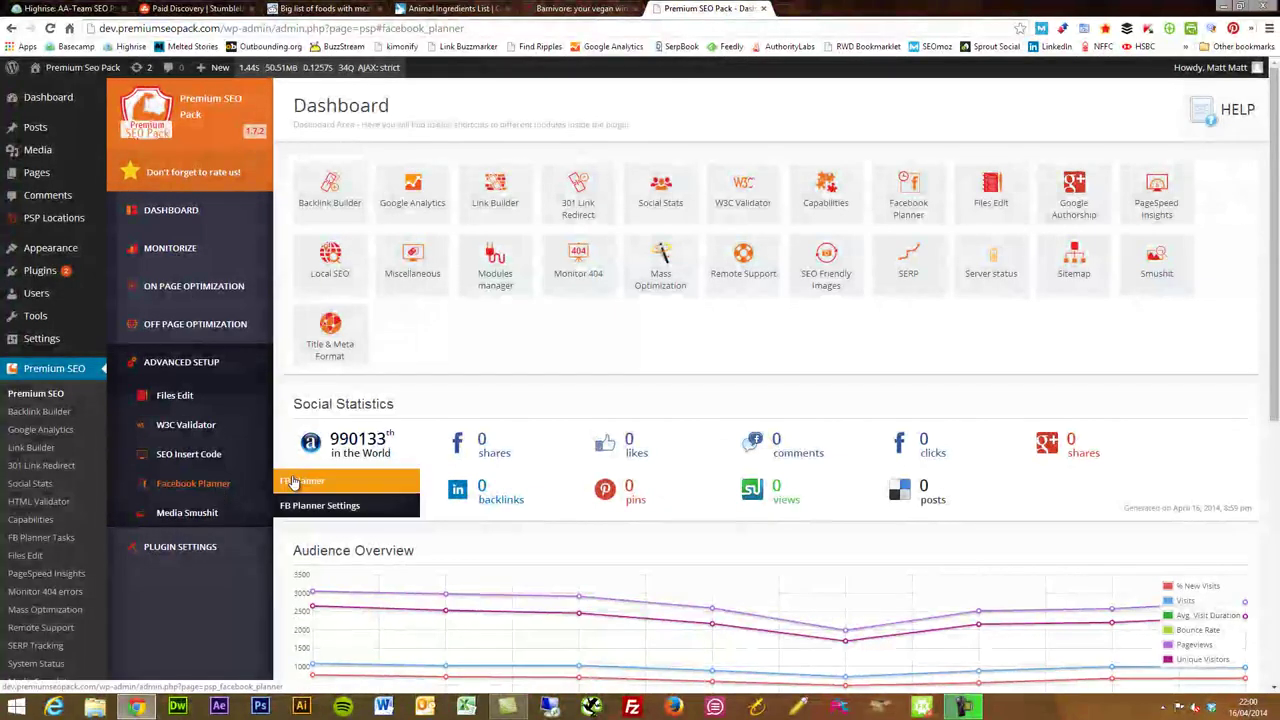
click(296, 484)
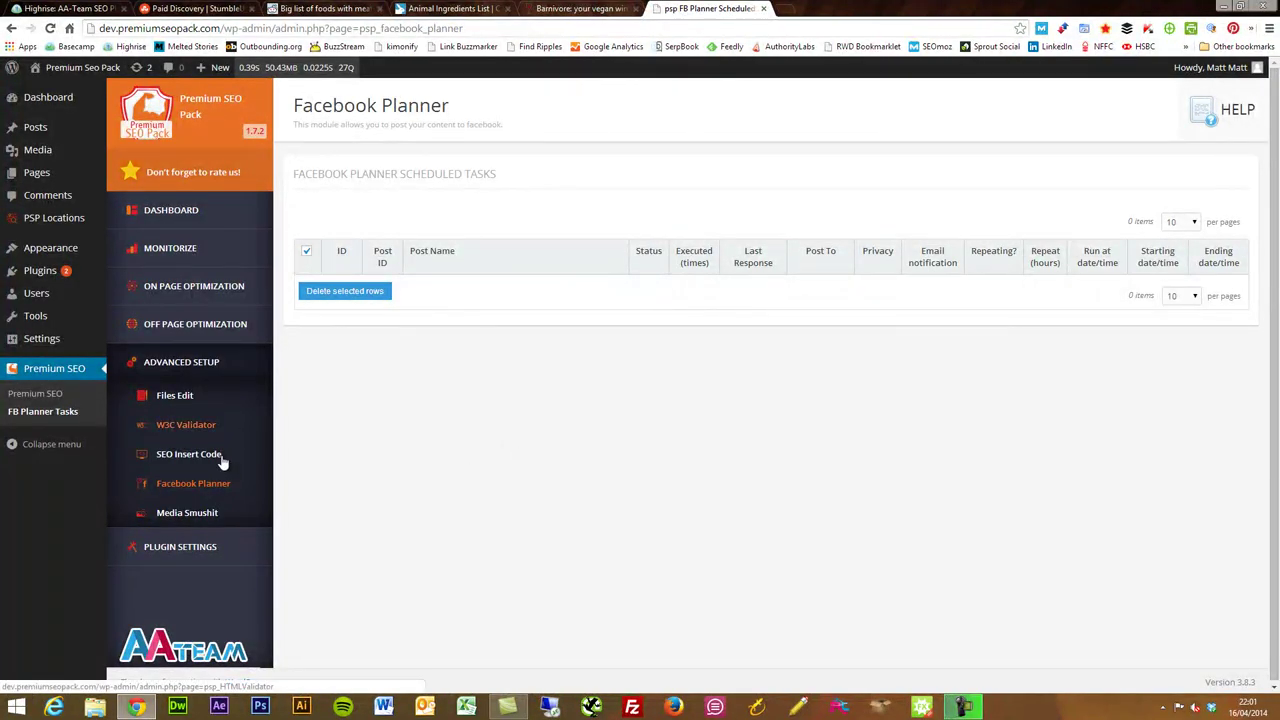
- Open the FB Planner Settings and review the Facebook page filter and the Facebook app authorization fields
mouse_move(230, 484)
click(317, 510)
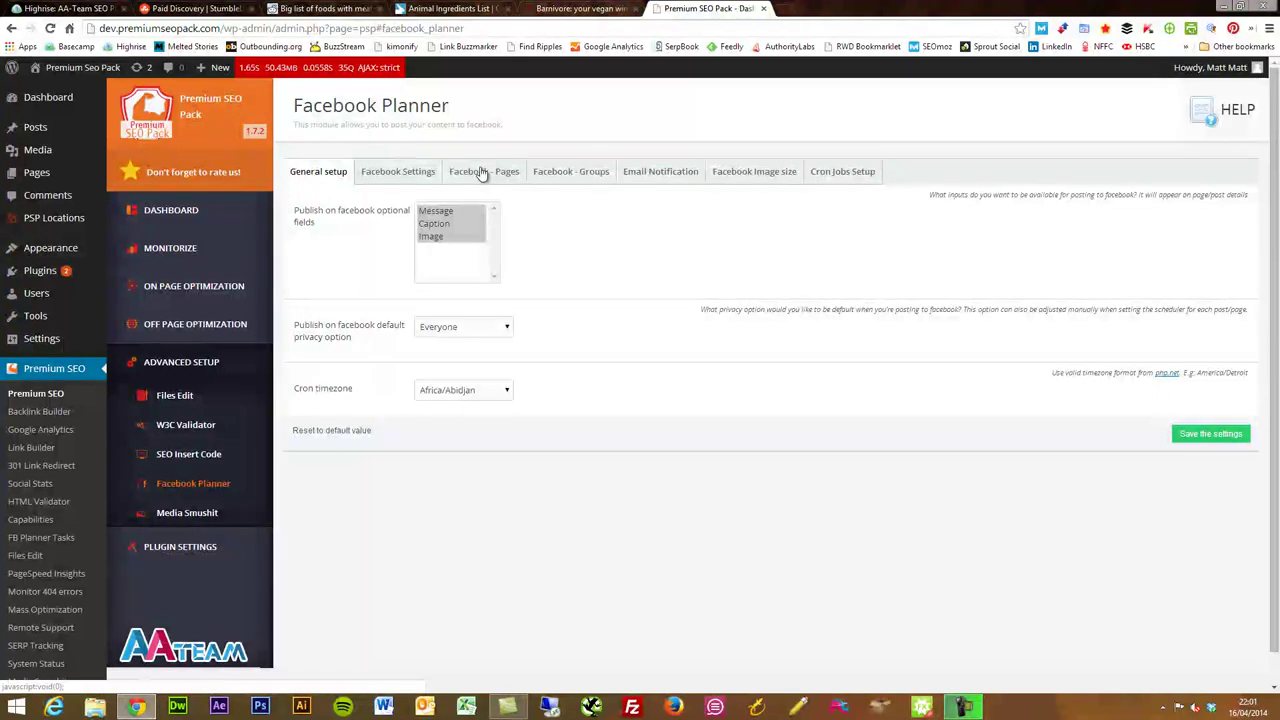
click(481, 173)
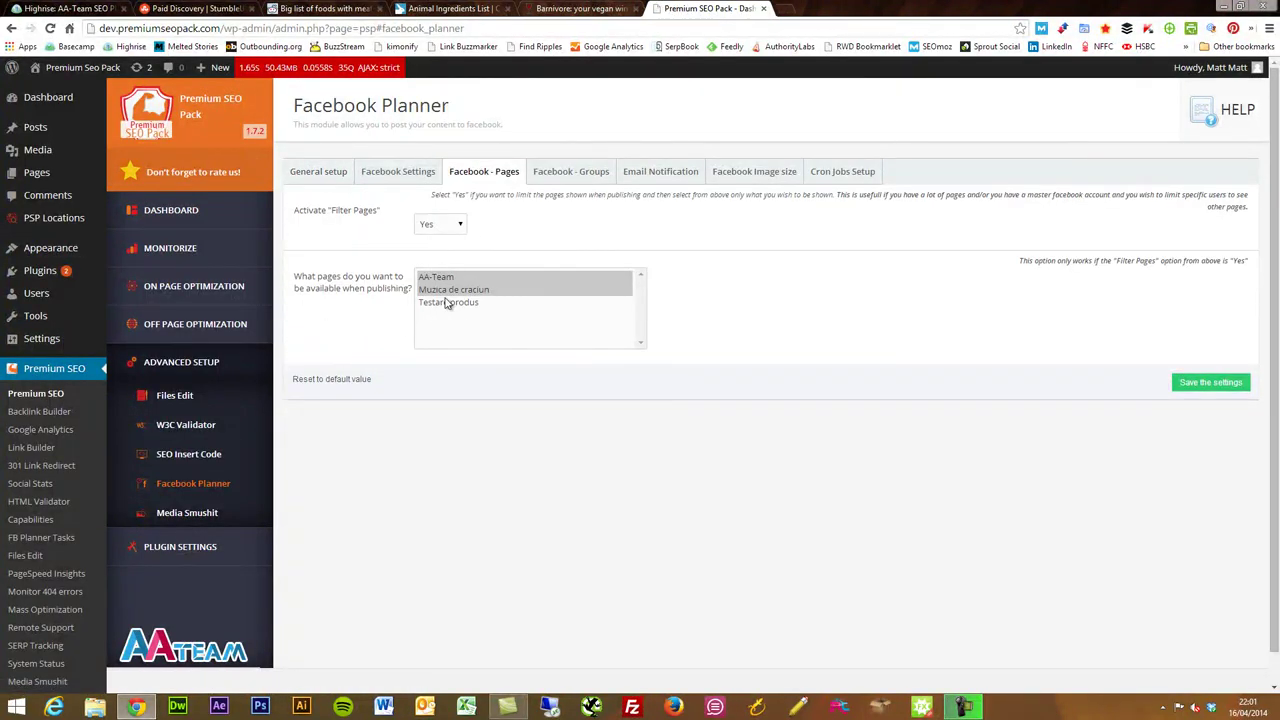
click(418, 181)
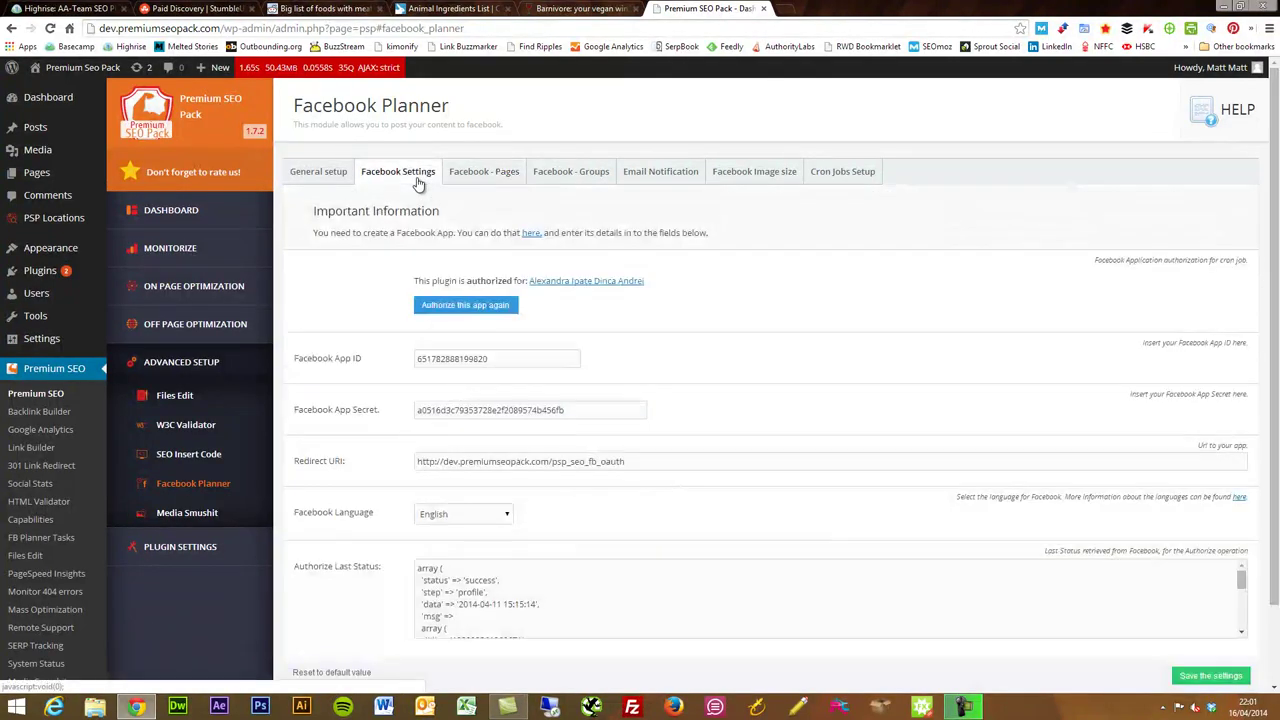
scroll(368, 421, down, 2)
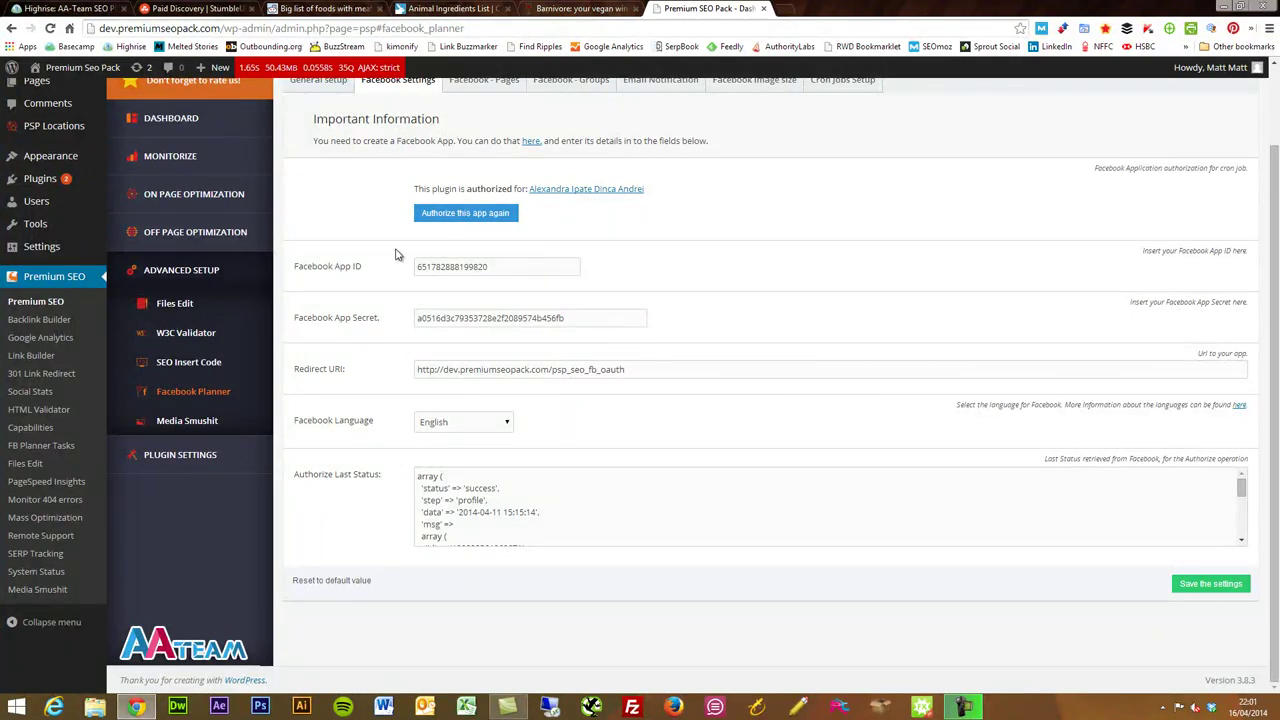
scroll(396, 255, up, 2)
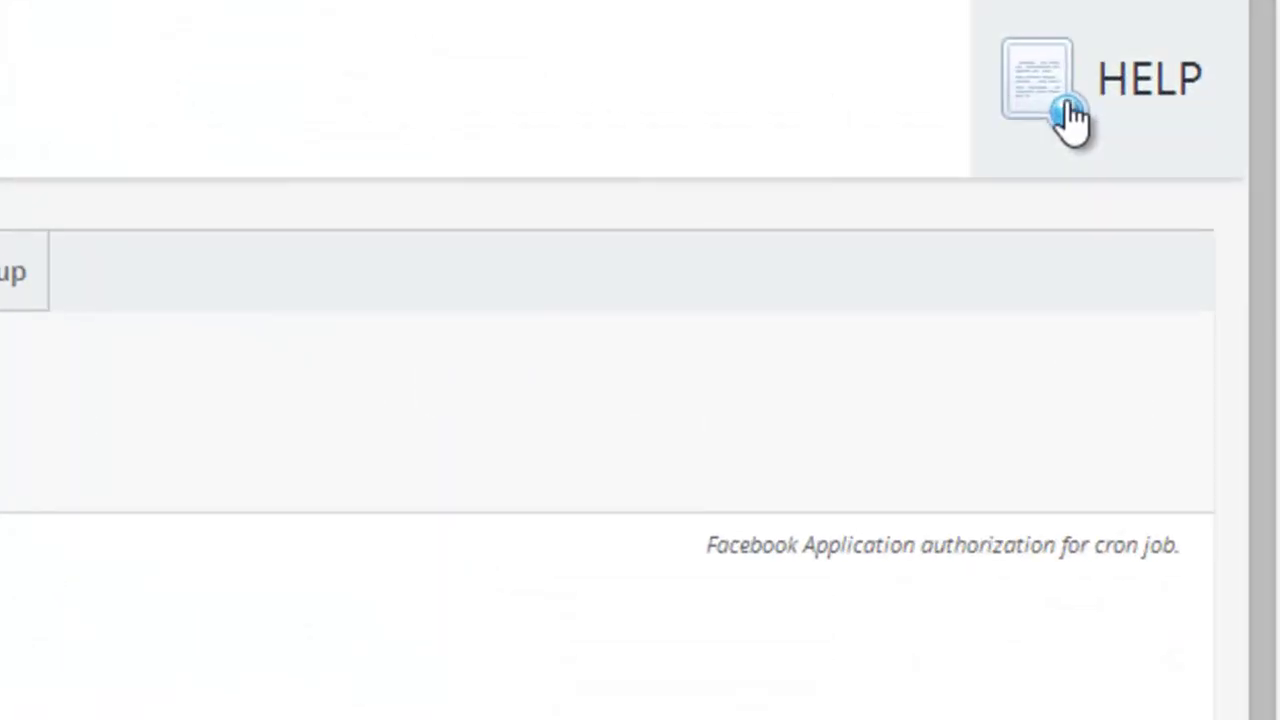
- Open the Facebook Planner help documentation, skim its sections on settings, pages and groups, and close it
click(1070, 115)
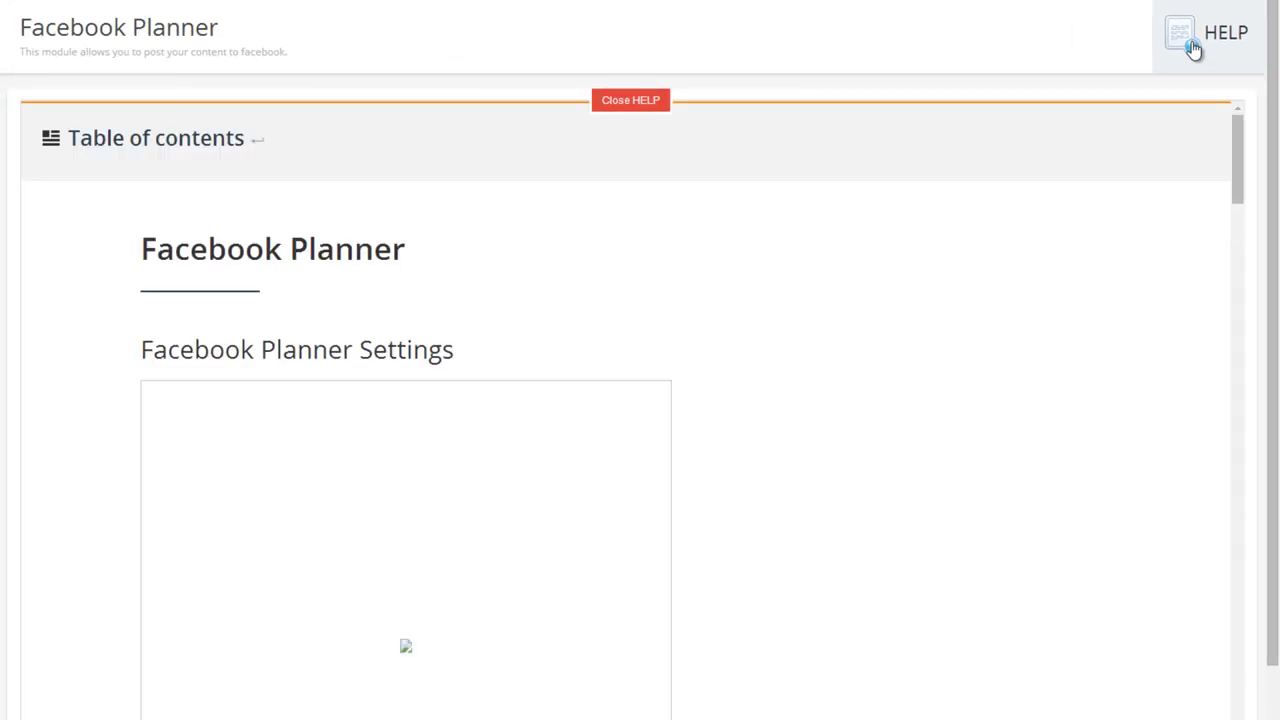
scroll(909, 452, down, 10)
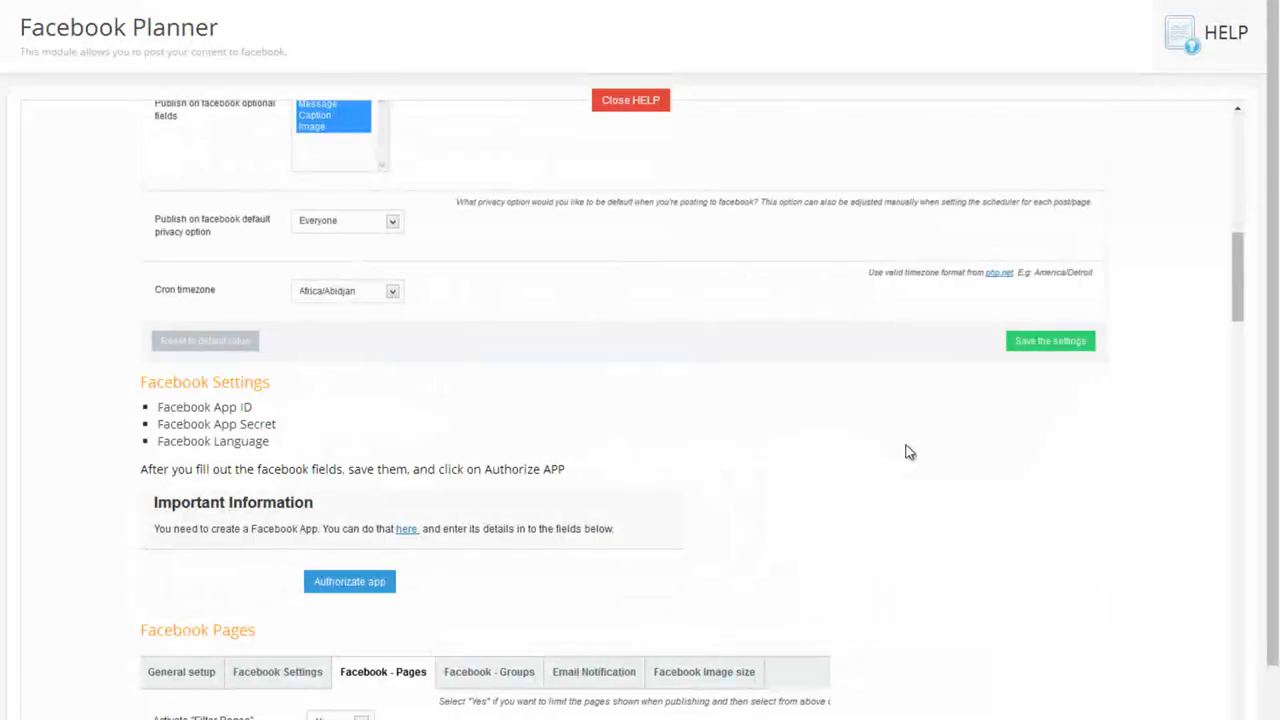
scroll(909, 452, down, 1)
scroll(909, 452, down, 8)
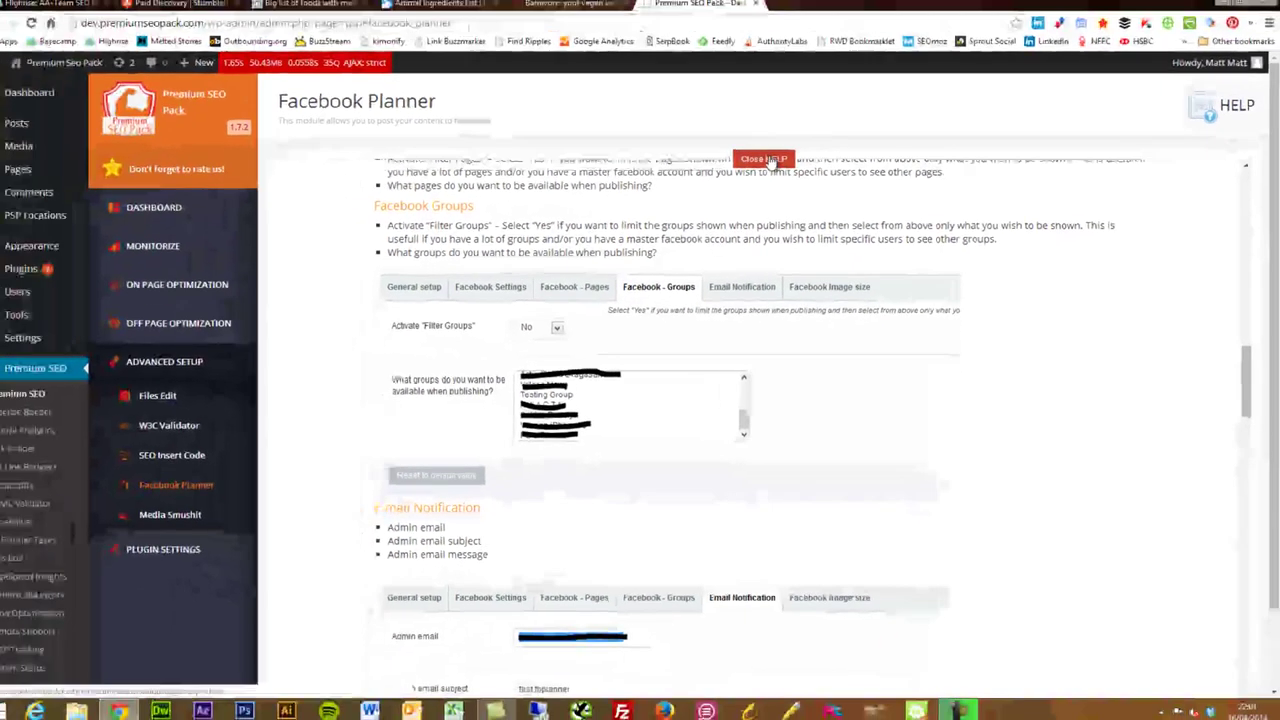
click(630, 100)
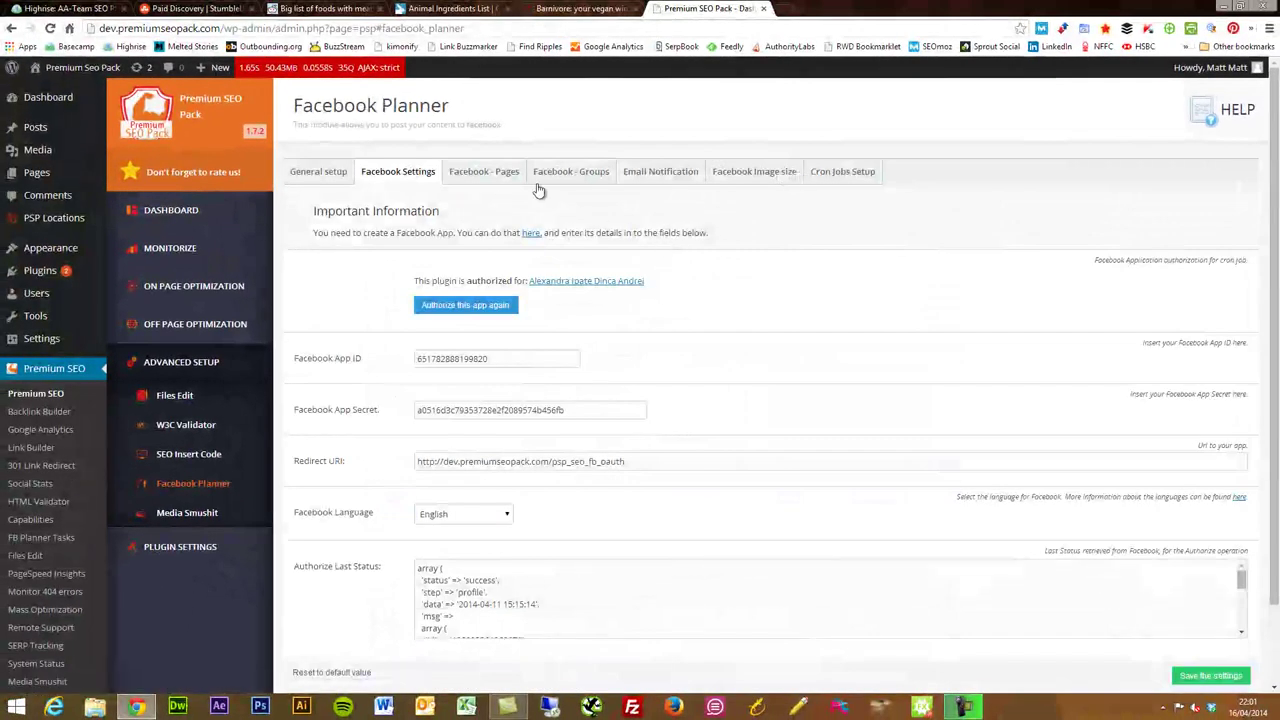
- Review the planner's image size, email notification, groups and general setup options, and return to the scheduled tasks list
click(753, 180)
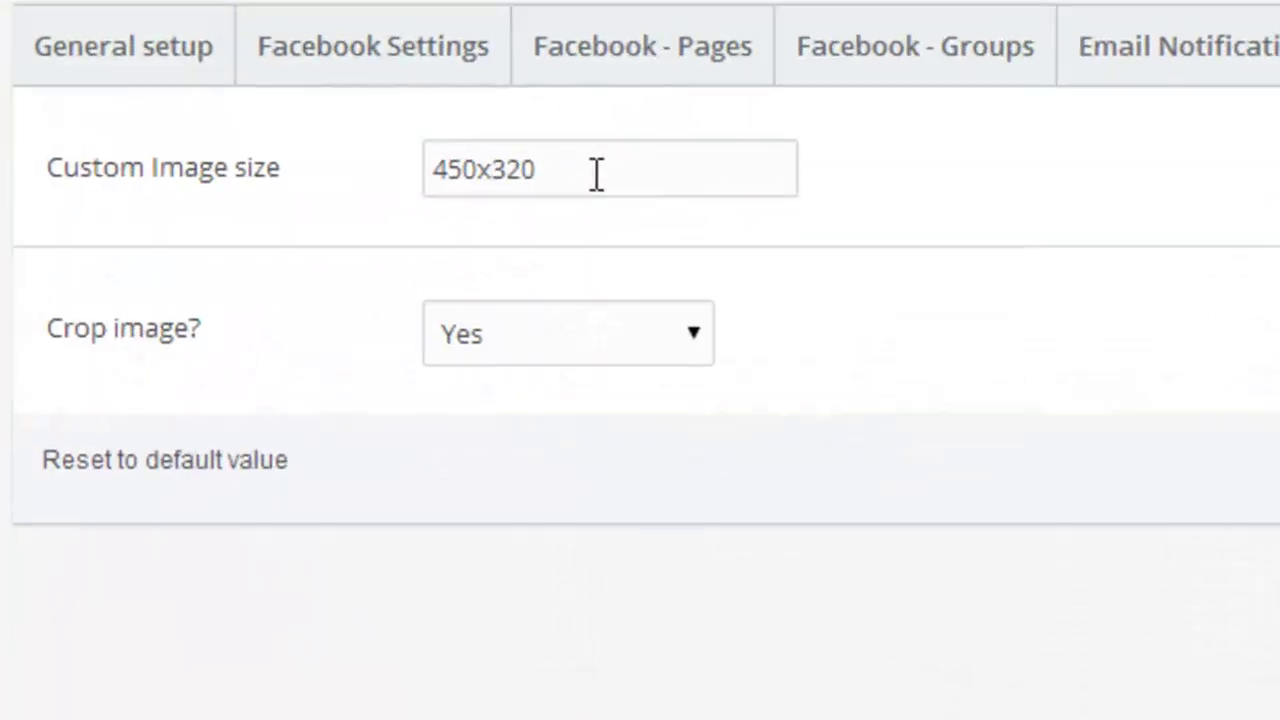
click(1250, 52)
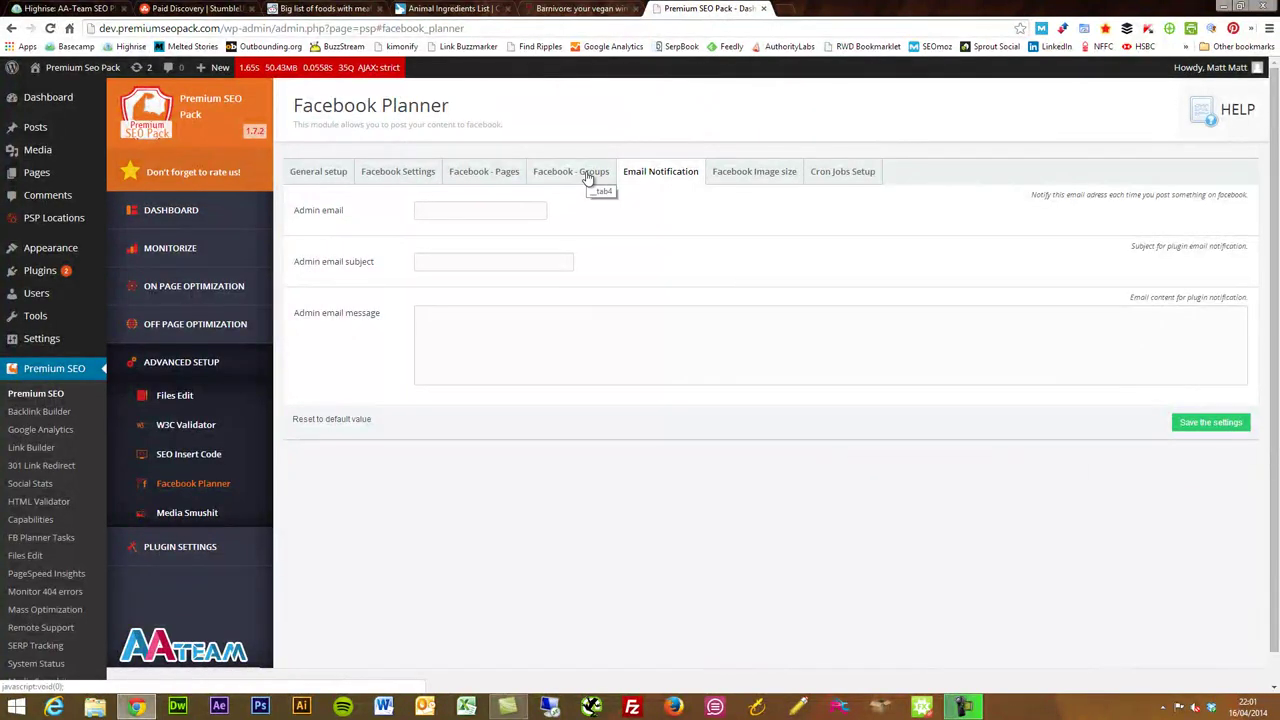
click(588, 175)
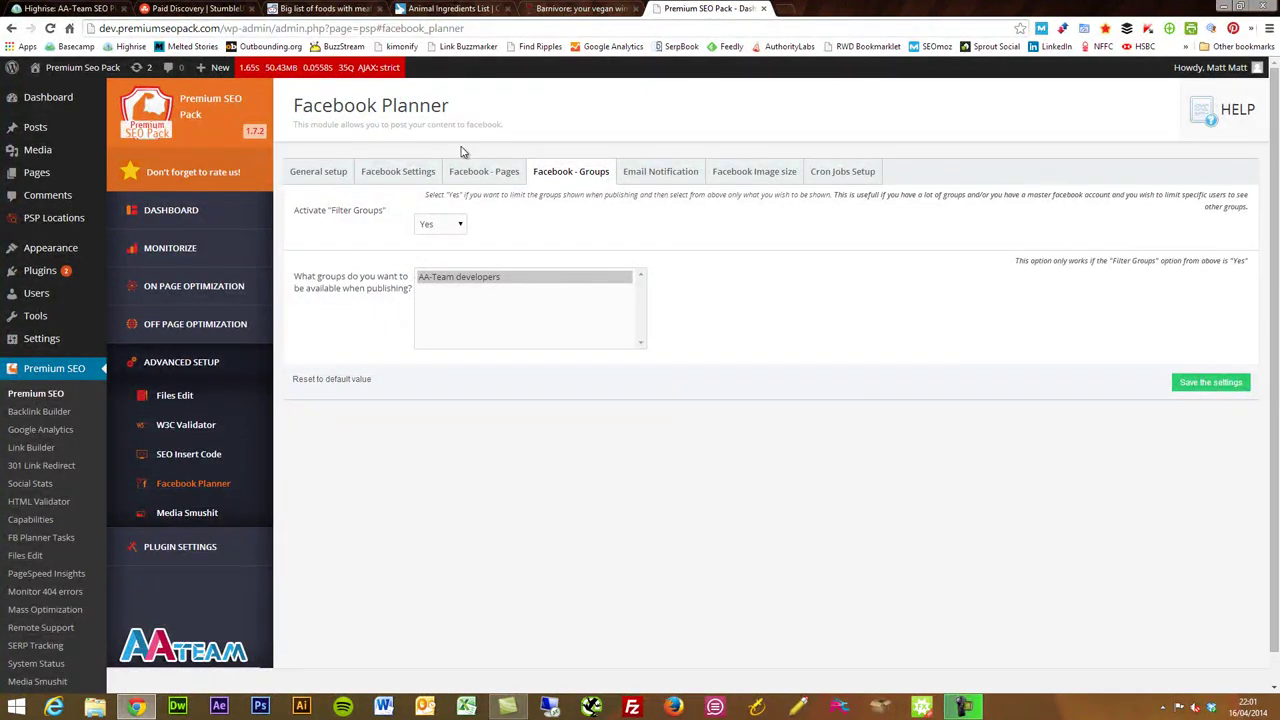
click(329, 176)
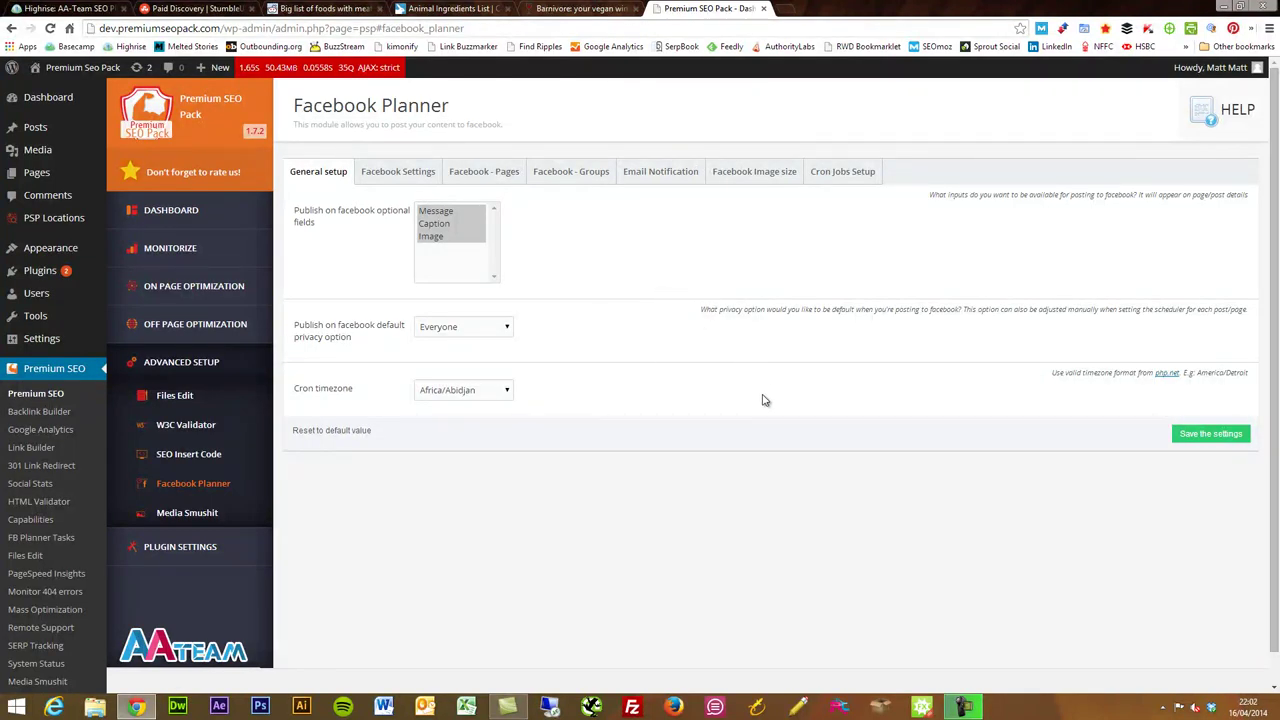
mouse_move(212, 485)
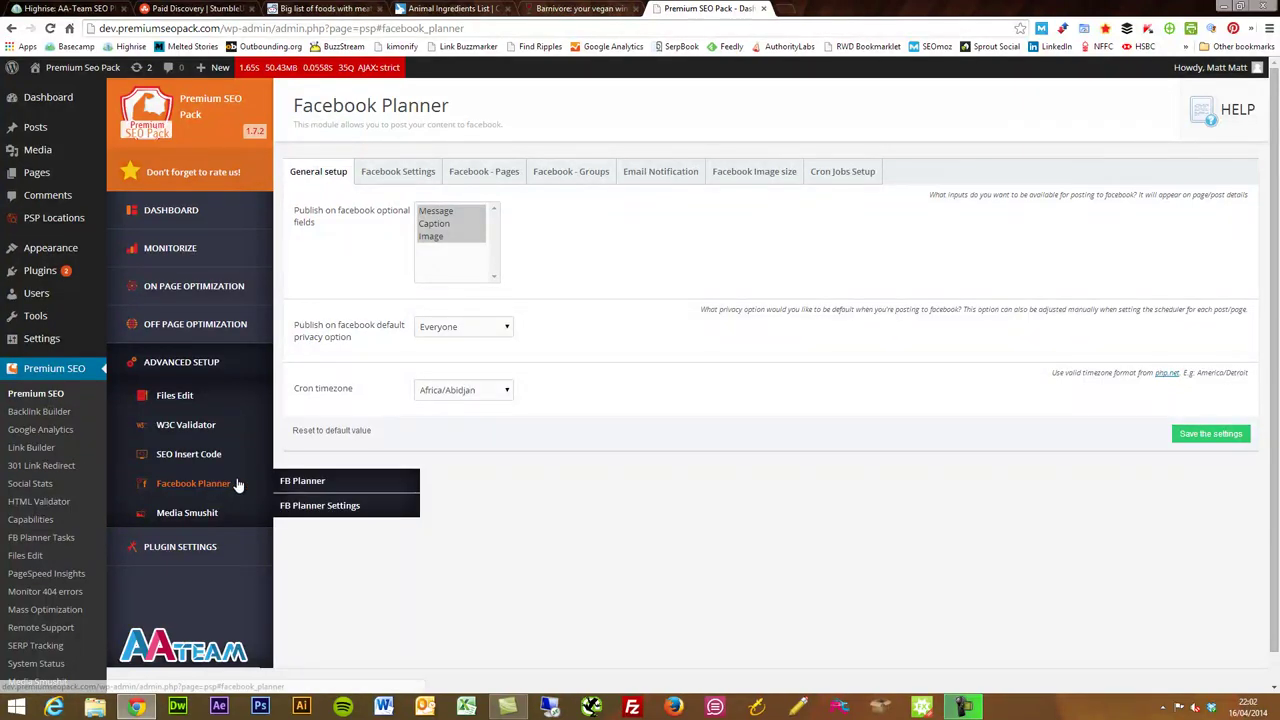
click(310, 486)
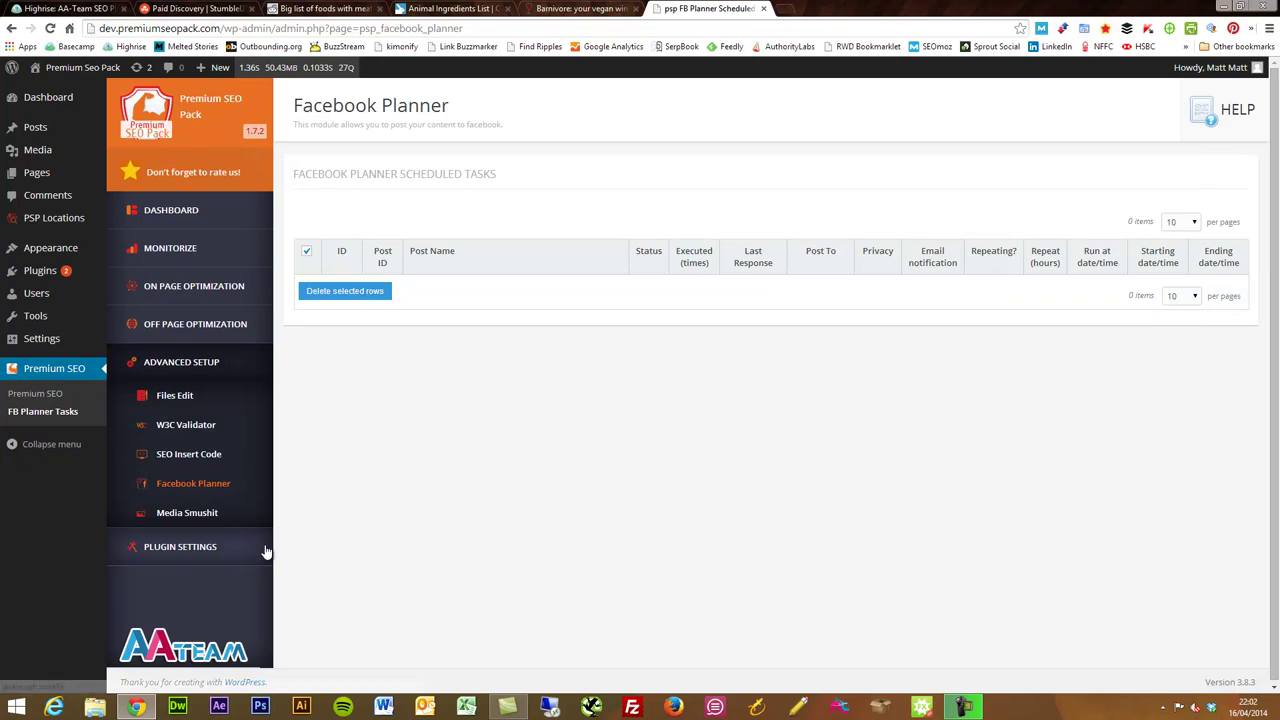
- Open the plugin settings' Modules Manager and look through the list of modules that can be activated or deactivated
click(213, 557)
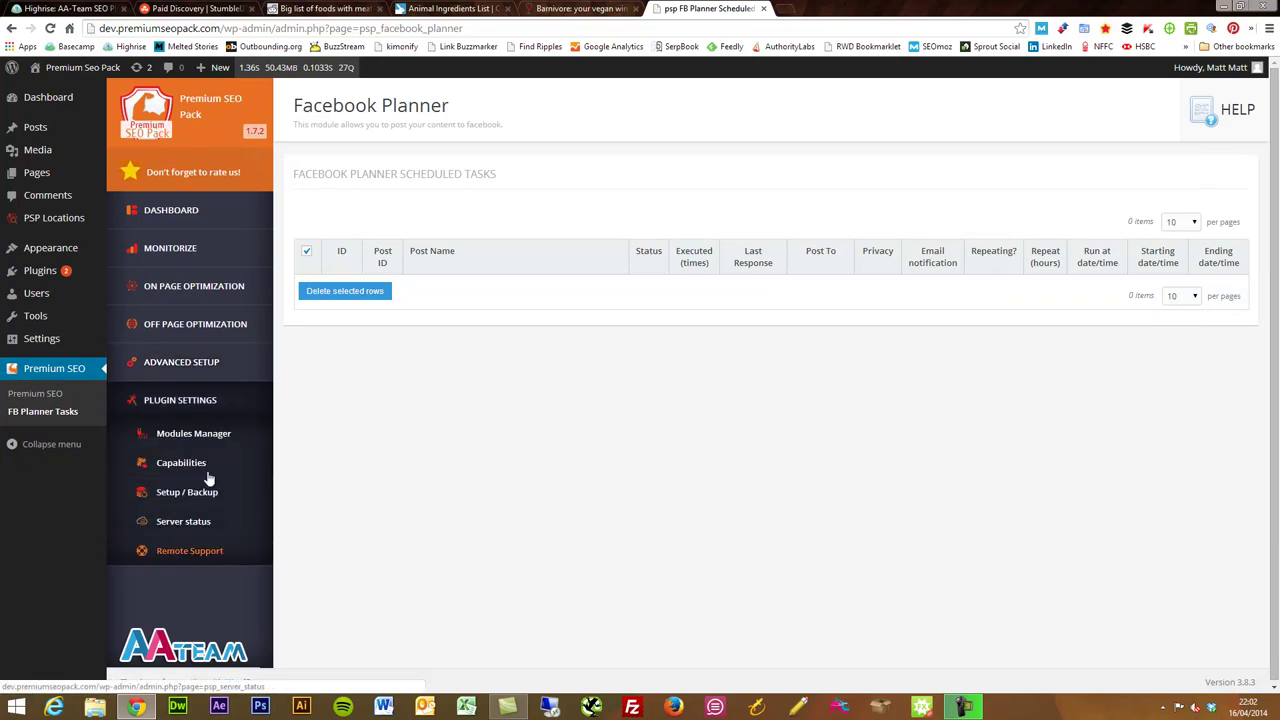
click(217, 436)
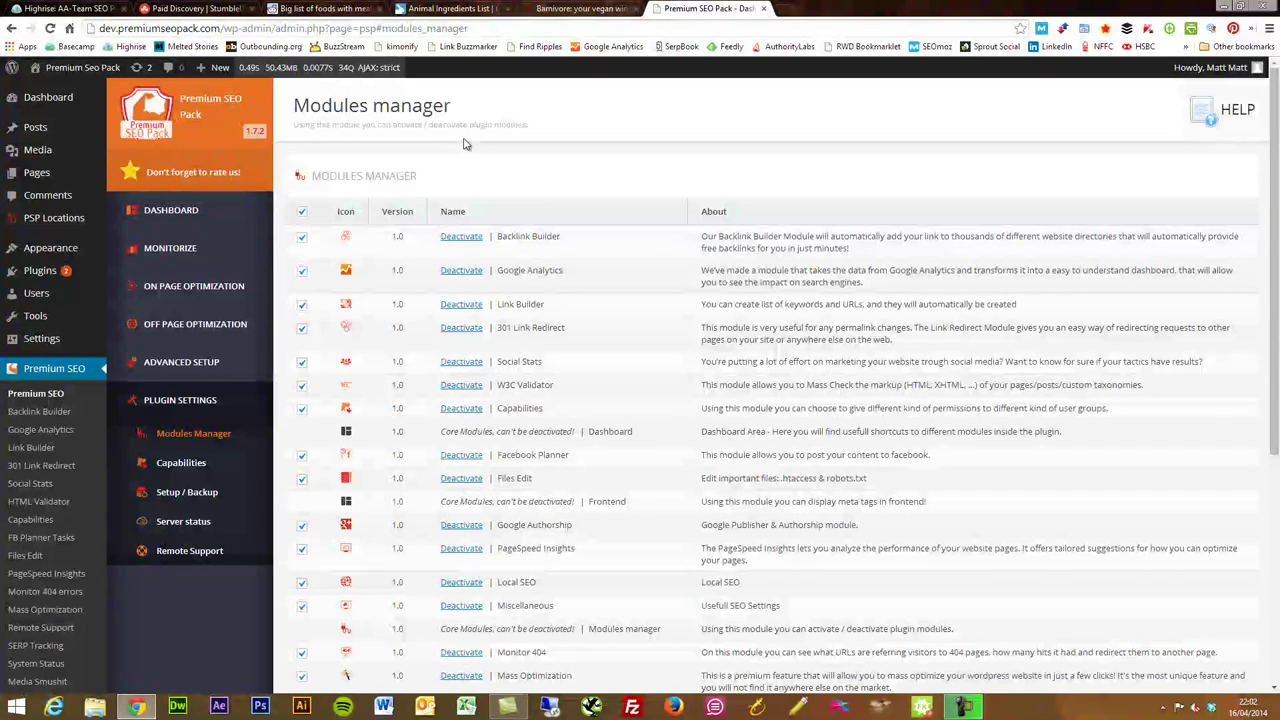
scroll(640, 225, down, 1)
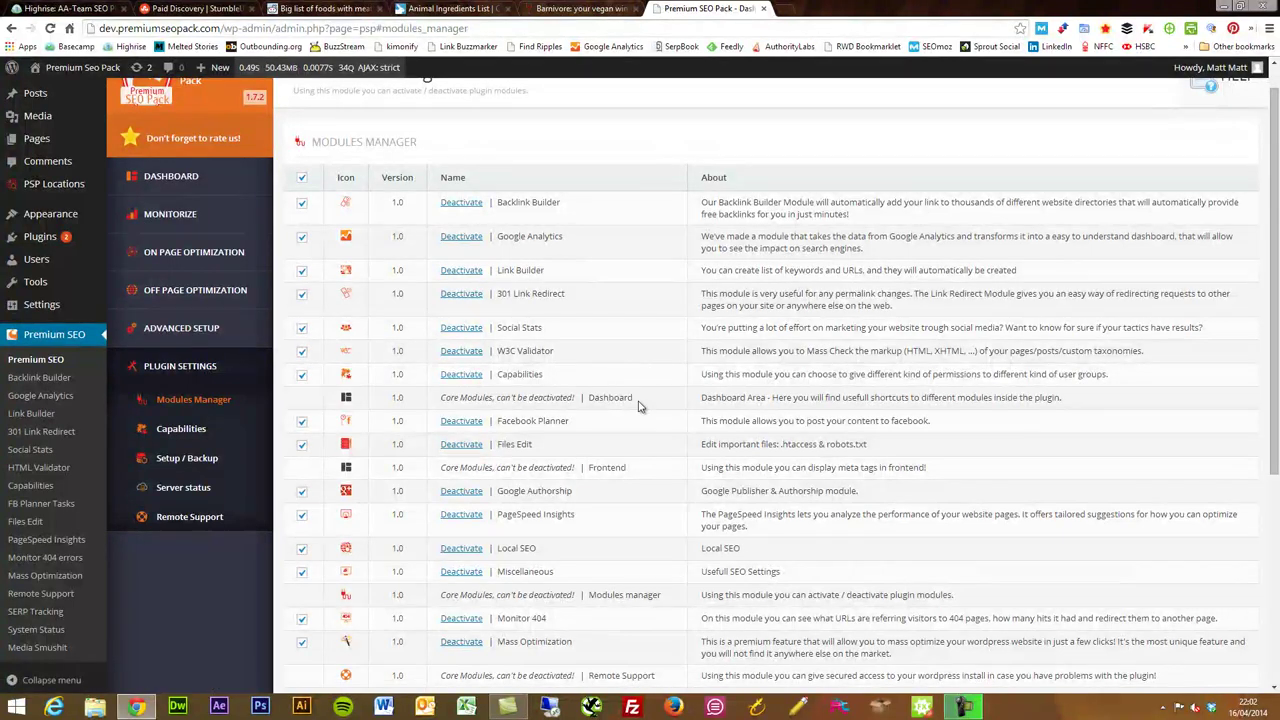
scroll(640, 403, down, 1)
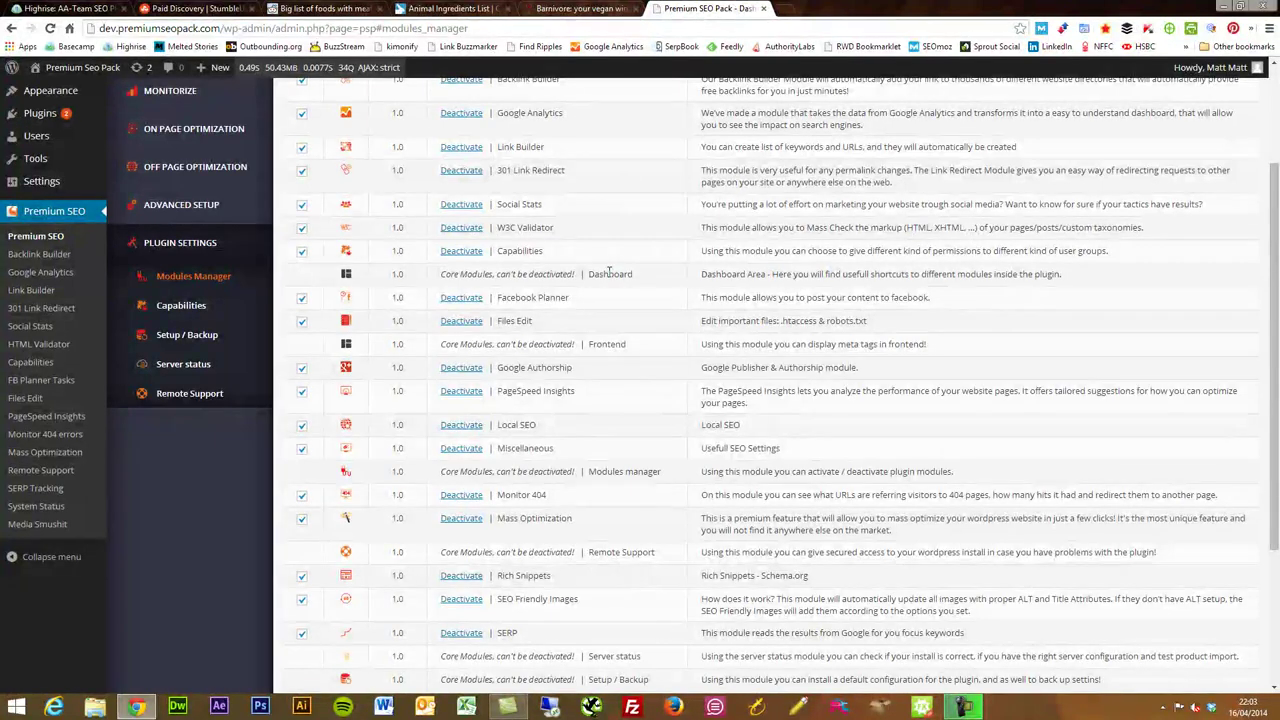
scroll(610, 421, down, 3)
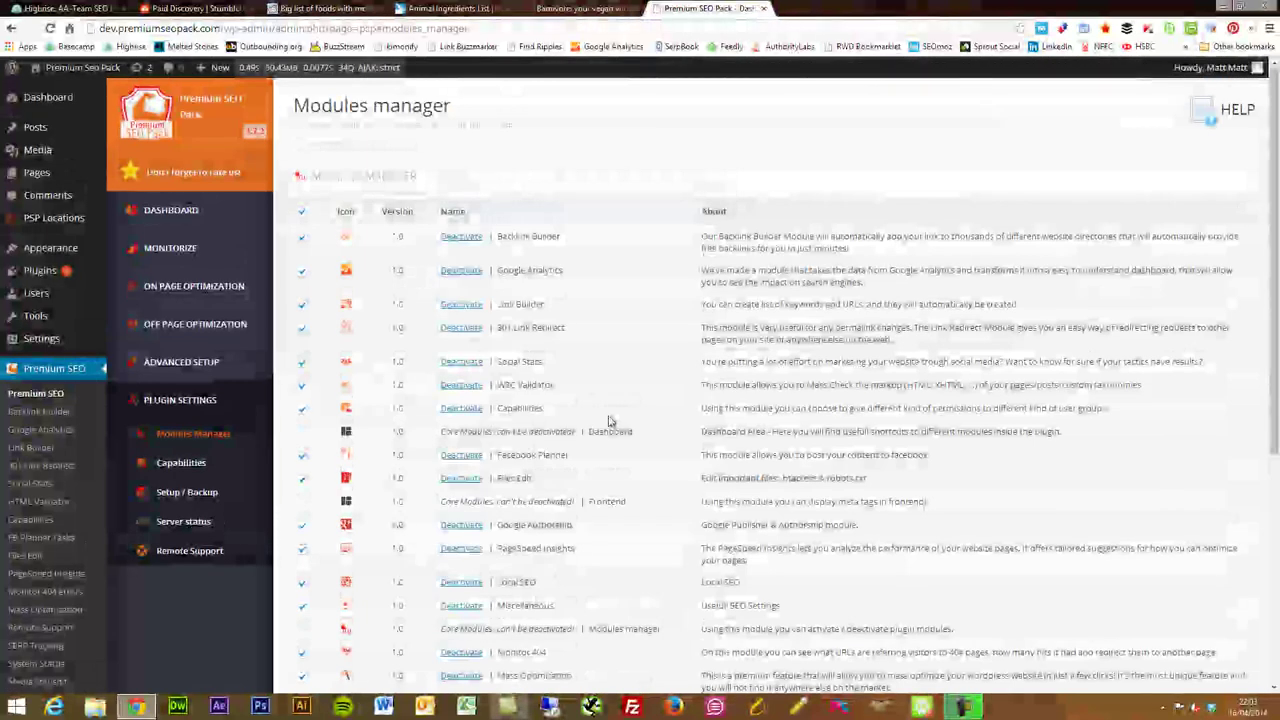
- Return to the plugin's dashboard and view the module shortcuts, social statistics and audience overview
click(200, 222)
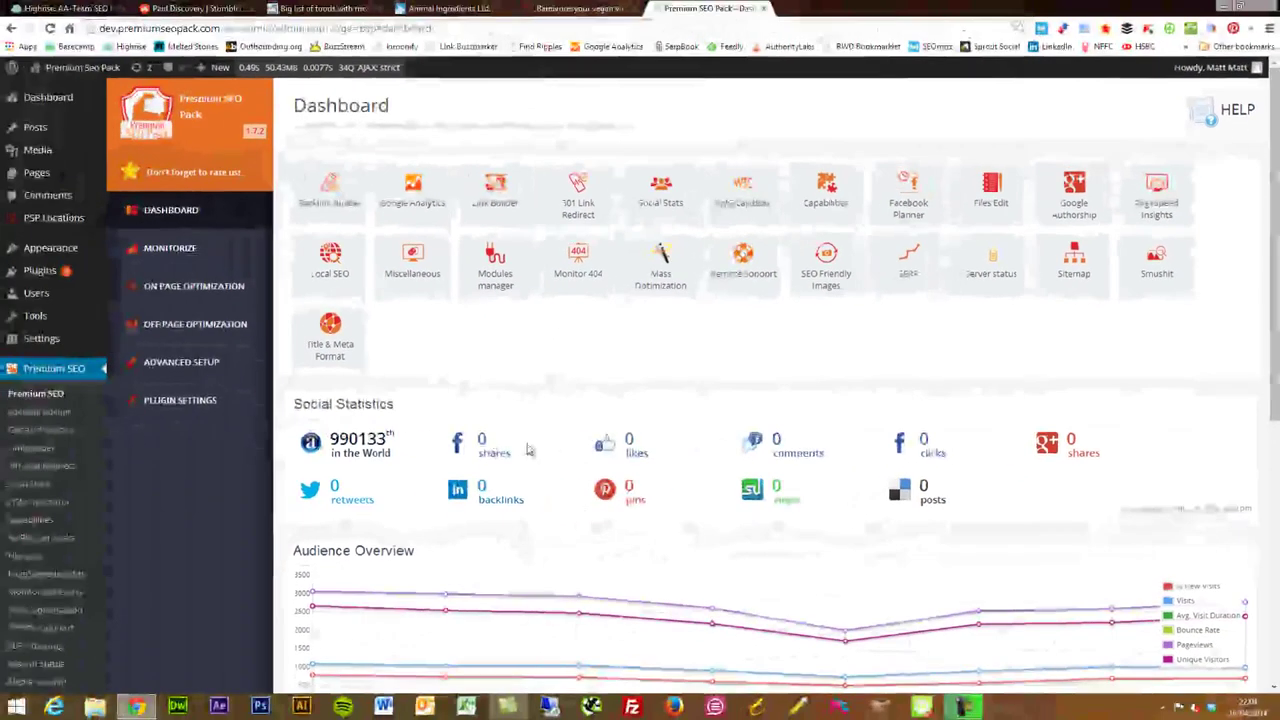
scroll(780, 471, down, 3)
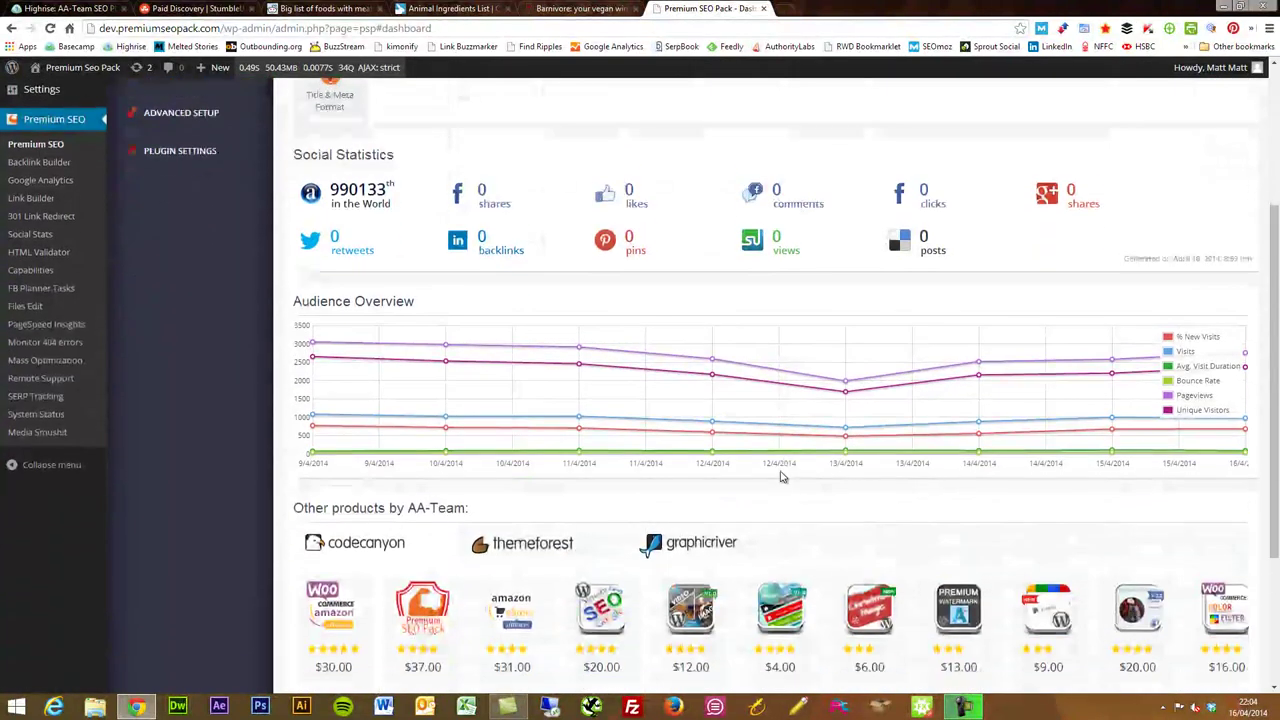
scroll(783, 477, up, 3)
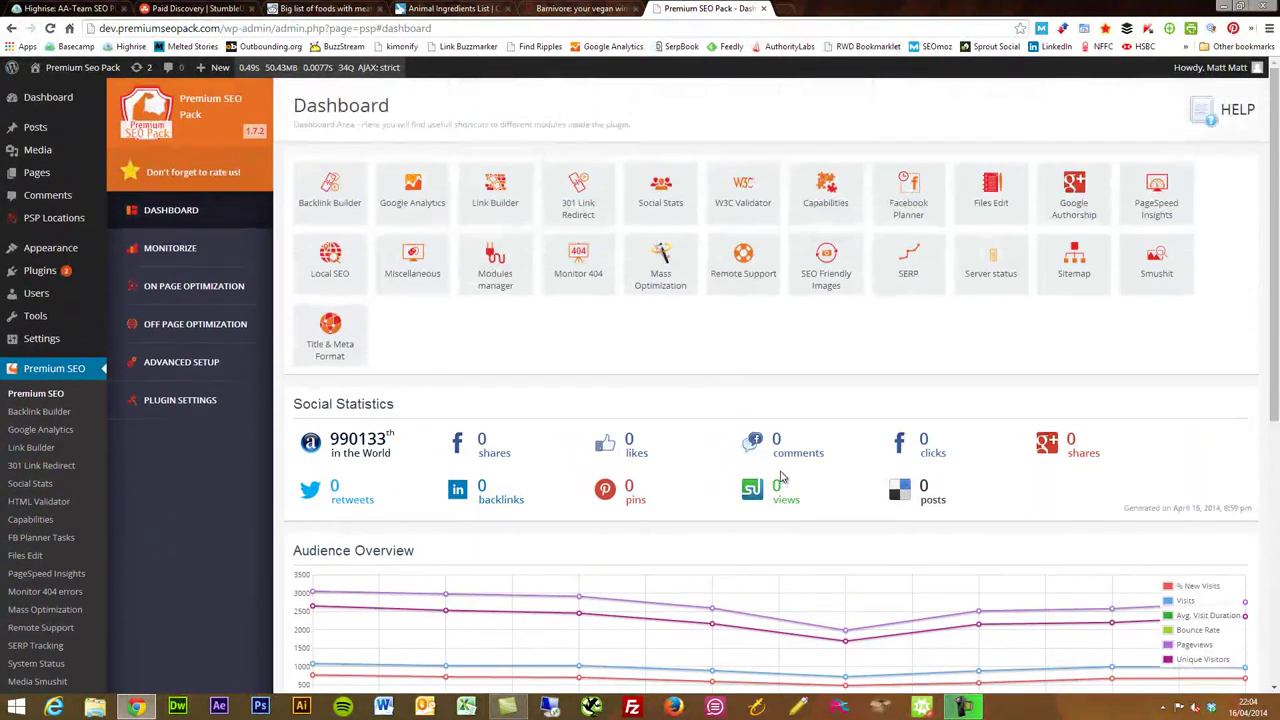